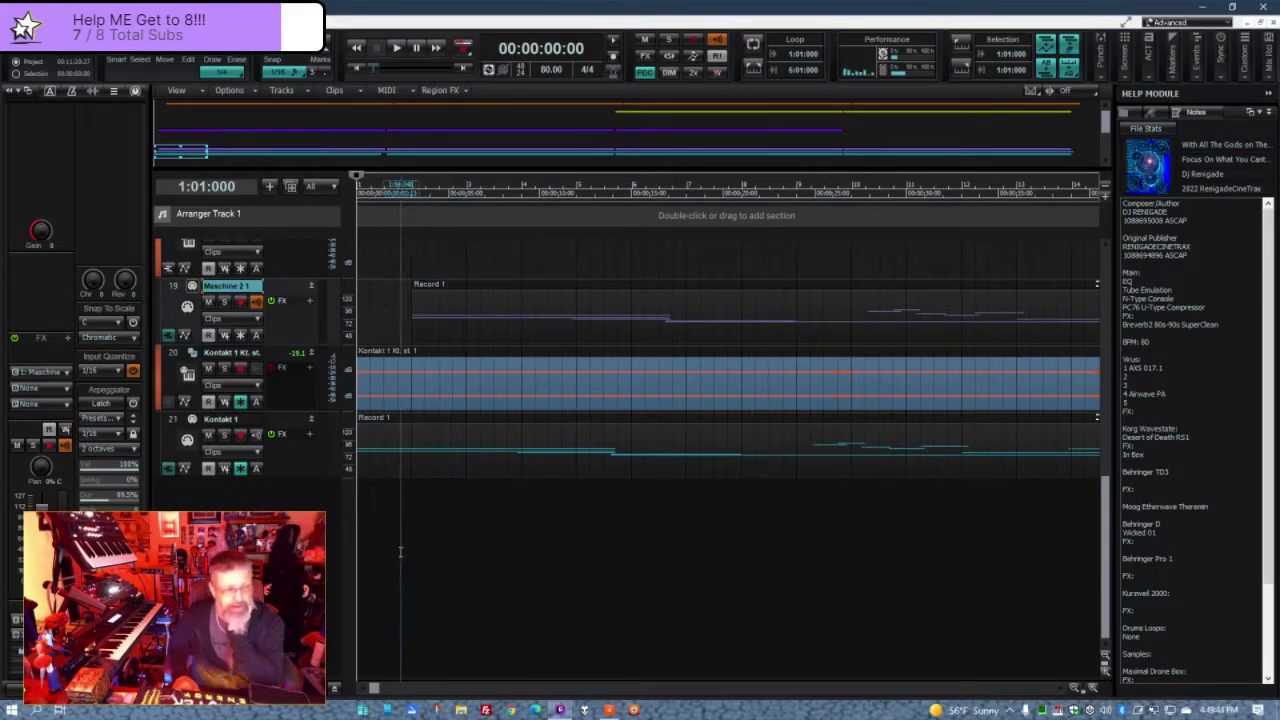
- Remove the frozen audio clip from the Kontakt 1 Kt. st. track and turn on the track's waveform preview
{"action": "scroll", "coordinate": [1232, 472], "scroll_direction": "down", "scroll_amount": 3}
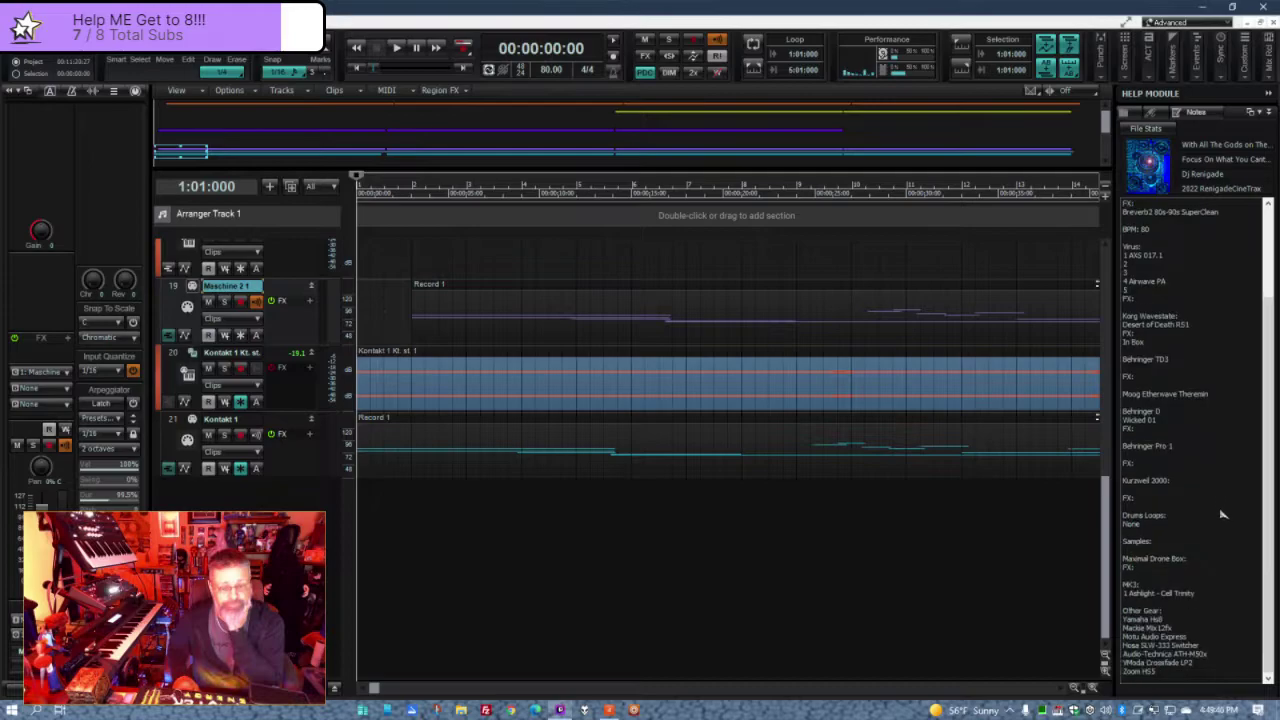
{"action": "scroll", "coordinate": [1221, 540], "scroll_direction": "up", "scroll_amount": 3}
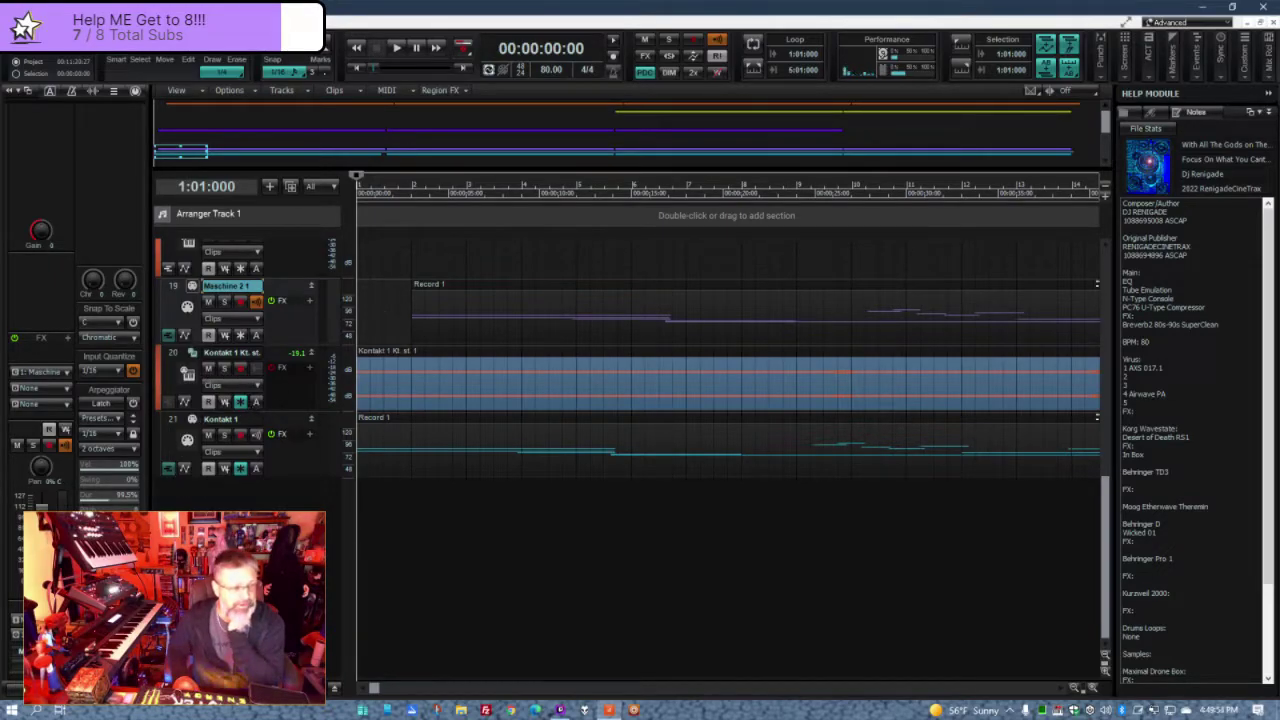
{"action": "key", "text": "Delete"}
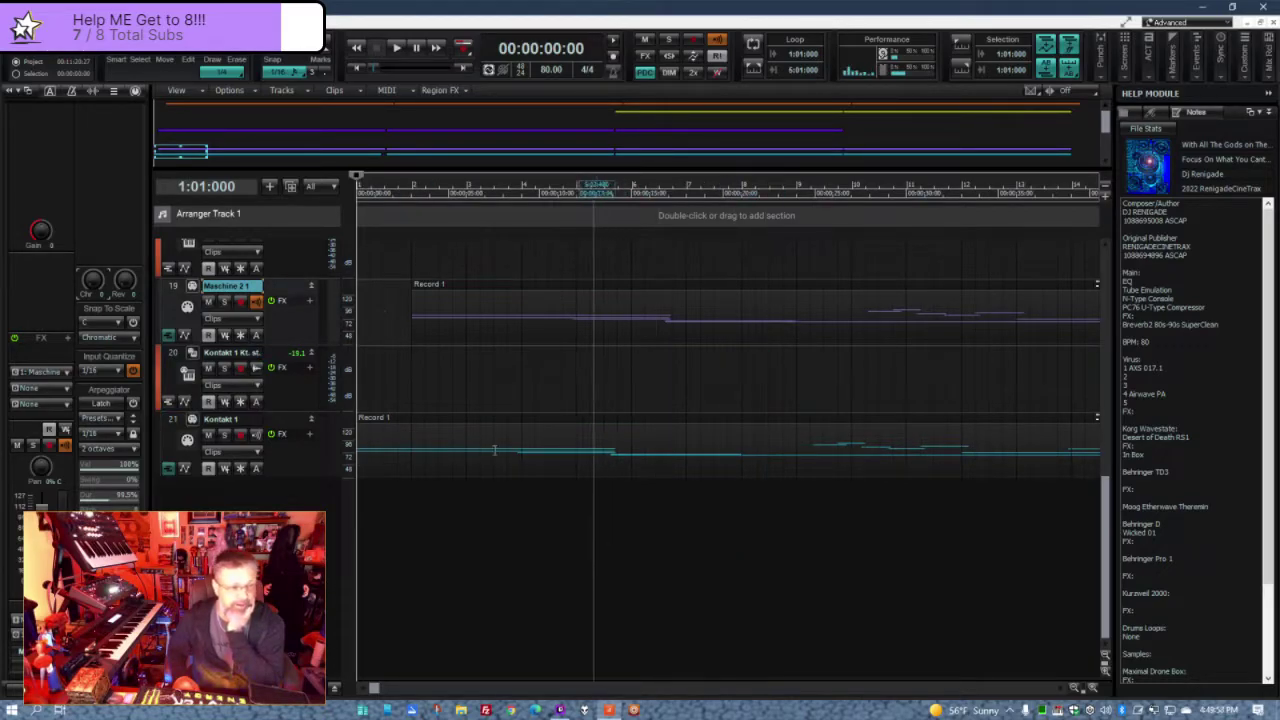
{"action": "left_click", "coordinate": [257, 368]}
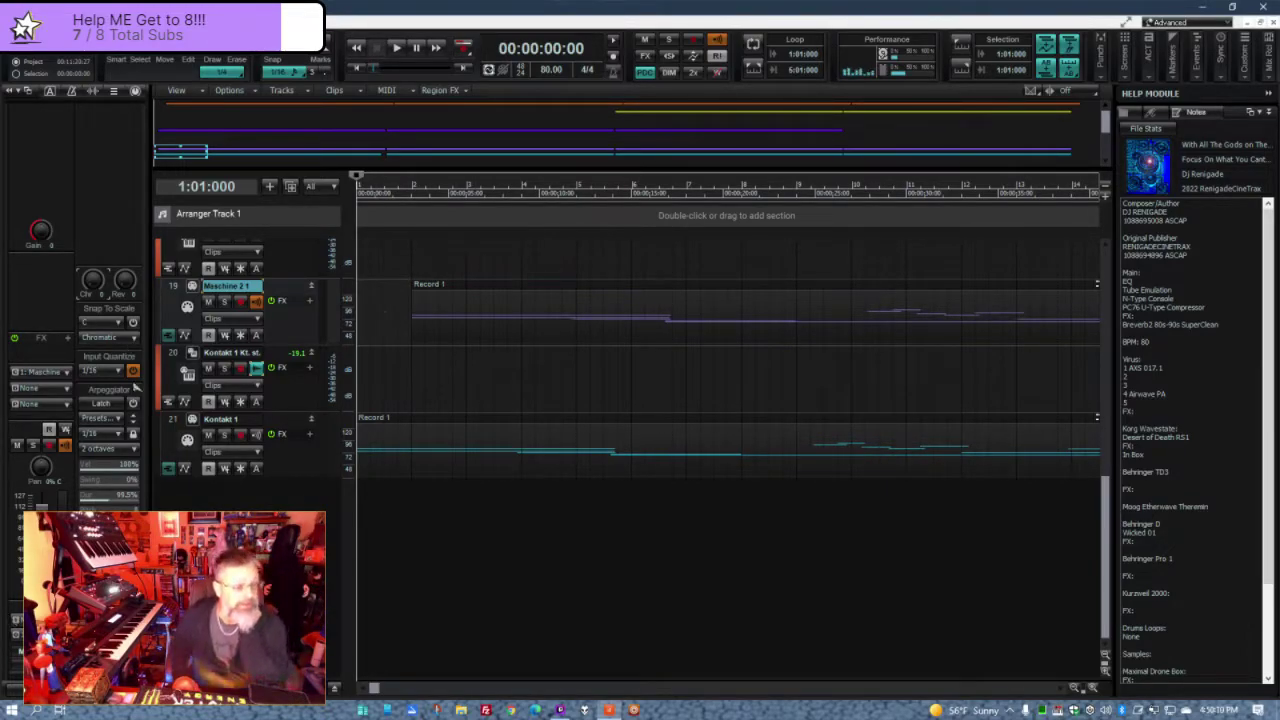
- Open the Kontakt 1 instrument, inspect its Trigger FX page, and choose Dock in MultiDock for its window
{"action": "left_click", "coordinate": [193, 420]}
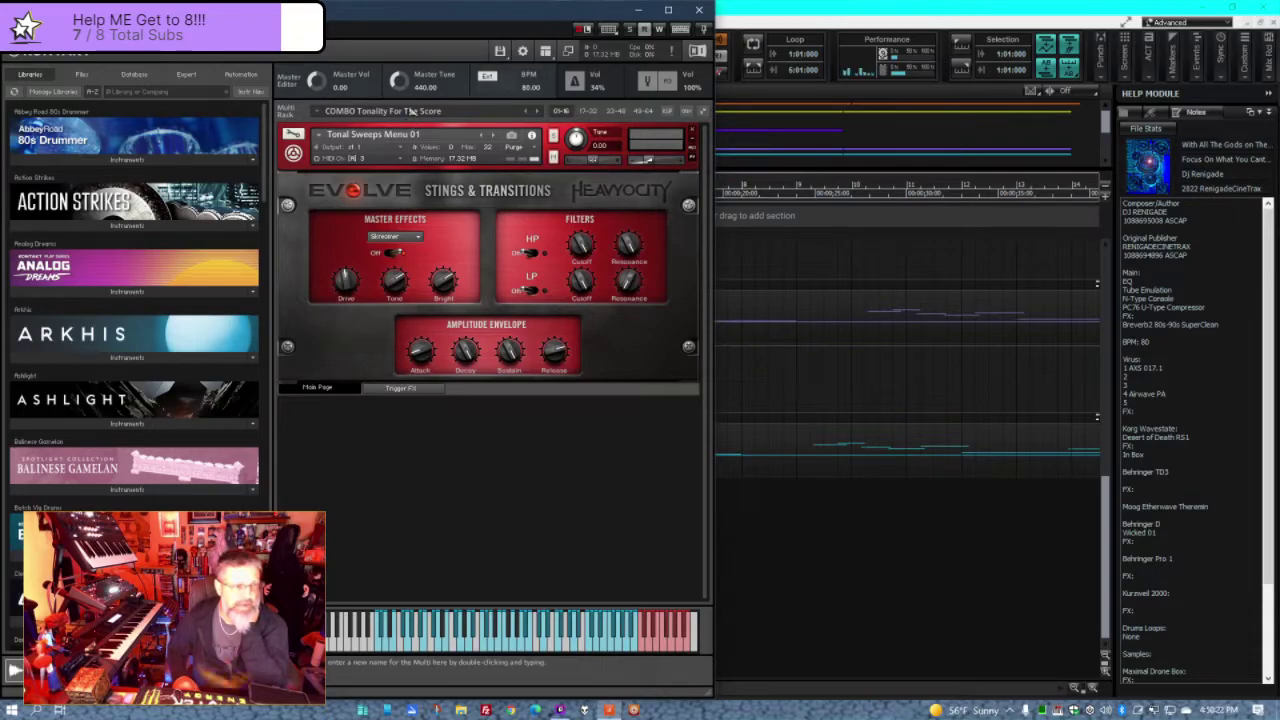
{"action": "left_click", "coordinate": [398, 388]}
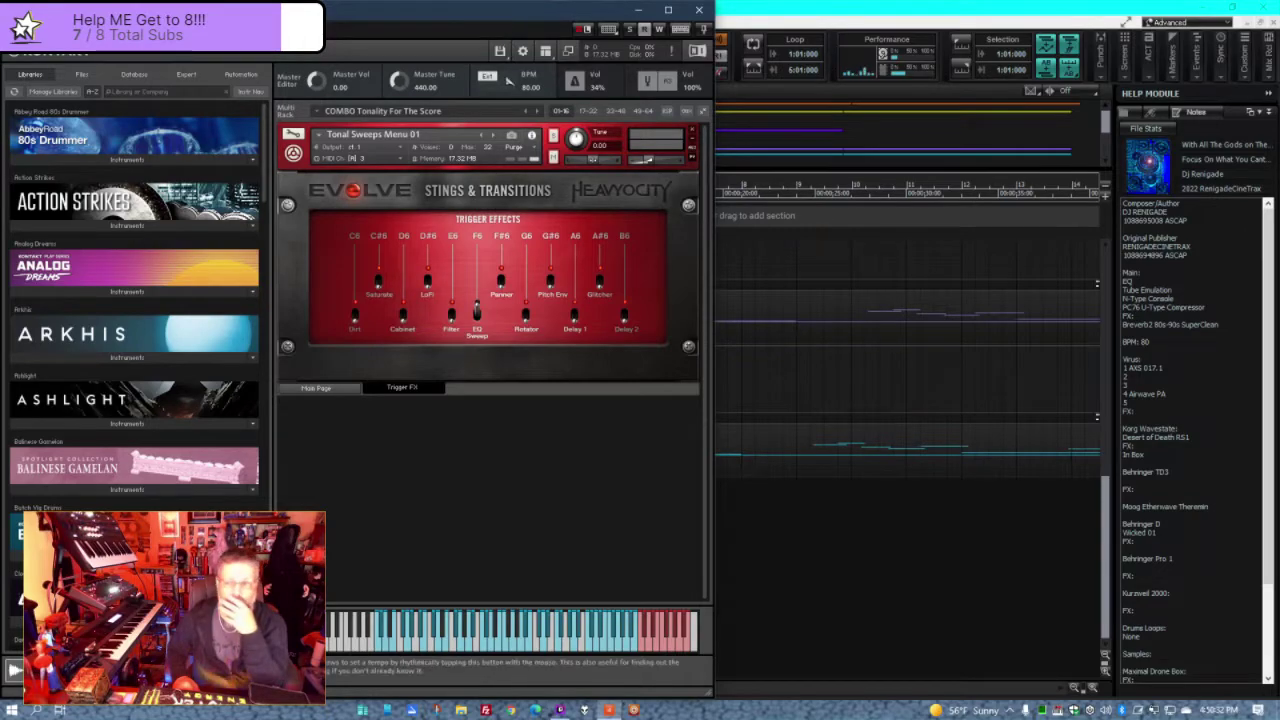
{"action": "right_click", "coordinate": [552, 18]}
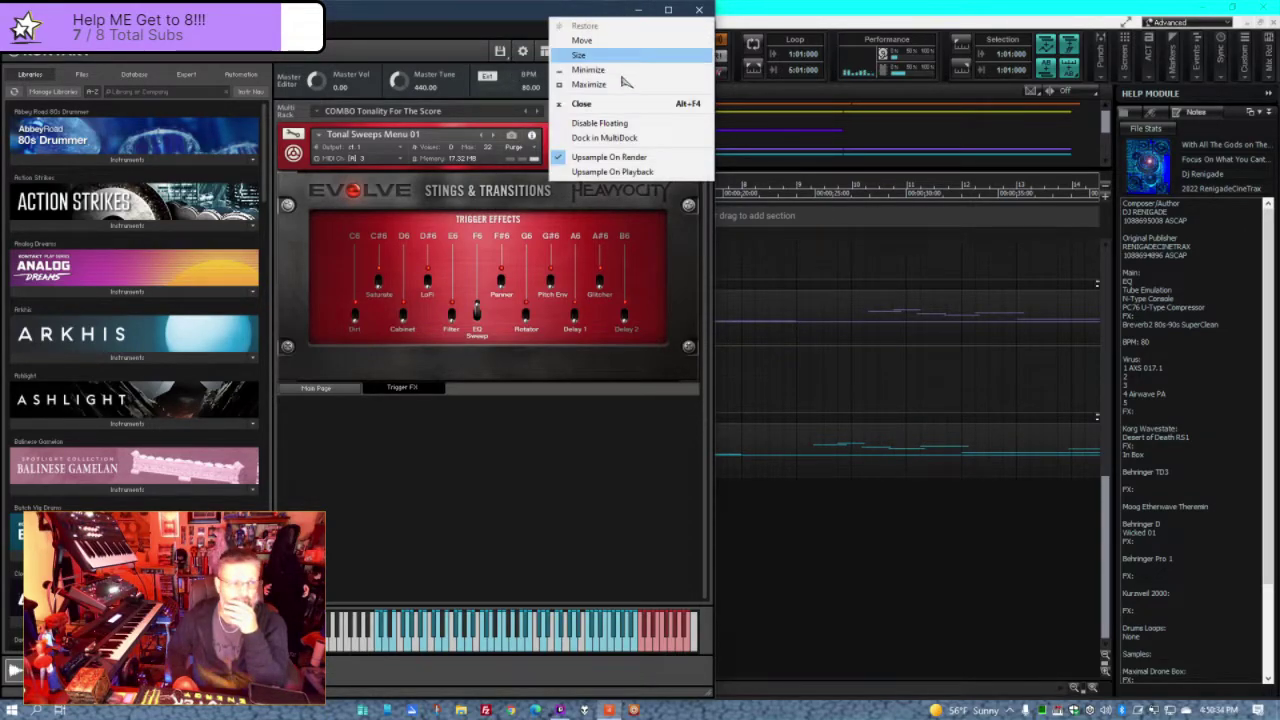
{"action": "left_click", "coordinate": [605, 138]}
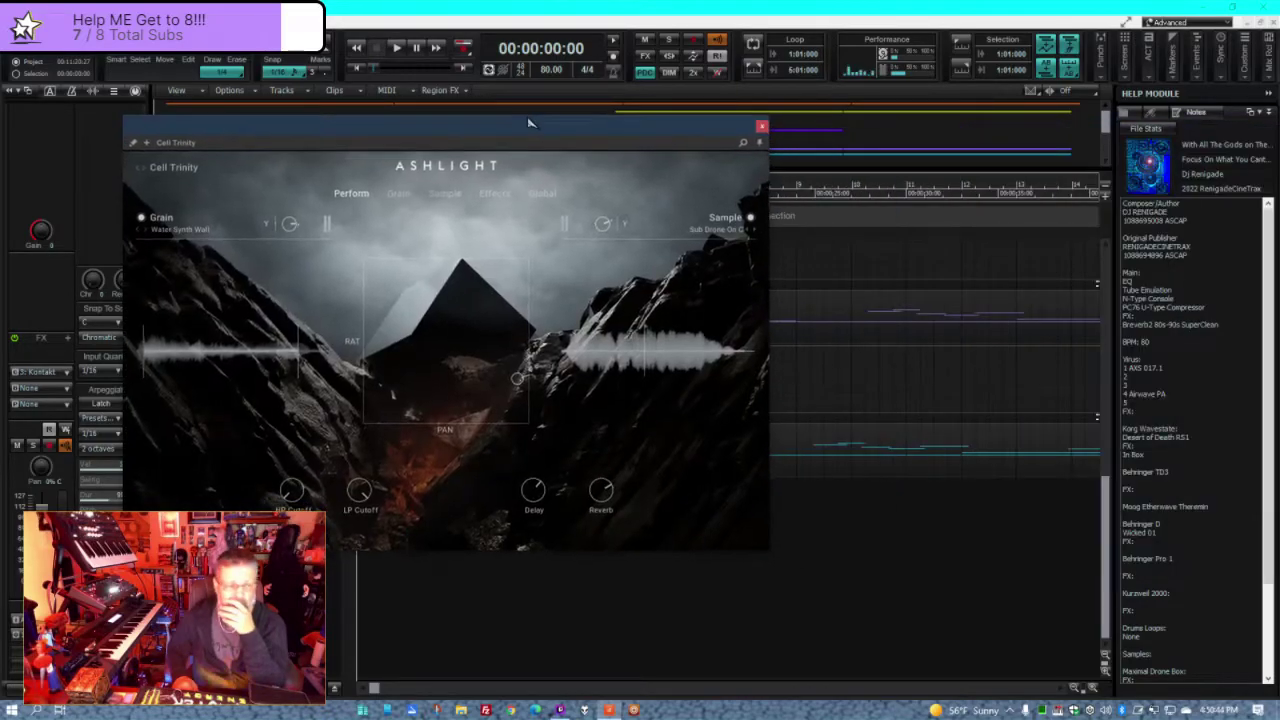
- Move the Ashlight Cell Trinity instrument window aside to view it and close it
{"action": "left_click_drag", "start_coordinate": [529, 132], "coordinate": [563, 151]}
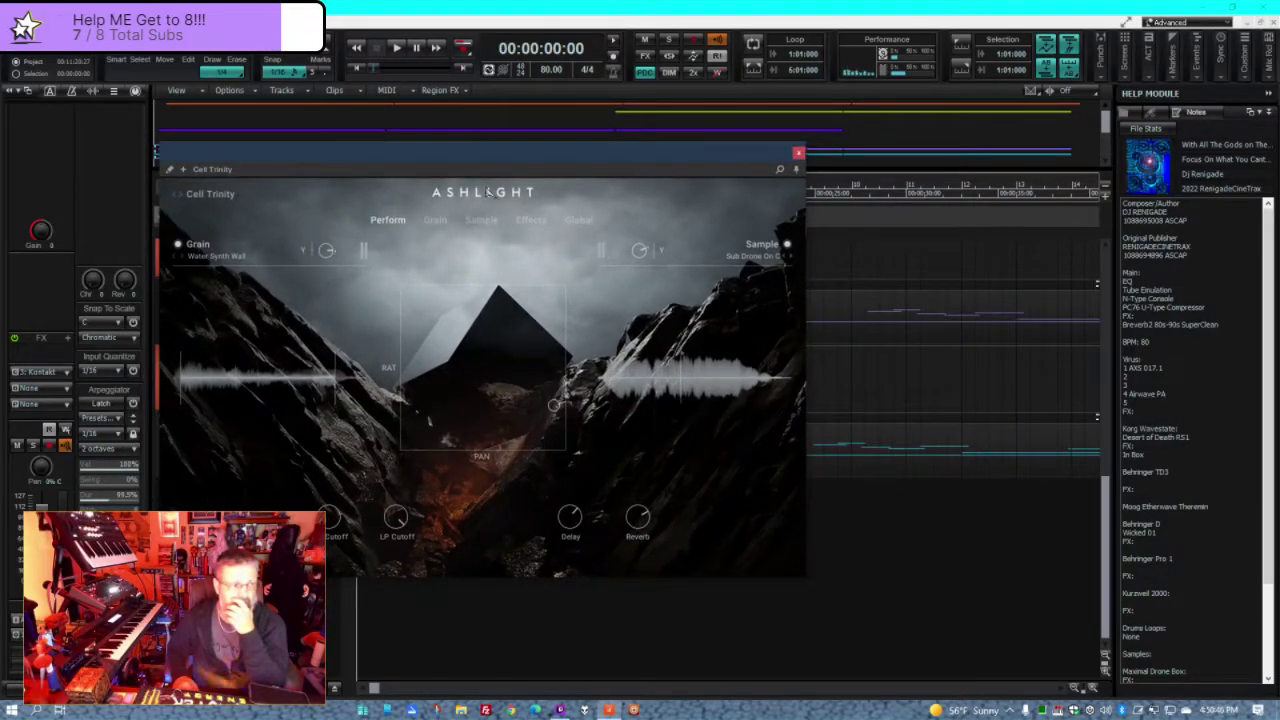
{"action": "left_click_drag", "start_coordinate": [507, 164], "coordinate": [531, 174]}
{"action": "left_click", "coordinate": [822, 162]}
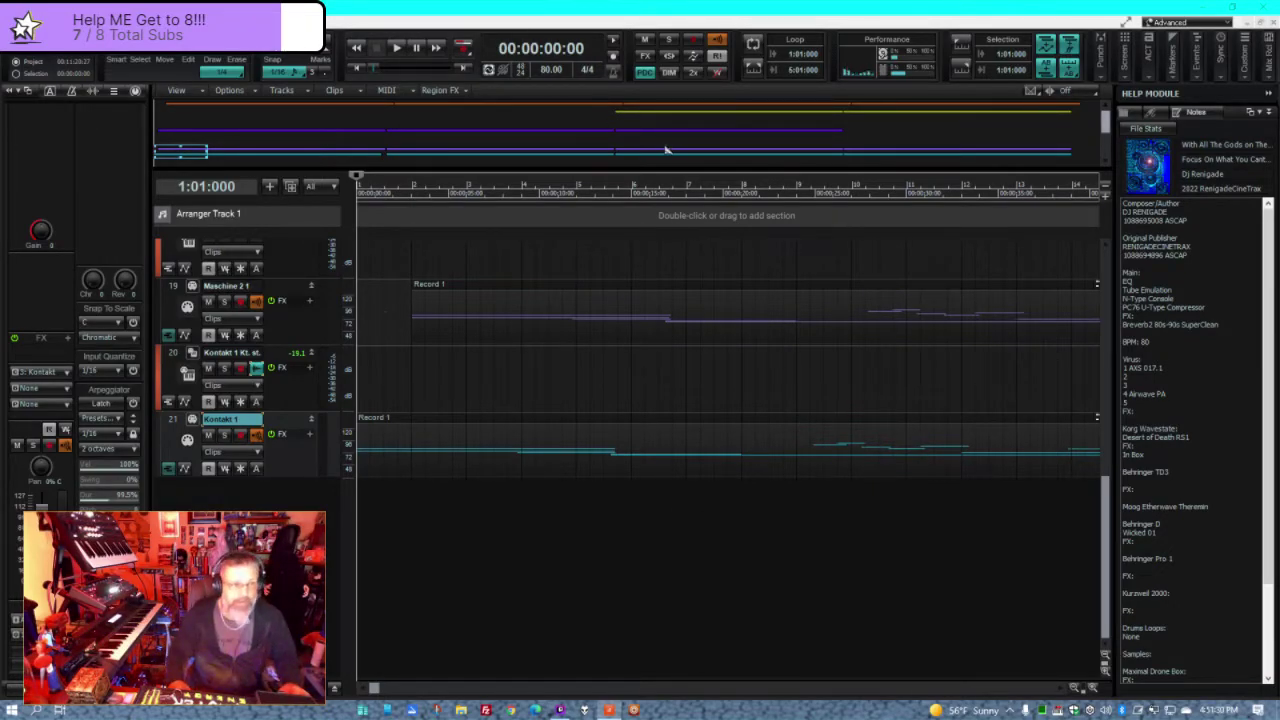
- Play the project from the start and collapse the browser with its notes
{"action": "left_click", "coordinate": [397, 48]}
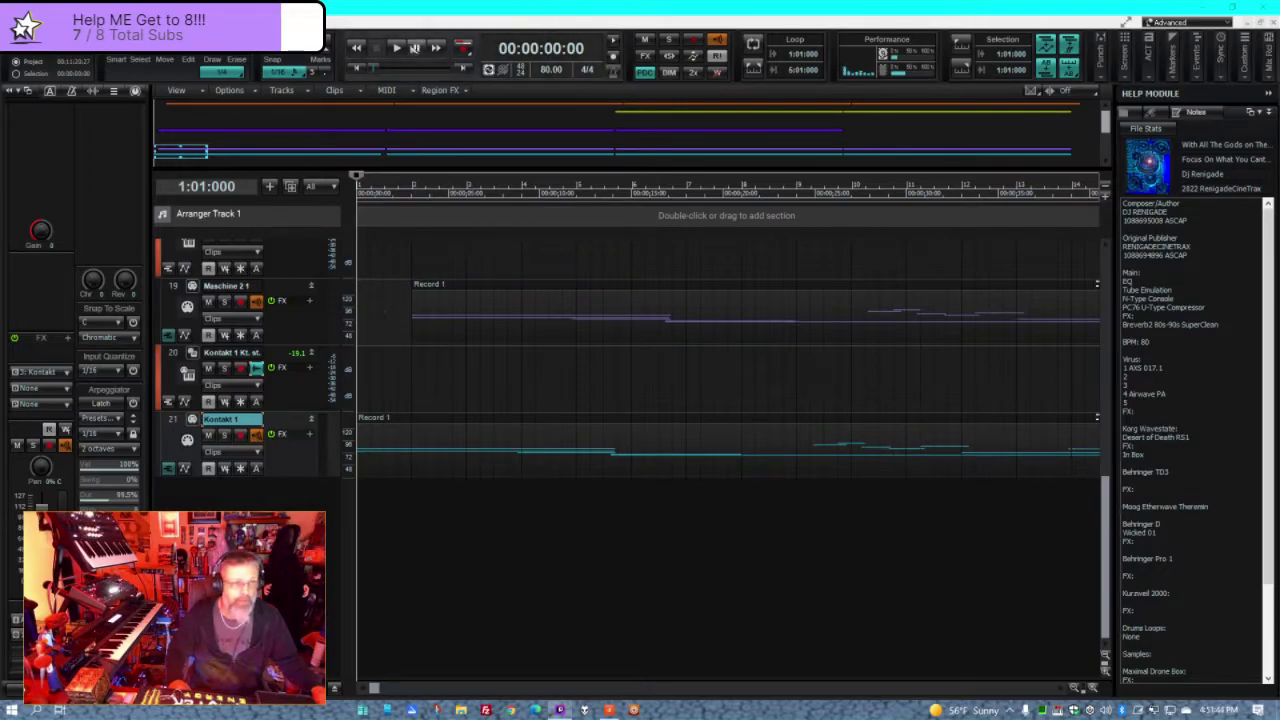
{"action": "left_click", "coordinate": [399, 50]}
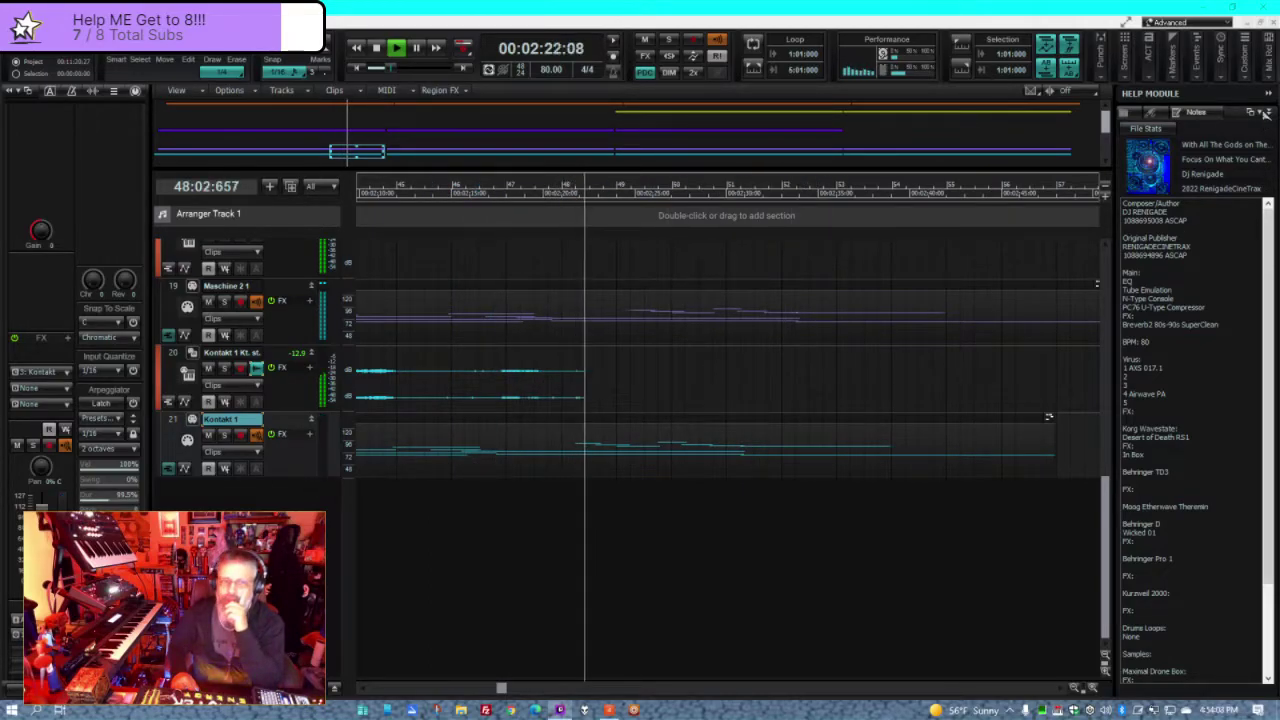
{"action": "left_click", "coordinate": [1266, 94]}
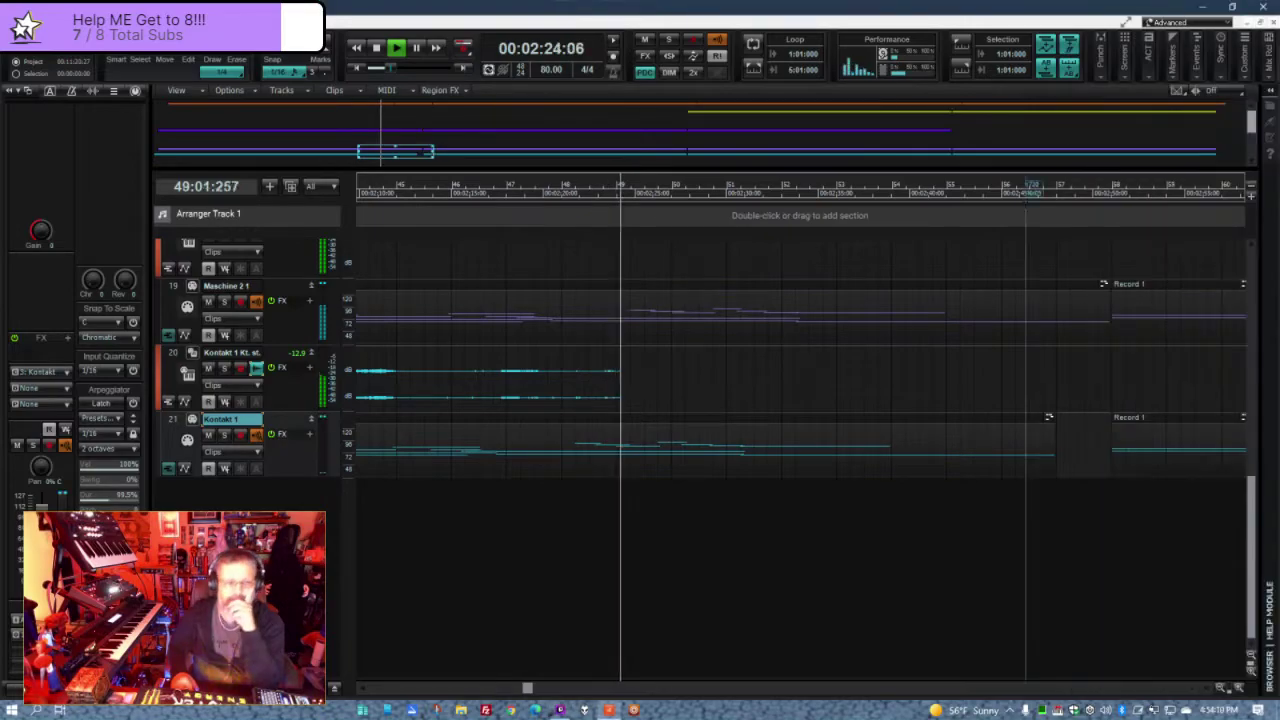
- Turn on input echo for the Virus TI 1 track while the project plays
{"action": "scroll", "coordinate": [940, 393], "scroll_direction": "up", "scroll_amount": 4}
{"action": "scroll", "coordinate": [903, 410], "scroll_direction": "up", "scroll_amount": 6}
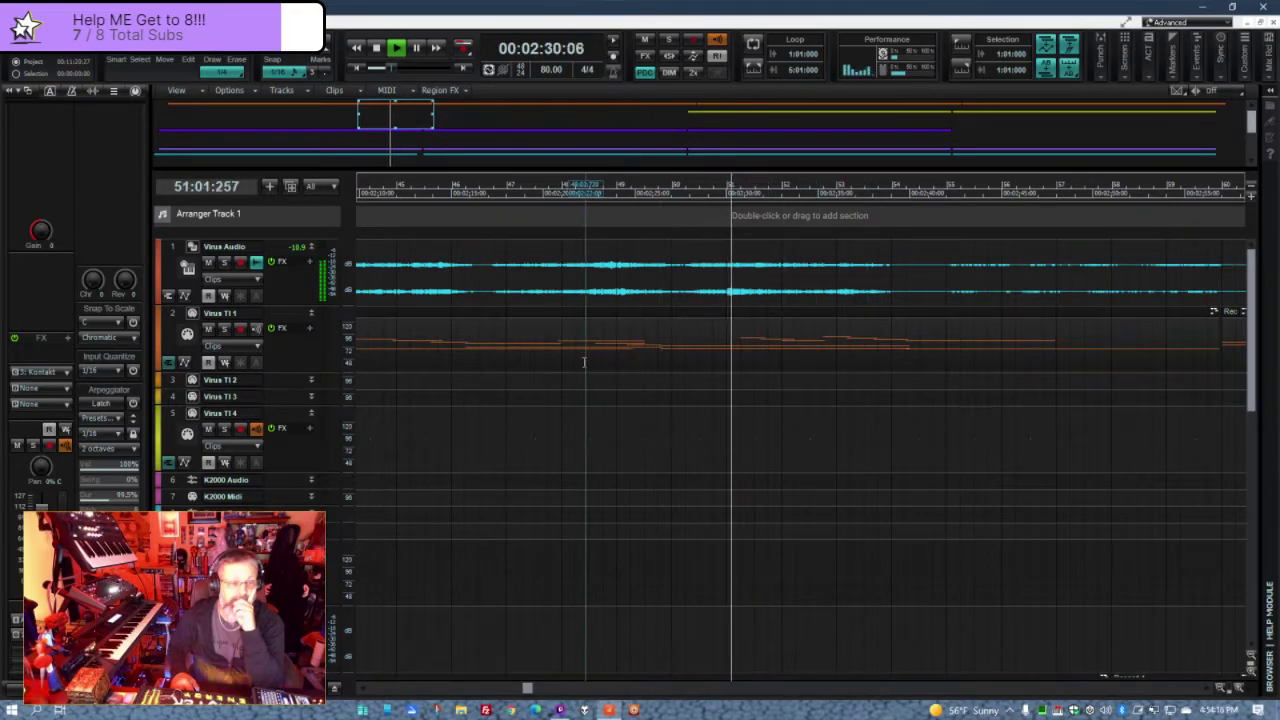
{"action": "scroll", "coordinate": [793, 340], "scroll_direction": "down", "scroll_amount": 3}
{"action": "scroll", "coordinate": [793, 340], "scroll_direction": "up", "scroll_amount": 4}
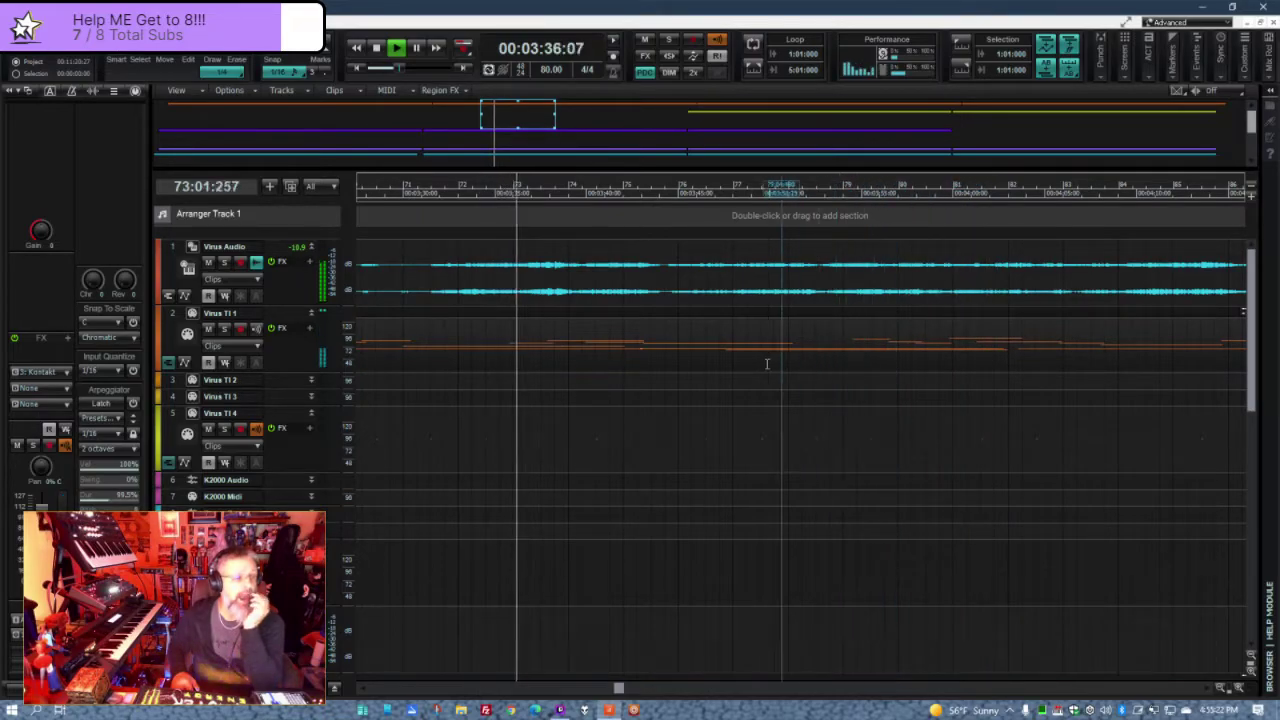
{"action": "left_click", "coordinate": [257, 329]}
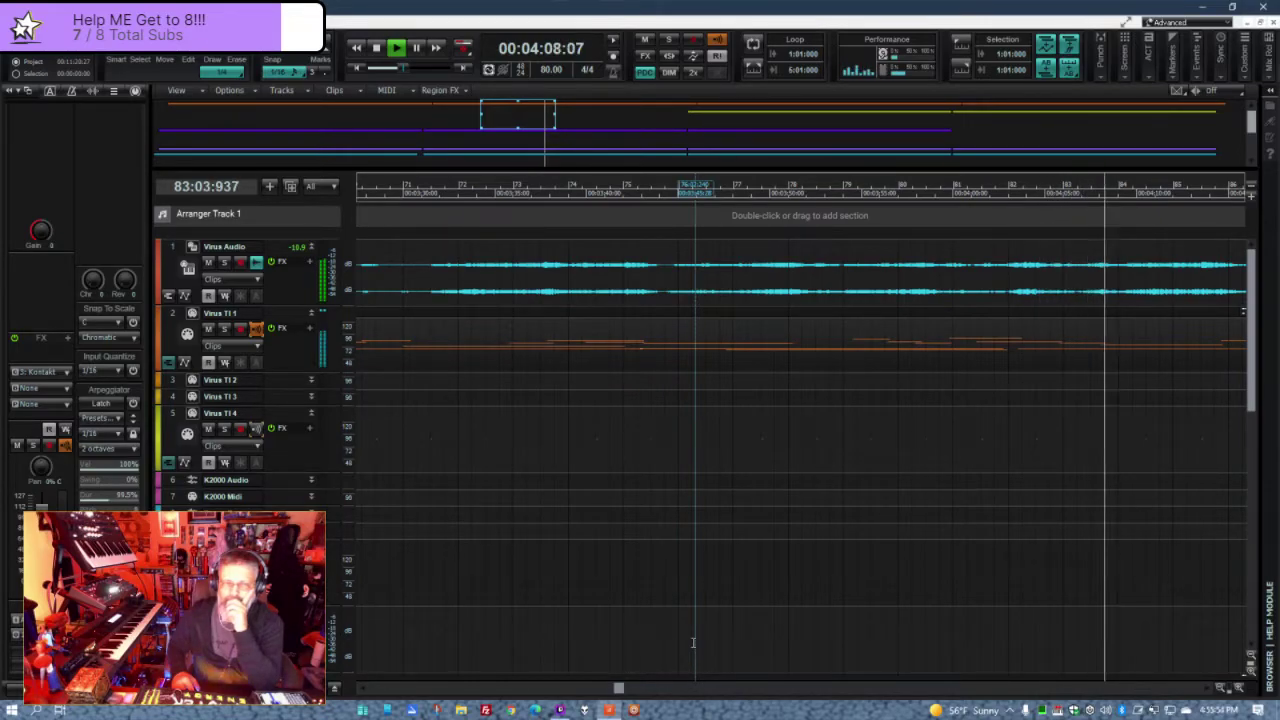
- Reopen the browser's notes, copy the song title from them, and switch to another window
{"action": "scroll", "coordinate": [860, 575], "scroll_direction": "down", "scroll_amount": 3}
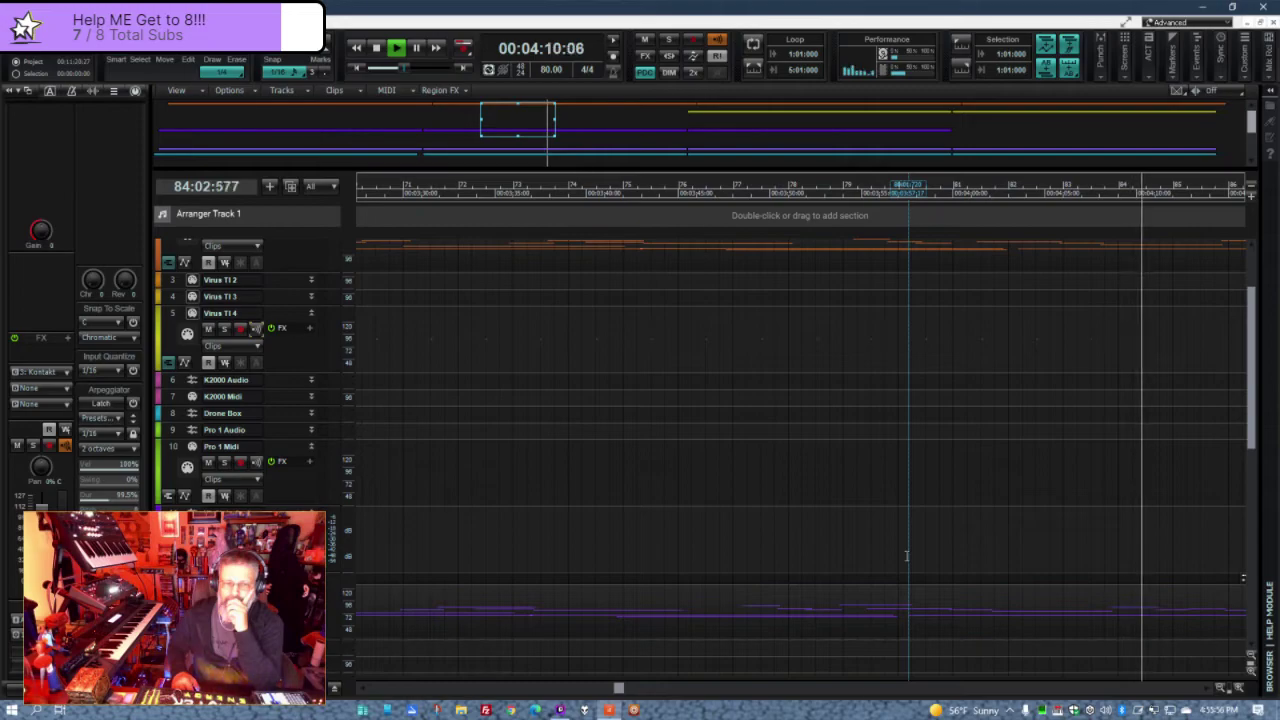
{"action": "scroll", "coordinate": [906, 556], "scroll_direction": "down", "scroll_amount": 8}
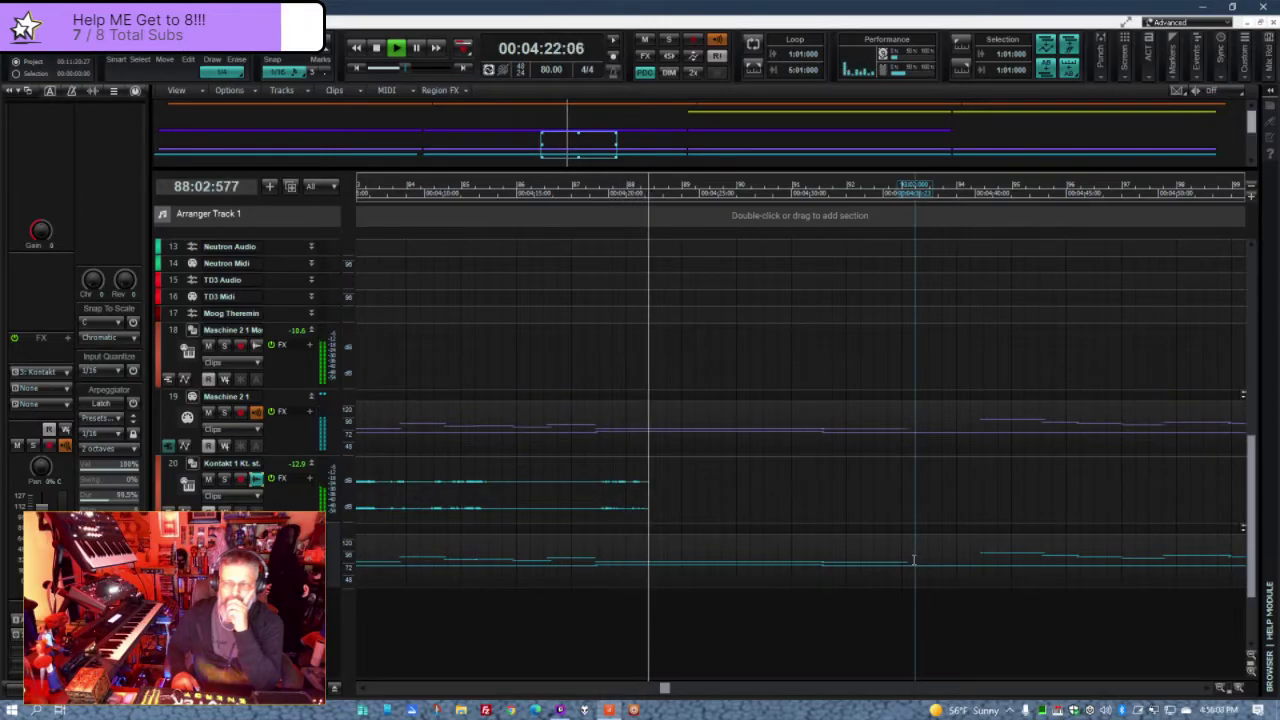
{"action": "scroll", "coordinate": [913, 560], "scroll_direction": "down", "scroll_amount": 3}
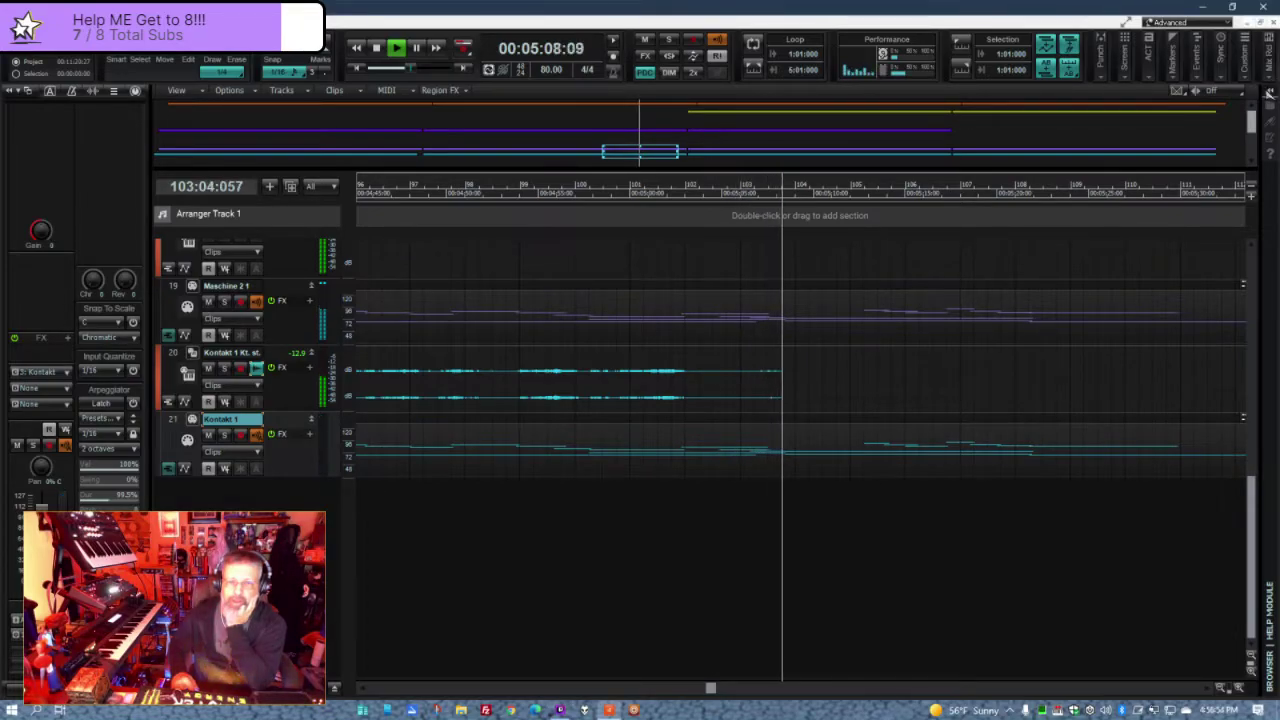
{"action": "key", "text": "b"}
{"action": "left_click", "coordinate": [1237, 144]}
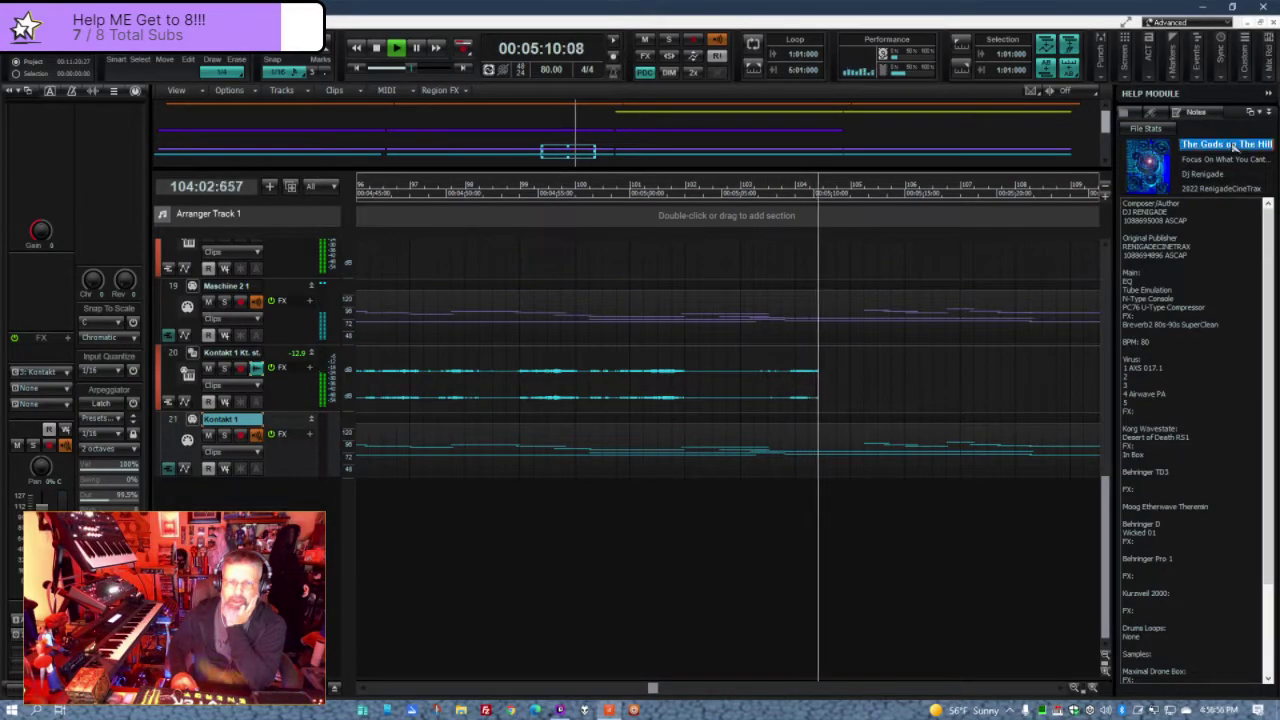
{"action": "right_click", "coordinate": [1245, 144]}
{"action": "left_click", "coordinate": [1258, 187]}
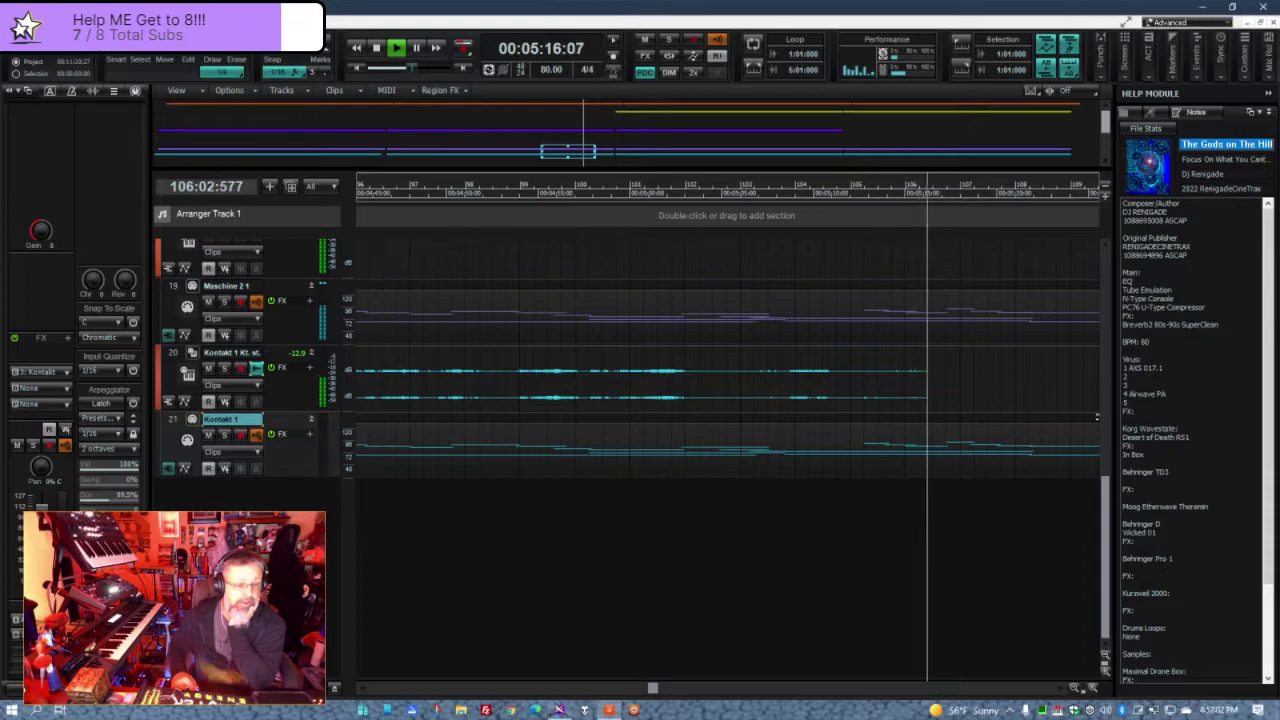
{"action": "key", "text": "alt+Tab"}
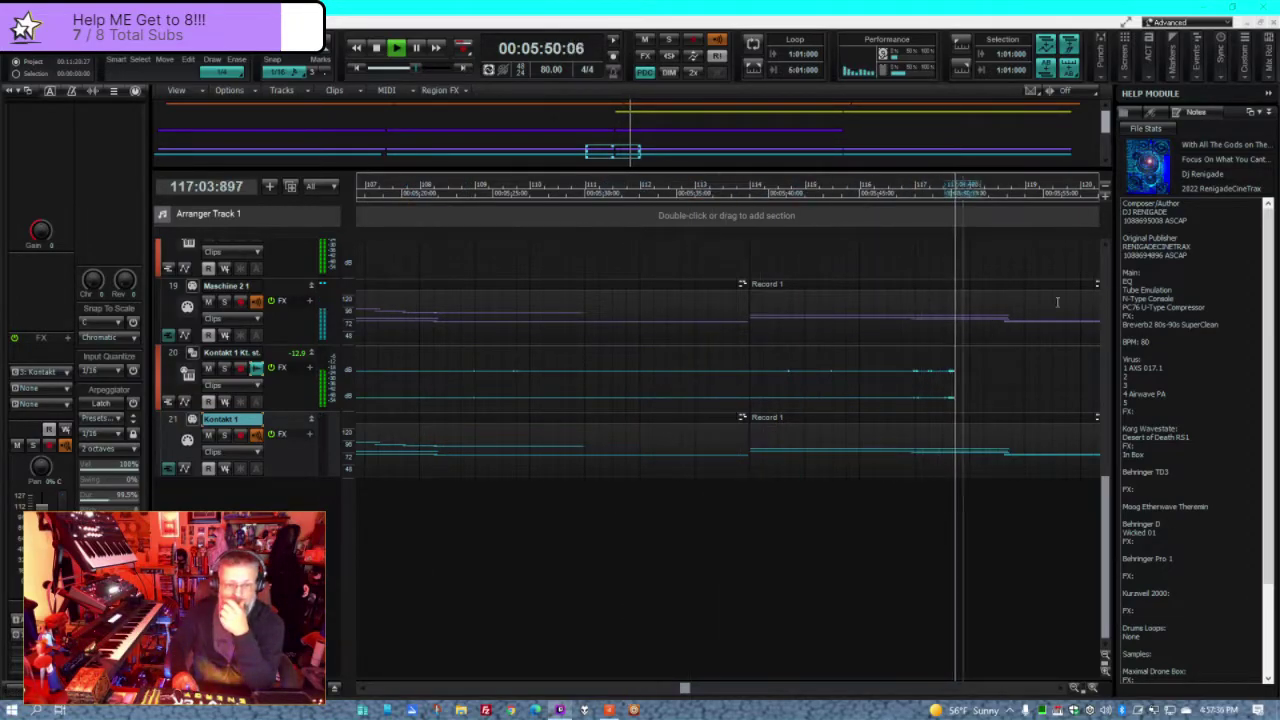
- Collapse the browser with its notes and switch to Twitch Studio
{"action": "left_click", "coordinate": [1268, 94]}
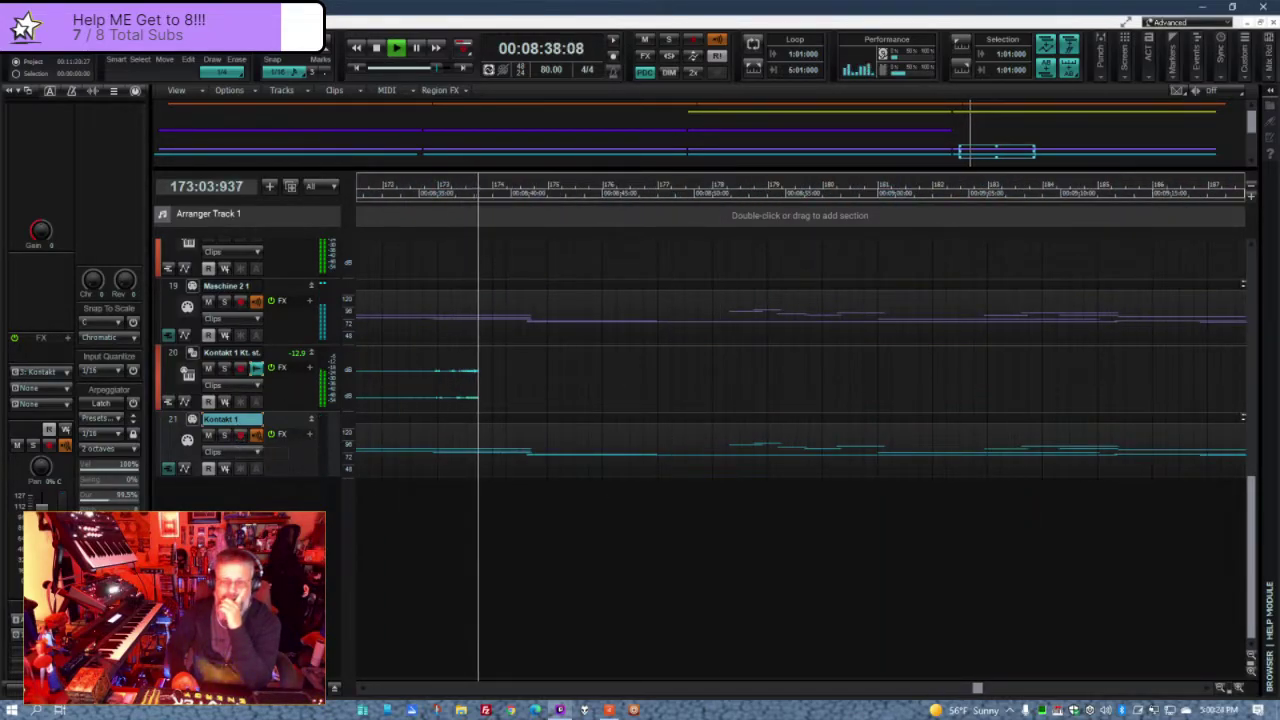
{"action": "mouse_move", "coordinate": [608, 710]}
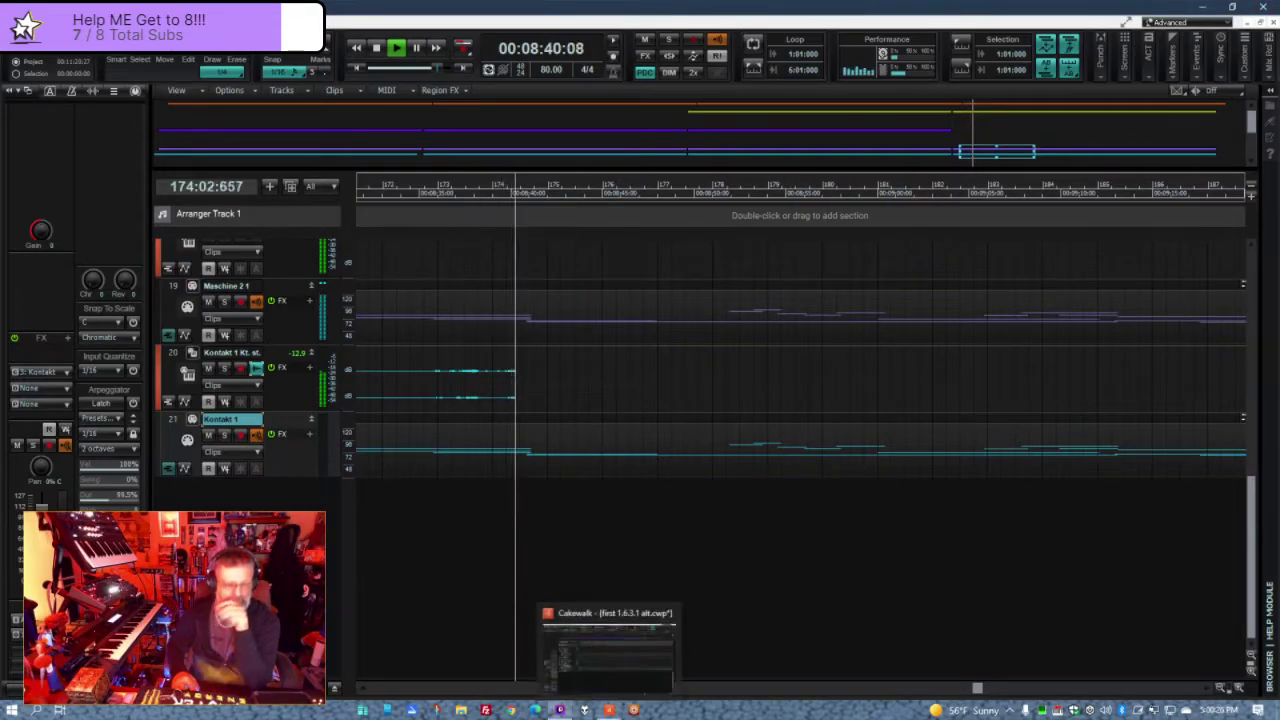
{"action": "mouse_move", "coordinate": [562, 710]}
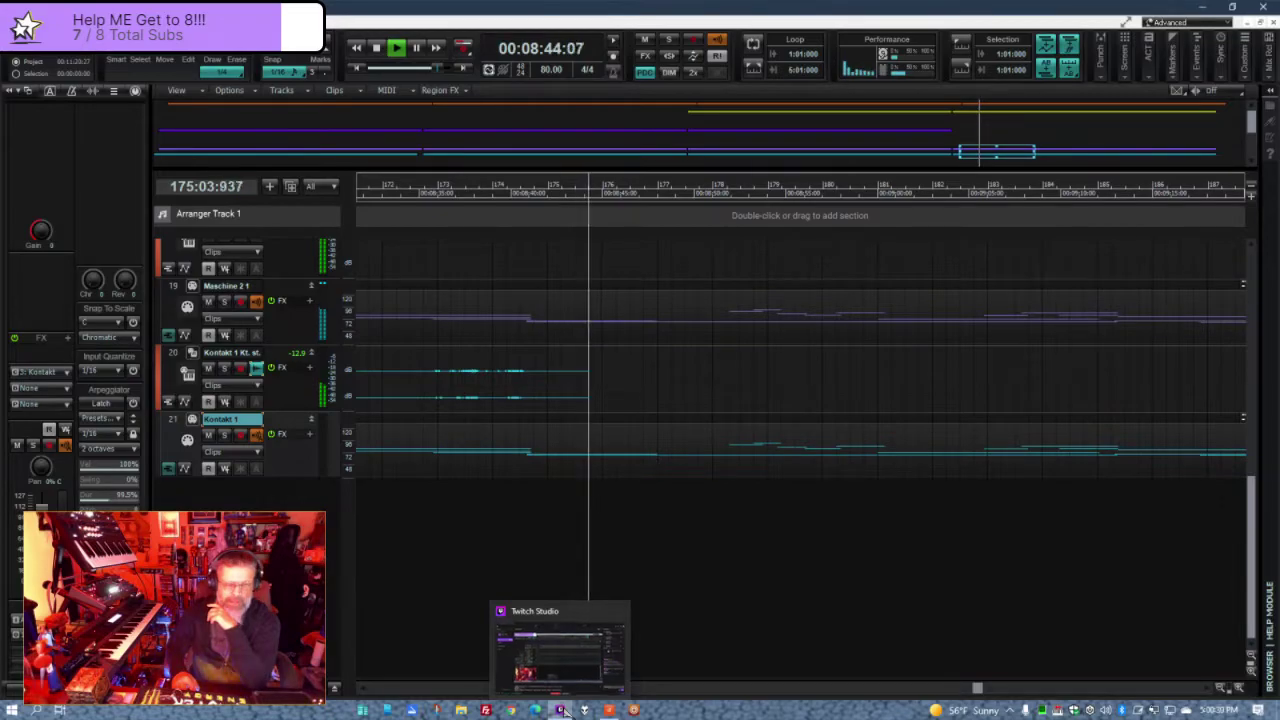
{"action": "left_click", "coordinate": [562, 710]}
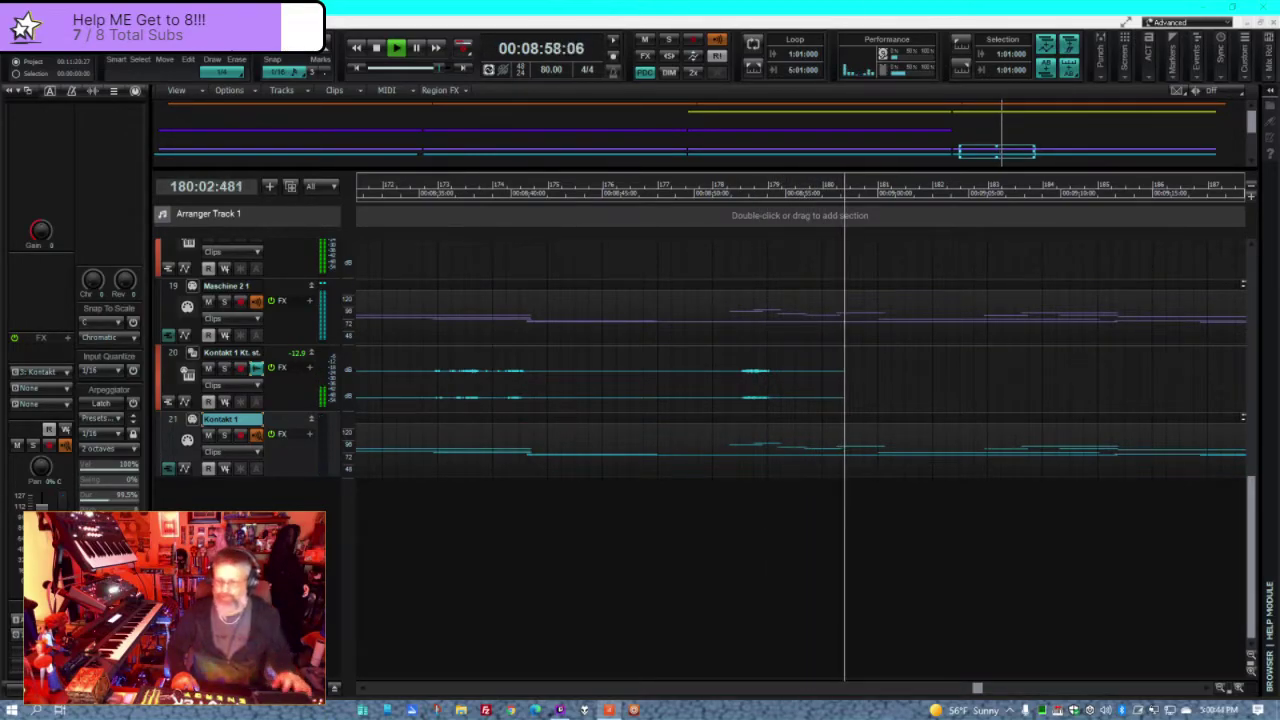
- Stop playback and restart the project from the beginning to listen to it again
{"action": "key", "text": "space"}
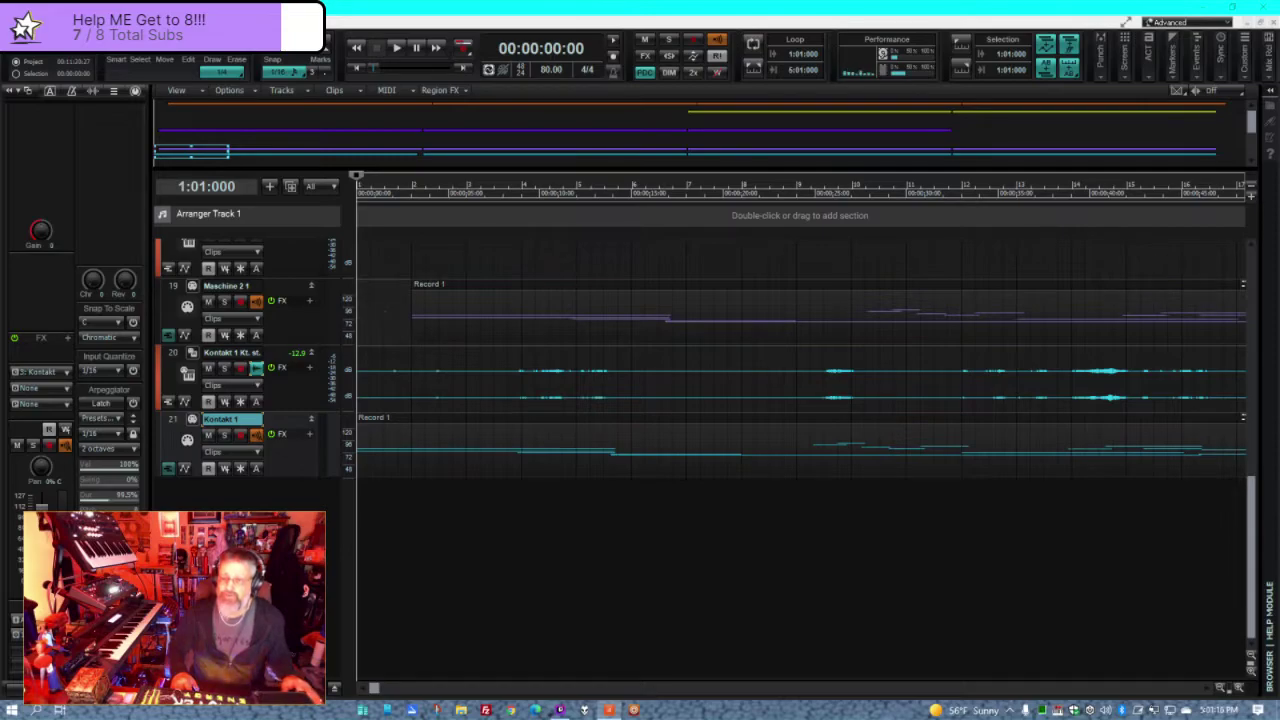
{"action": "key", "text": "space"}
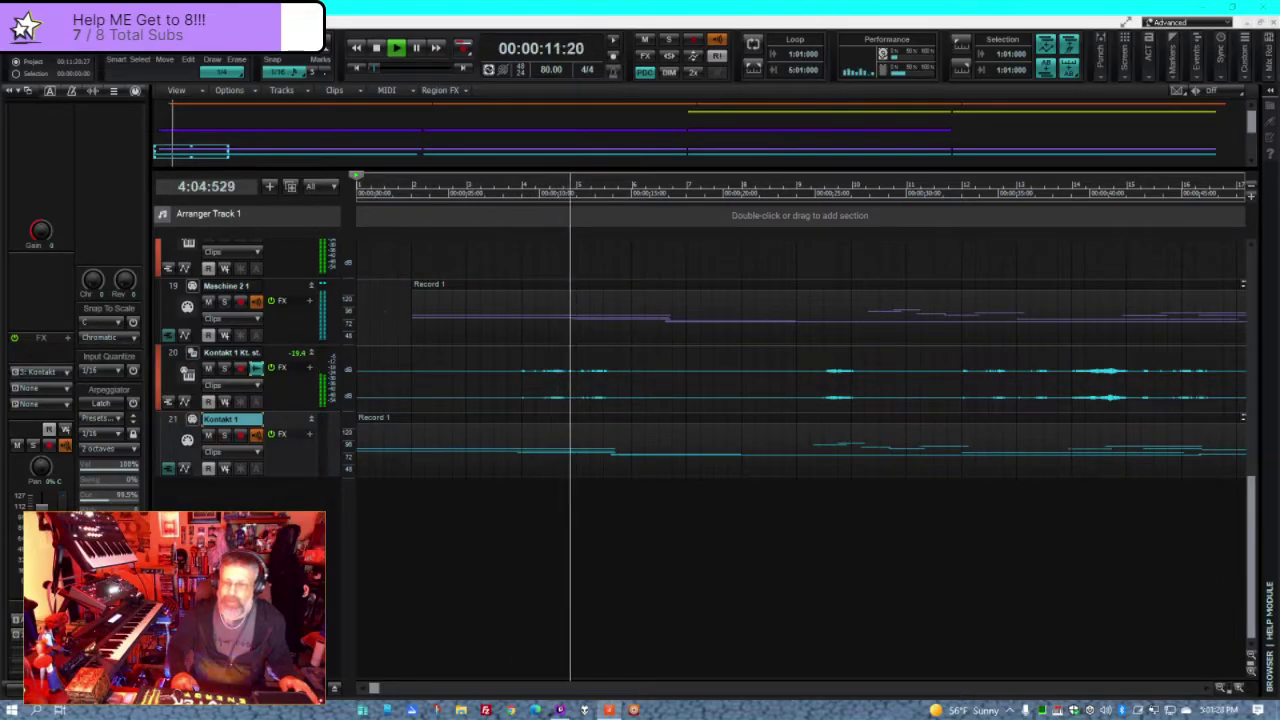
{"action": "key", "text": "space"}
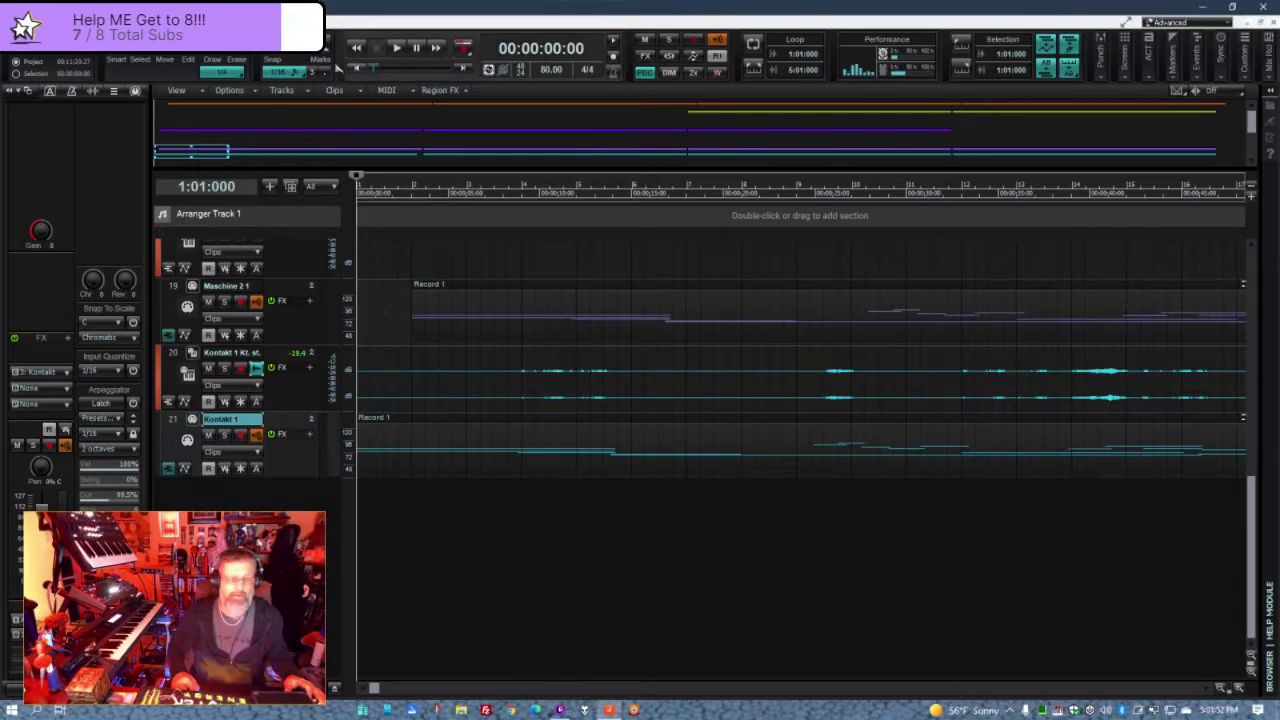
{"action": "key", "text": "space"}
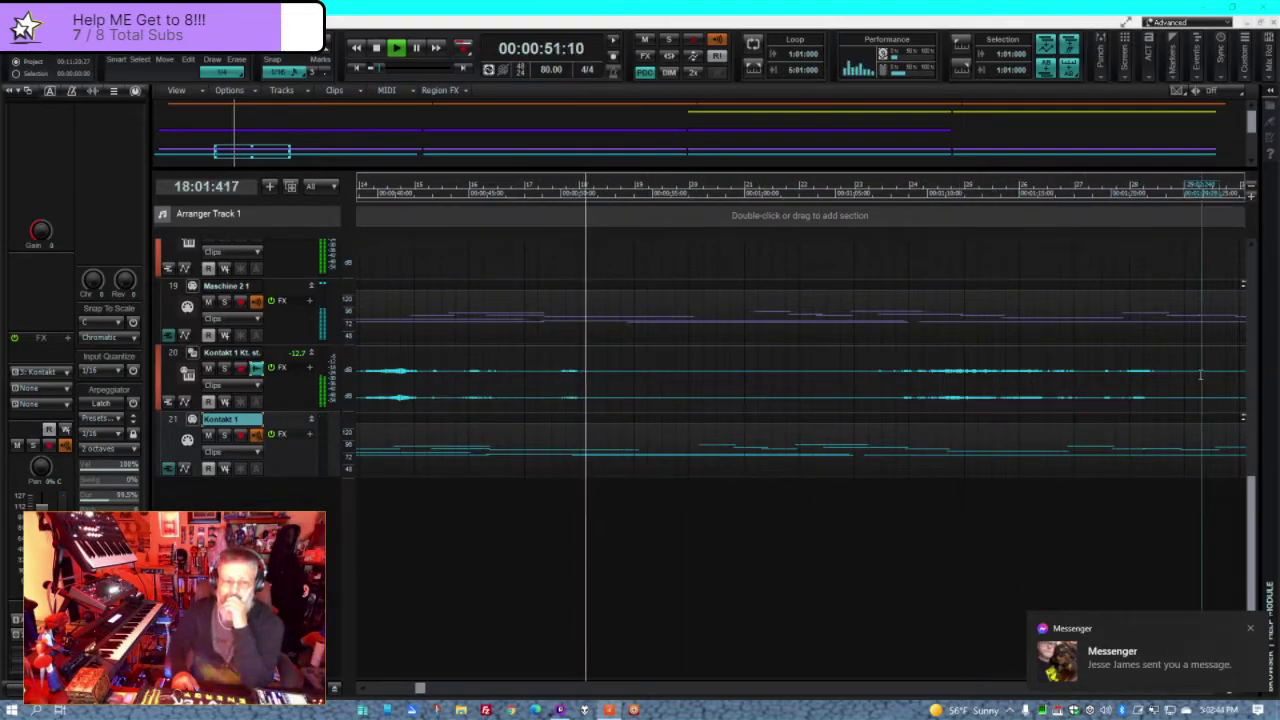
- Dismiss the message notification, look over the upper and lower tracks, and replay the project from the start
{"action": "left_click", "coordinate": [1251, 629]}
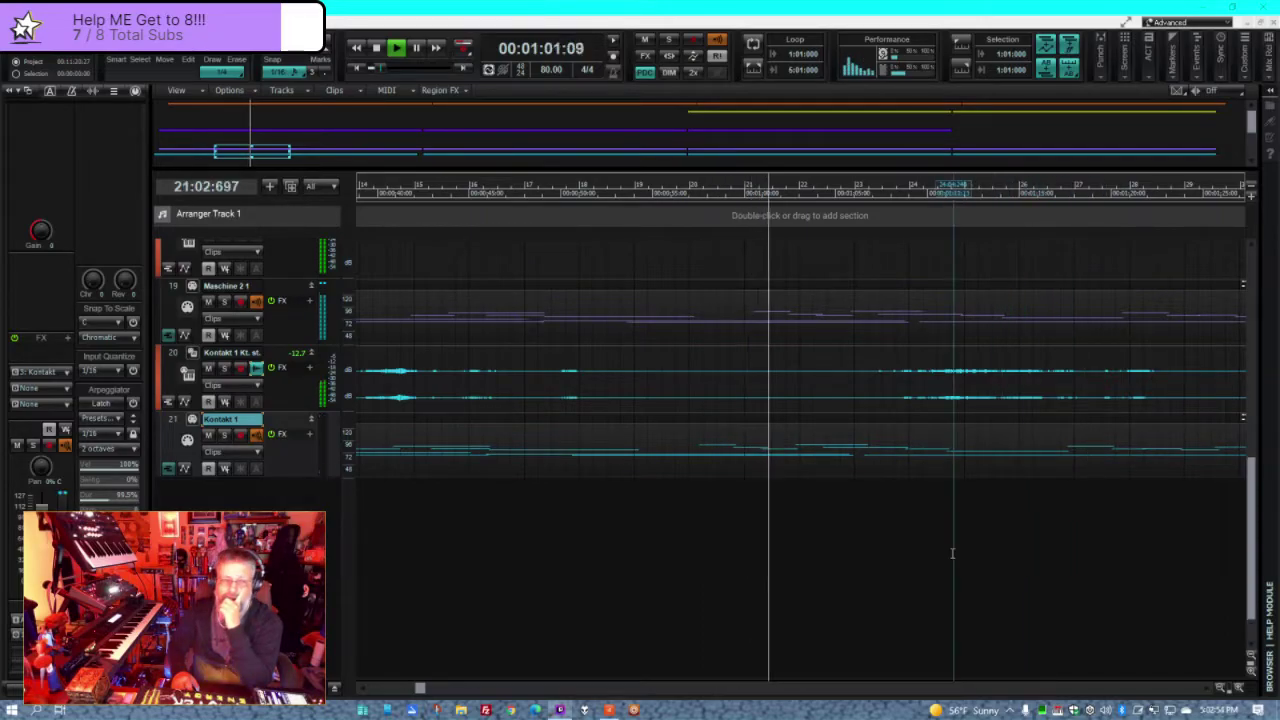
{"action": "scroll", "coordinate": [950, 457], "scroll_direction": "up", "scroll_amount": 10}
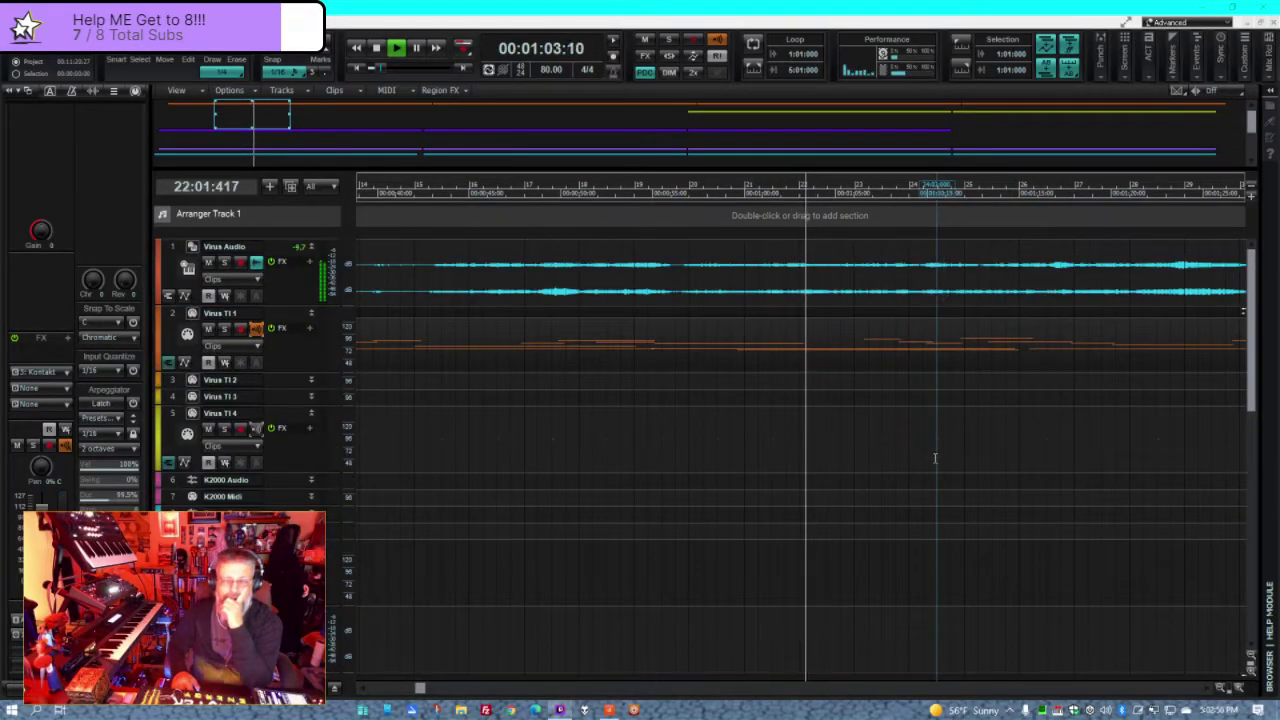
{"action": "scroll", "coordinate": [930, 455], "scroll_direction": "down", "scroll_amount": 10}
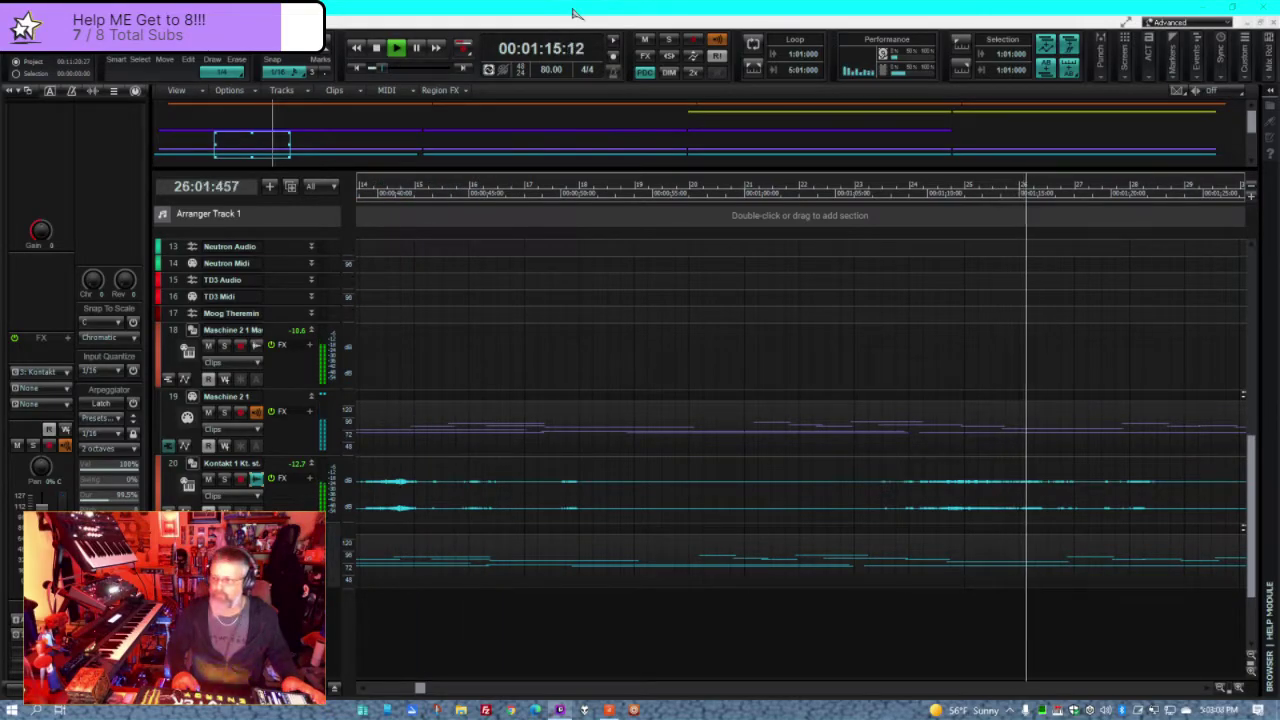
{"action": "key", "text": "space"}
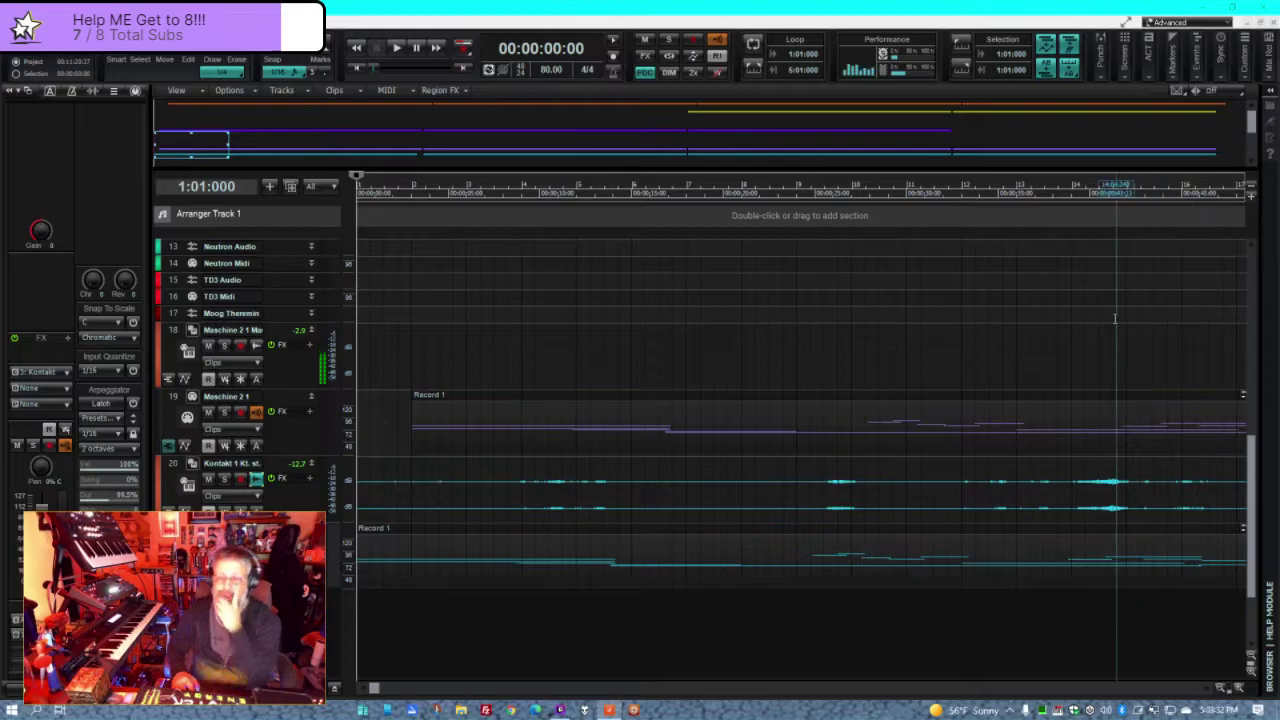
{"action": "key", "text": "space"}
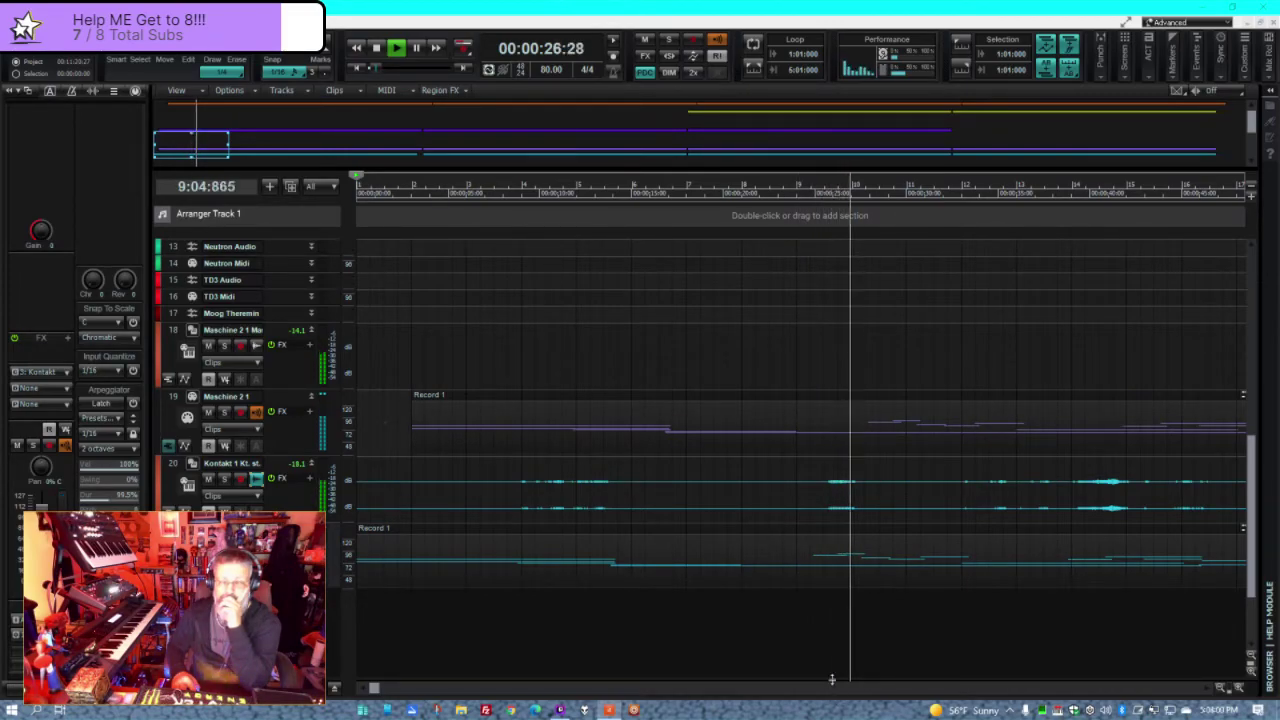
- Replay the project from the beginning several times to audition the sound against the arrangement
{"action": "scroll", "coordinate": [893, 572], "scroll_direction": "up", "scroll_amount": 3}
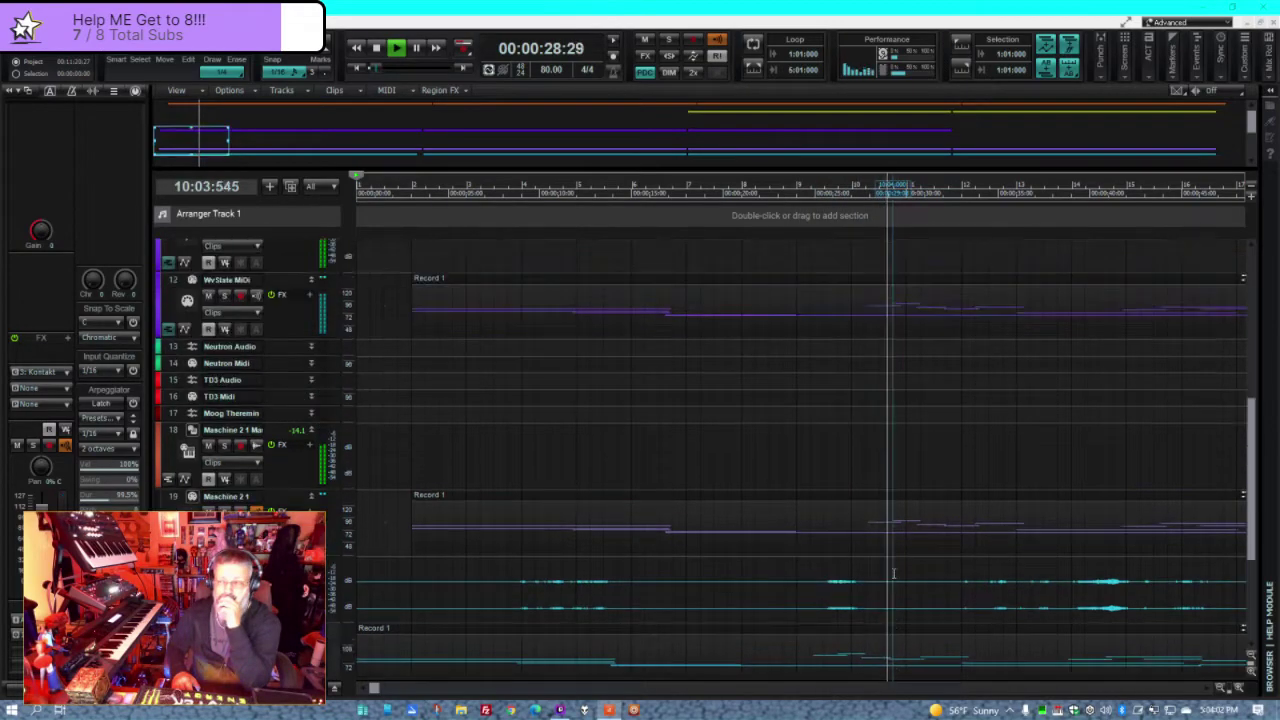
{"action": "key", "text": "space"}
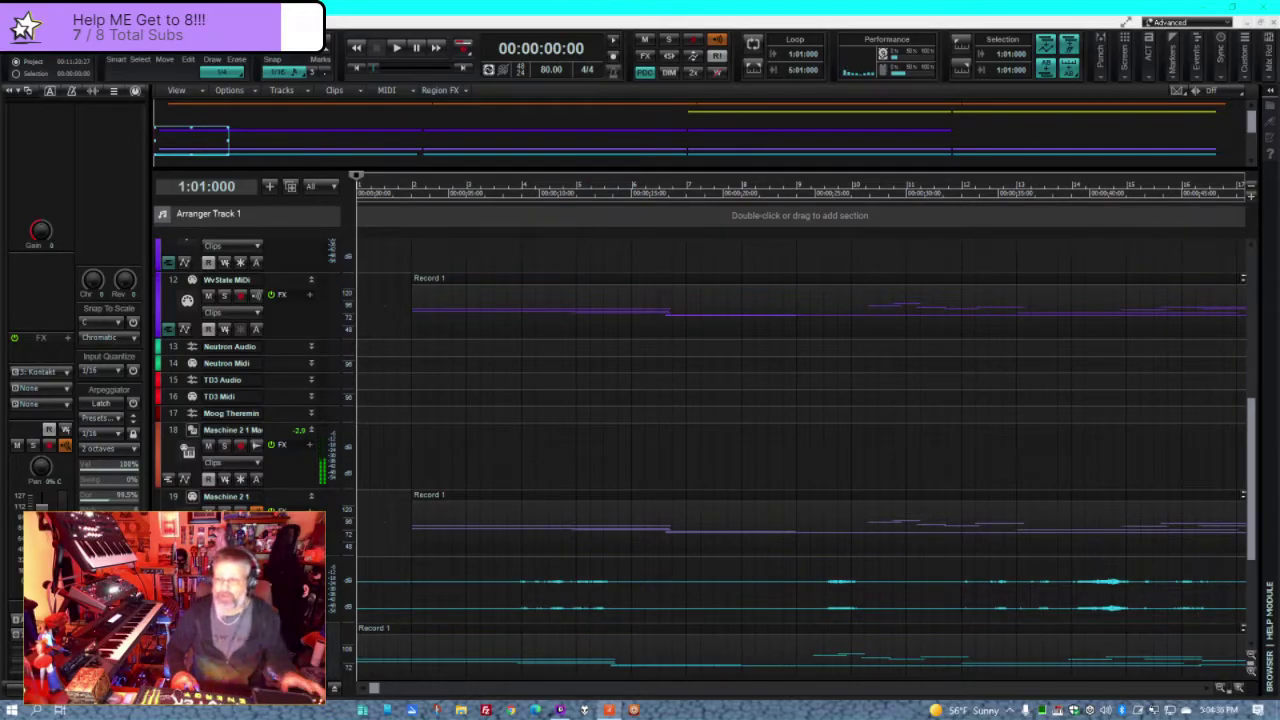
{"action": "key", "text": "space"}
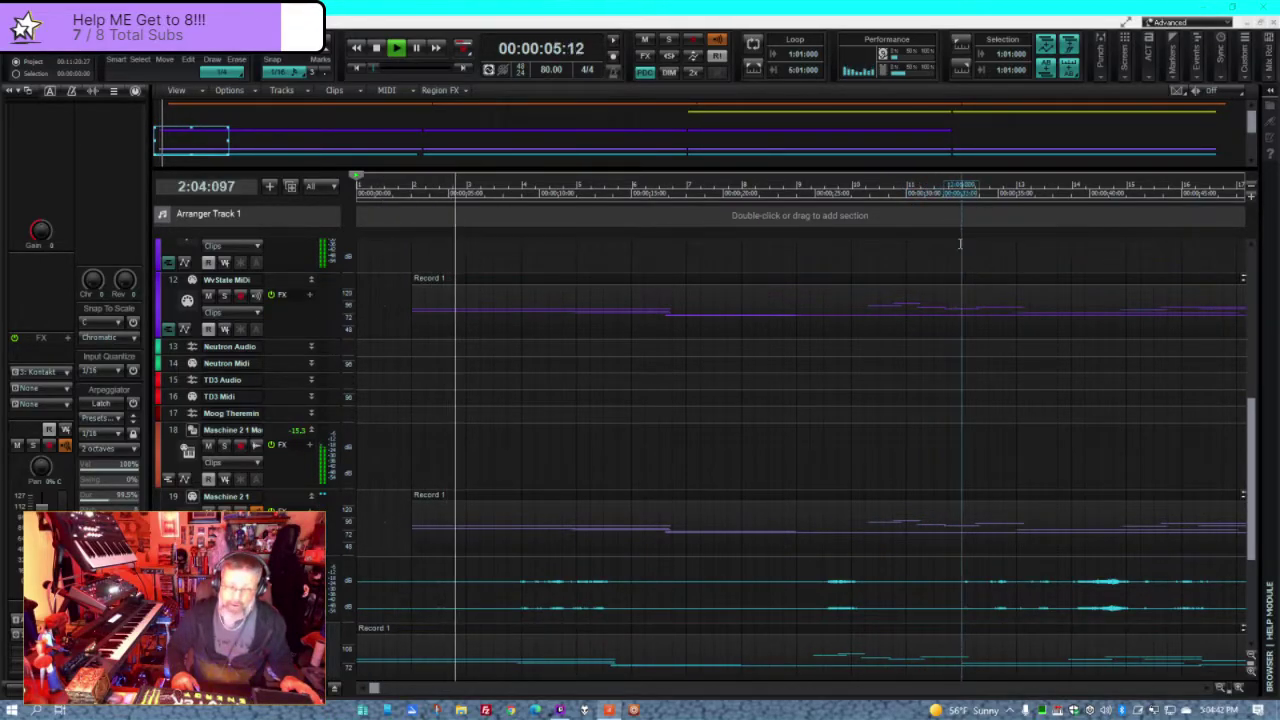
{"action": "key", "text": "space"}
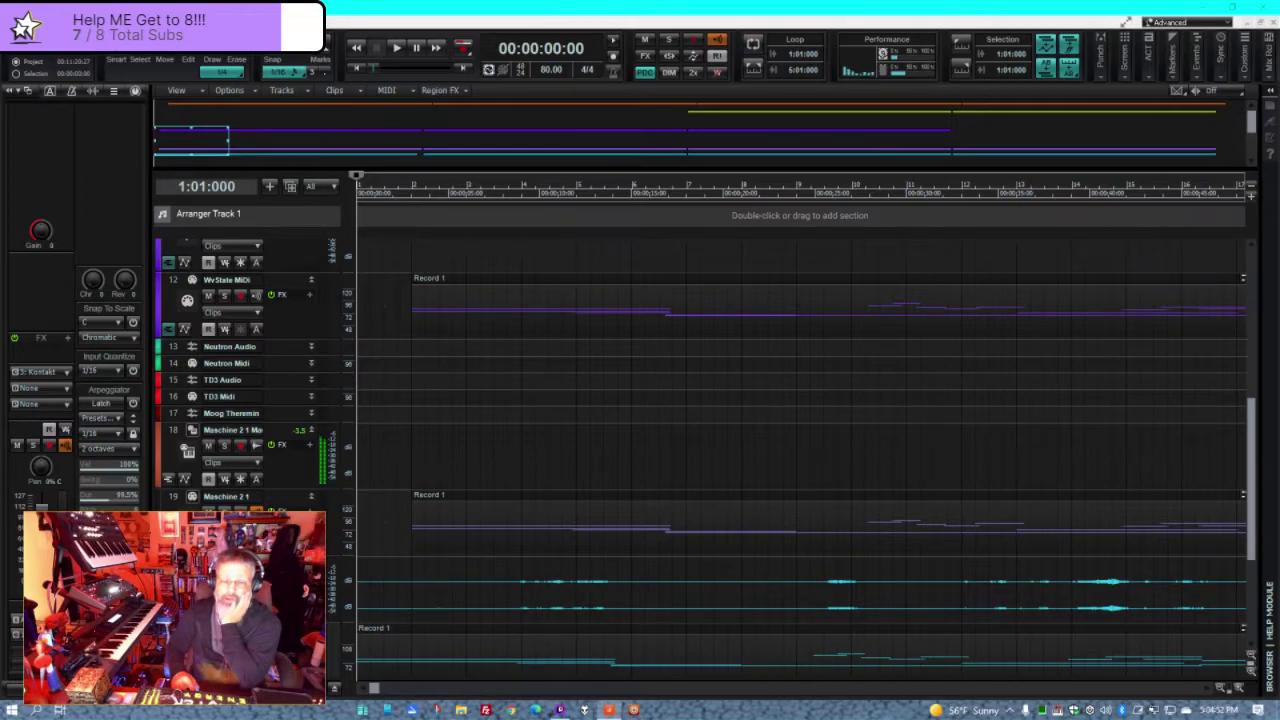
{"action": "key", "text": "space"}
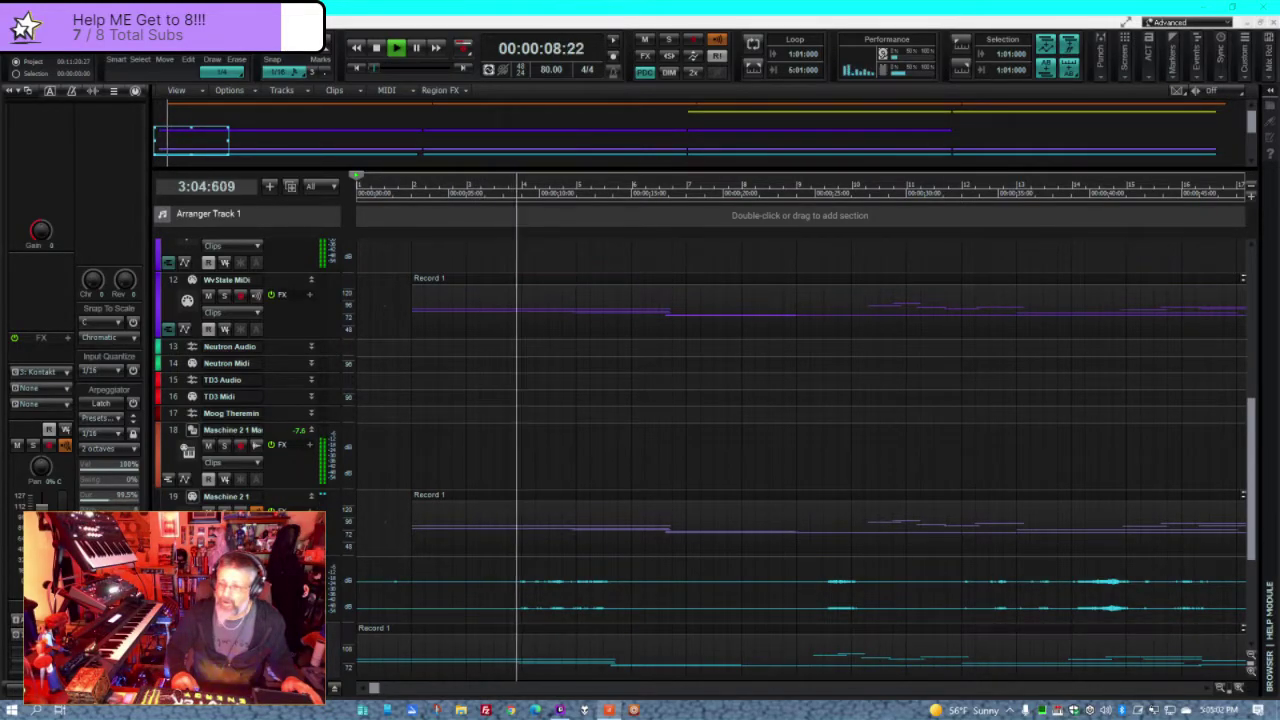
{"action": "key", "text": "space"}
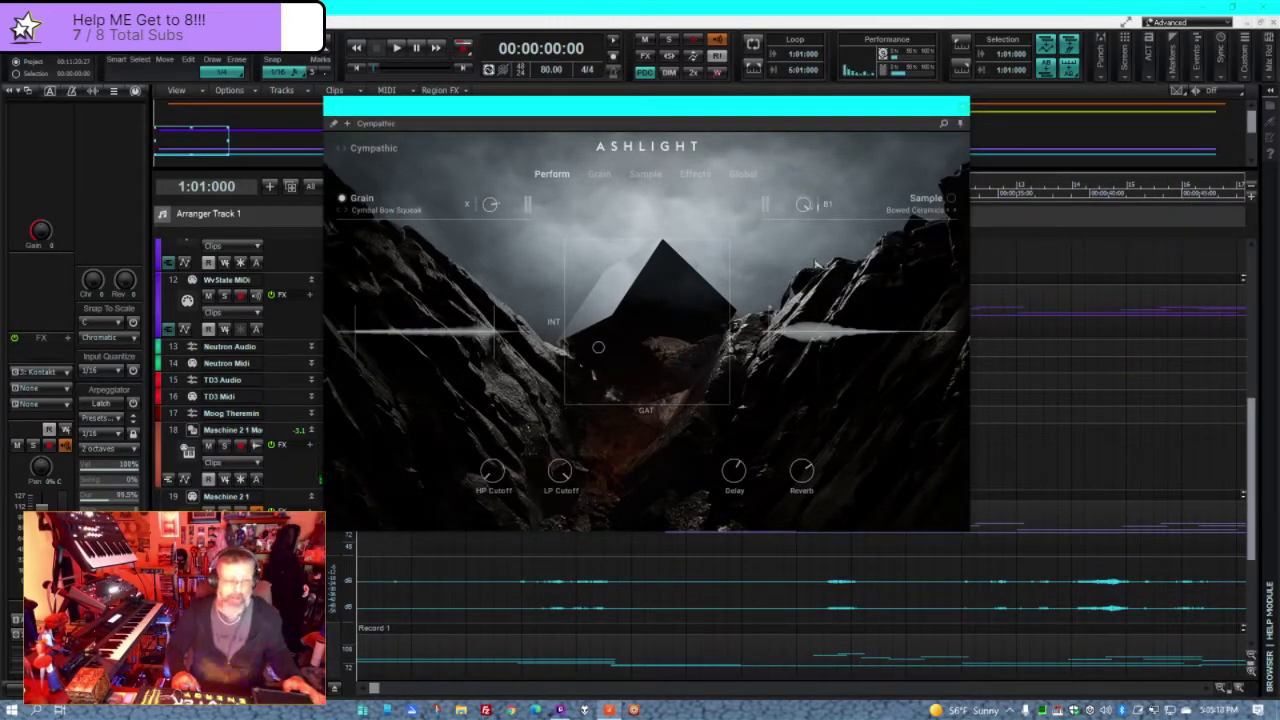
- Audition Ashlight's Cympathic and Dark Air presets against the project, adjusting Dark Air's grain waveform marker and XY point during playback
{"action": "key", "text": "space"}
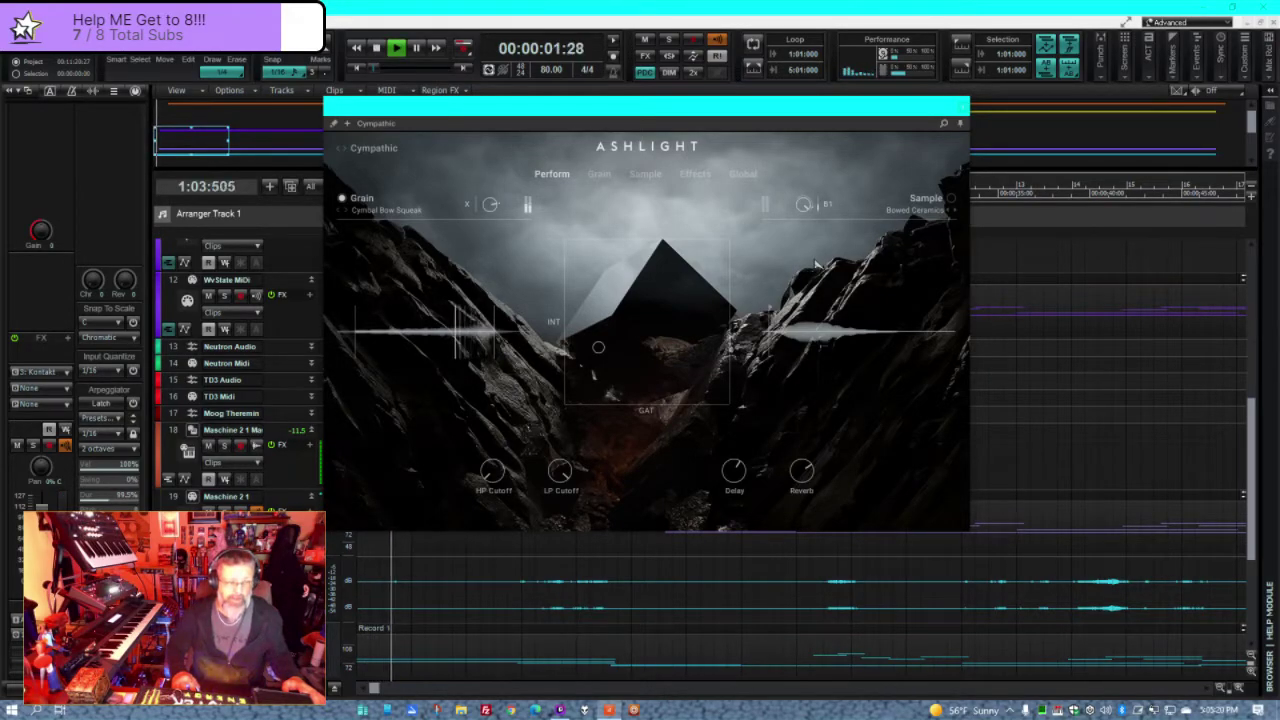
{"action": "key", "text": "space"}
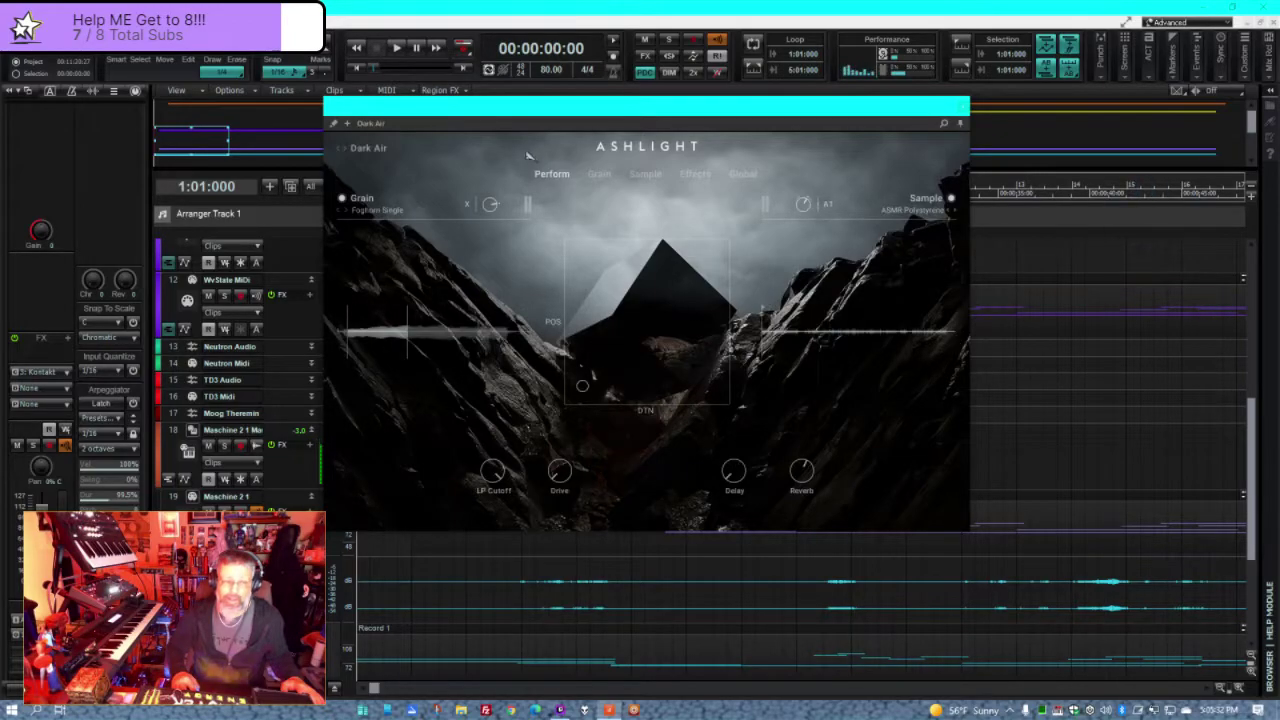
{"action": "key", "text": "space"}
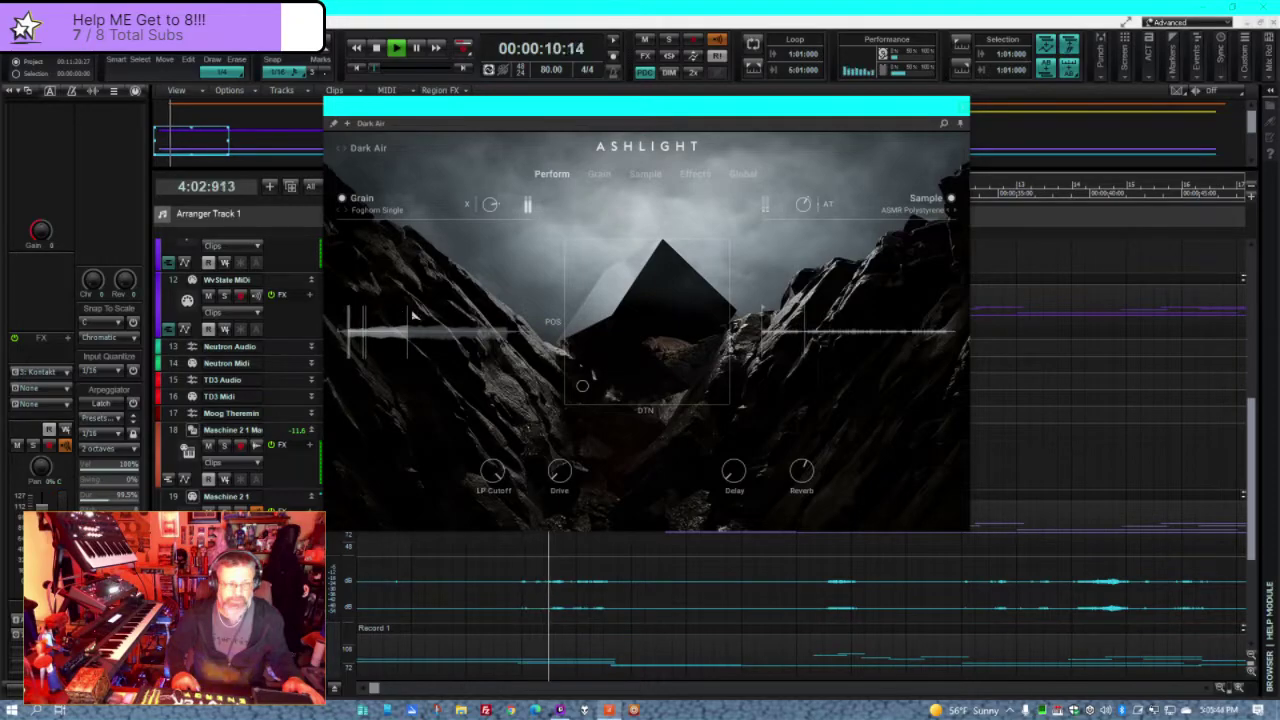
{"action": "left_click_drag", "start_coordinate": [409, 318], "coordinate": [487, 326]}
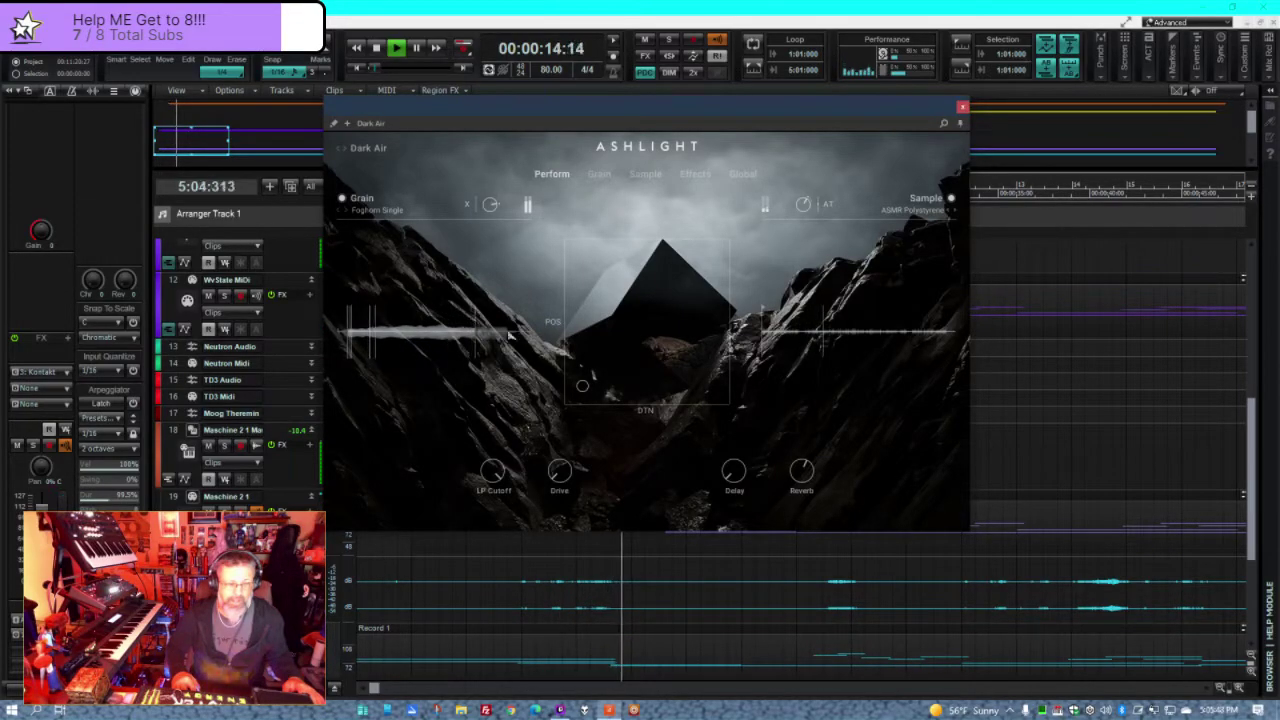
{"action": "left_click_drag", "start_coordinate": [583, 386], "coordinate": [633, 374]}
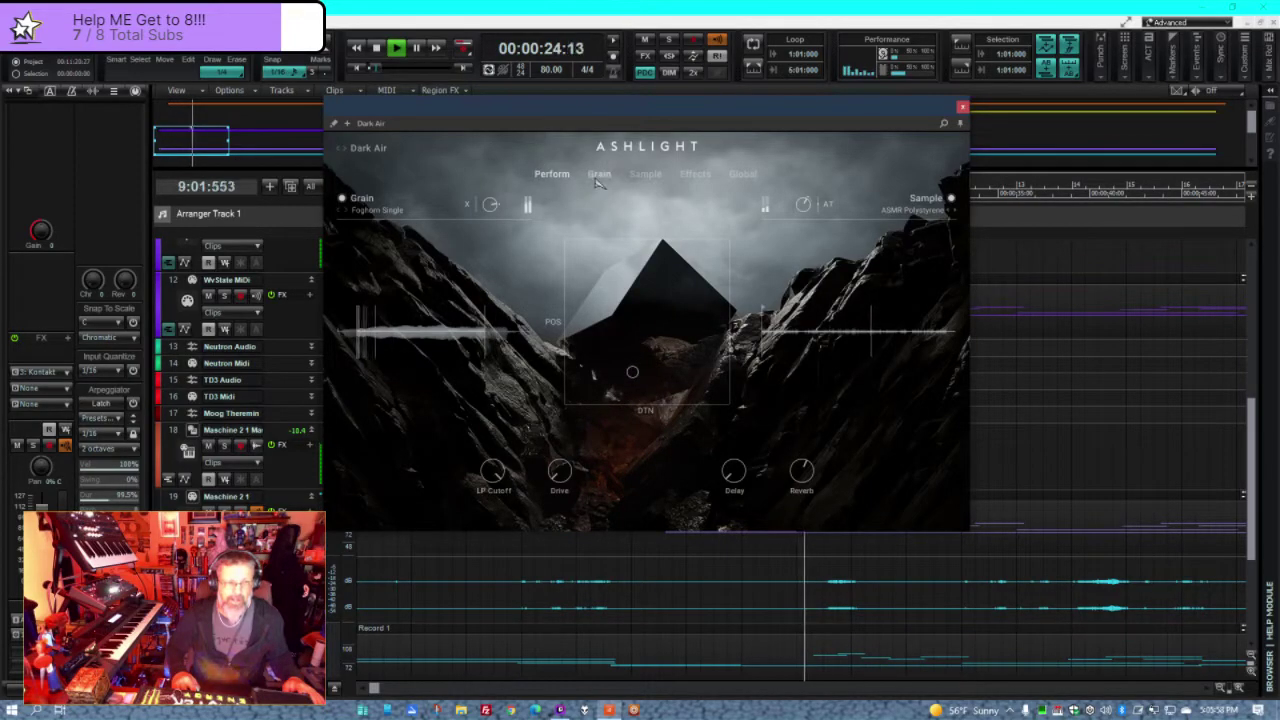
{"action": "key", "text": "space"}
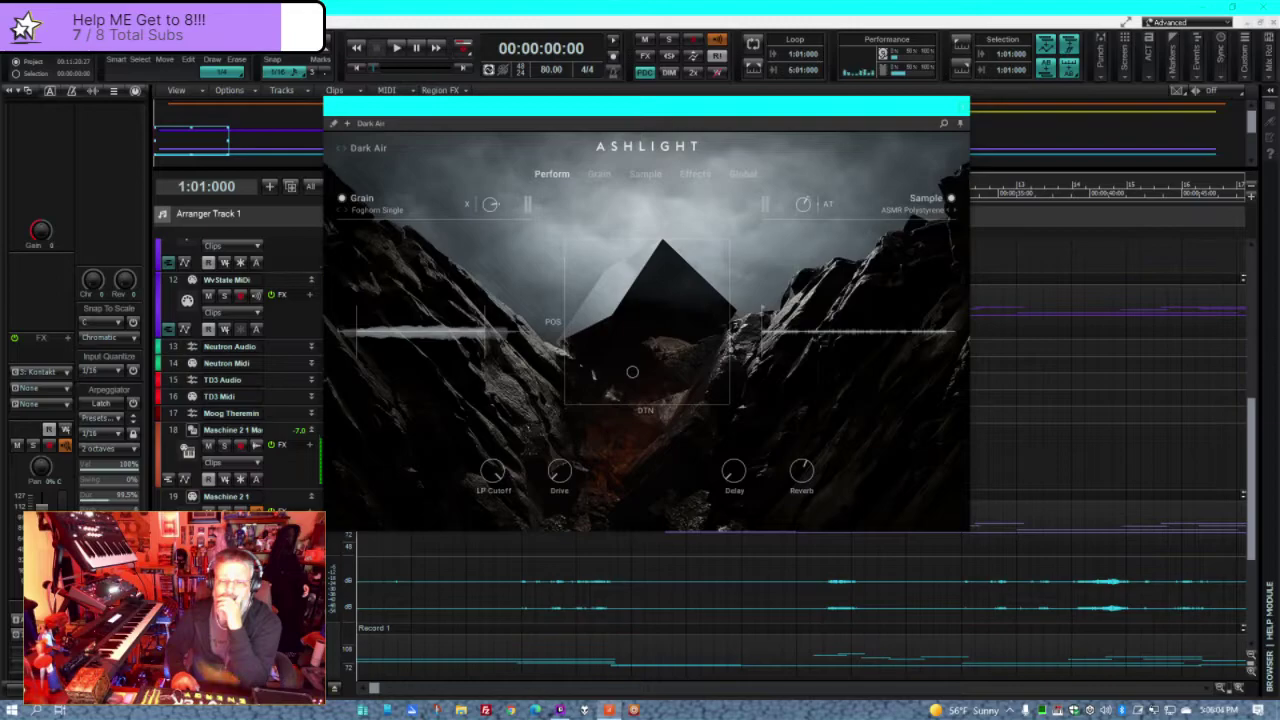
- Audition the Dark Chase and Daunting Obstacle presets from the project start, moving Daunting Obstacle's XY point along the TUN axis
{"action": "key", "text": "space"}
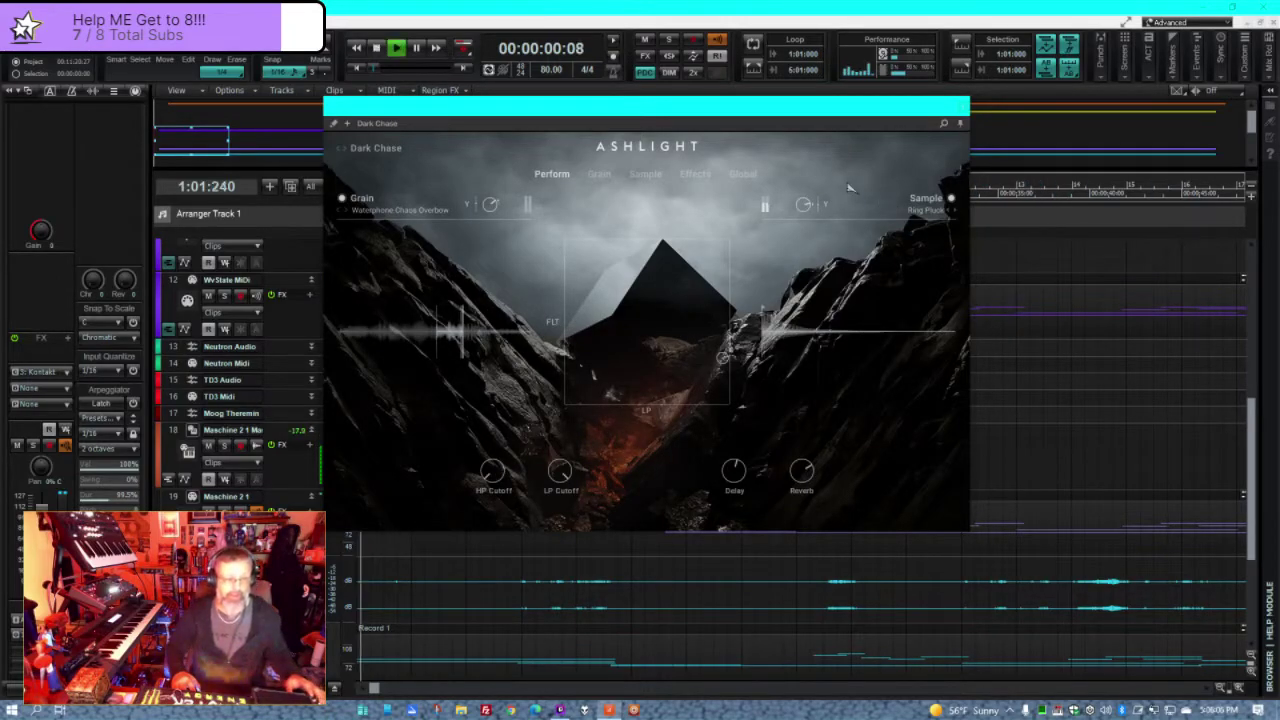
{"action": "key", "text": "space"}
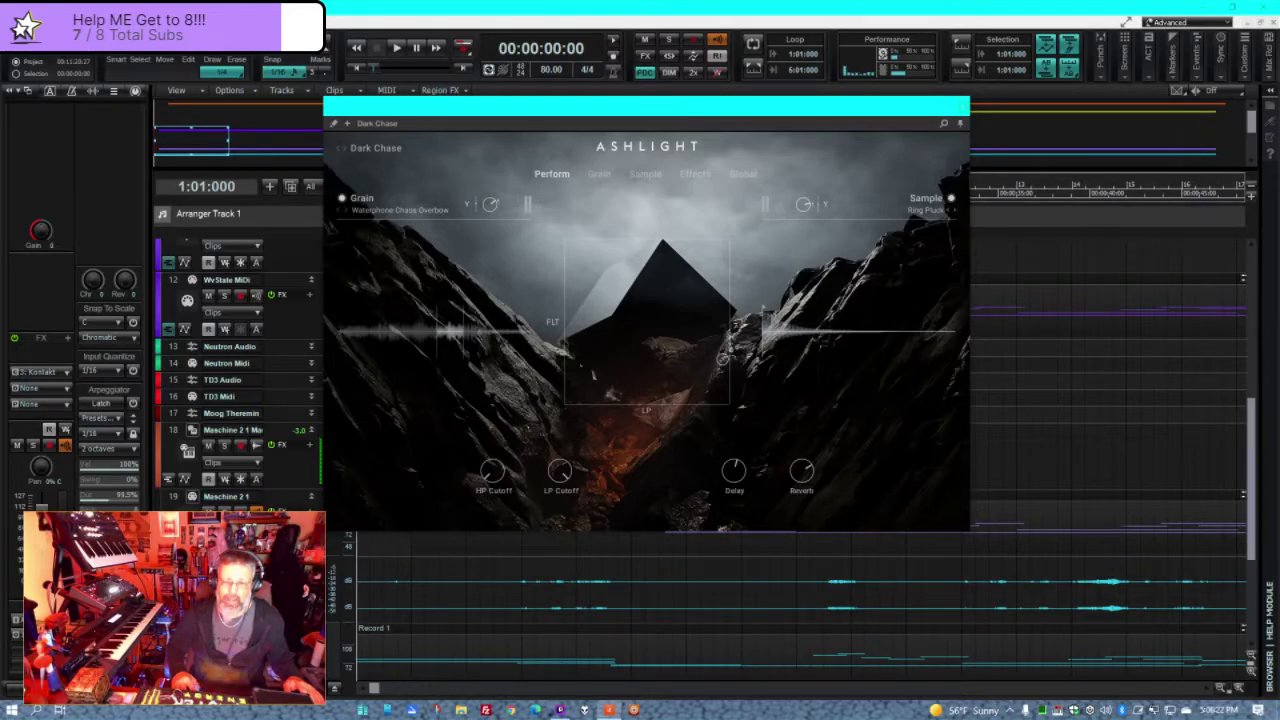
{"action": "key", "text": "space"}
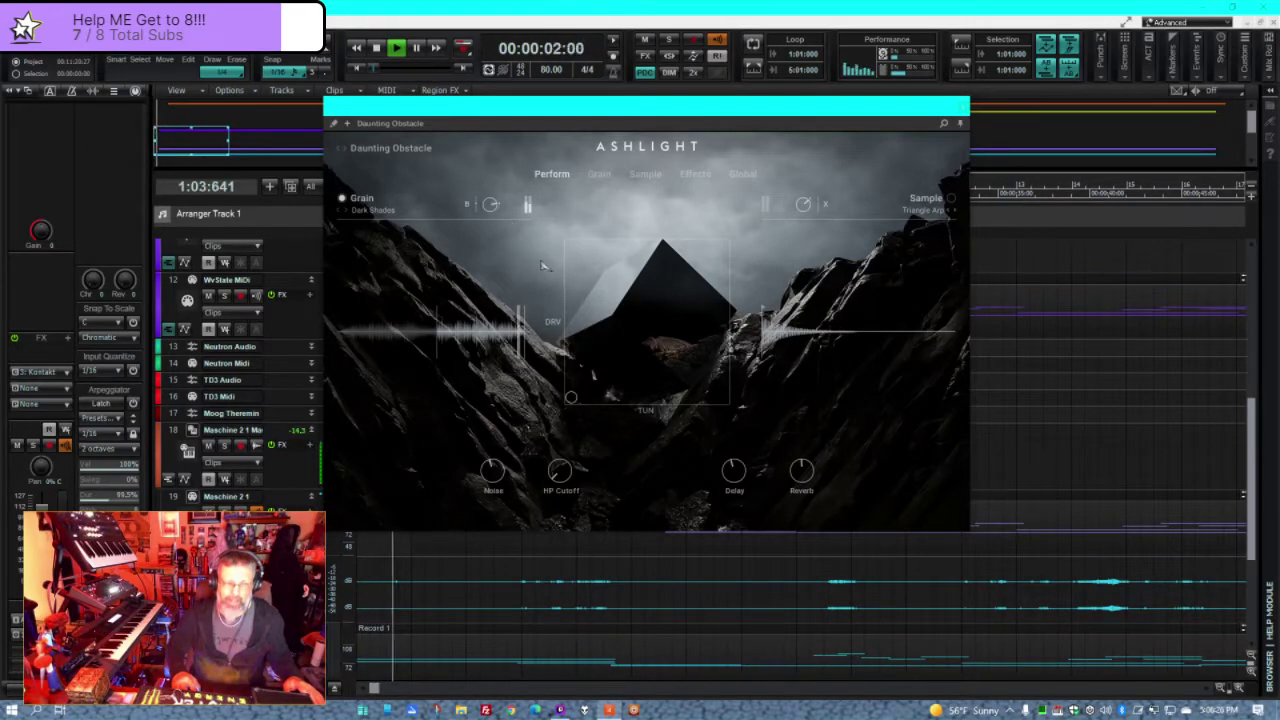
{"action": "left_click_drag", "start_coordinate": [570, 398], "coordinate": [689, 403]}
{"action": "key", "text": "space"}
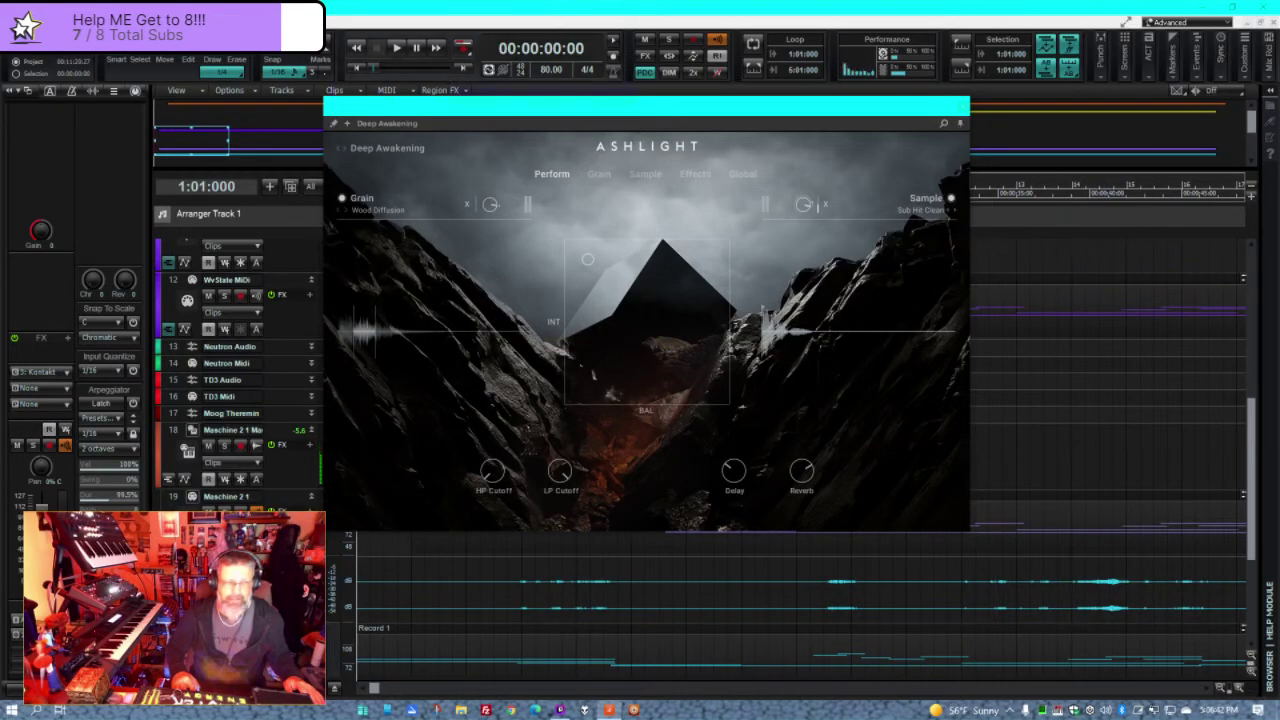
- Audition the Deep Awakening and Dinosaur Love presets by playing the project from the beginning with each
{"action": "key", "text": "space"}
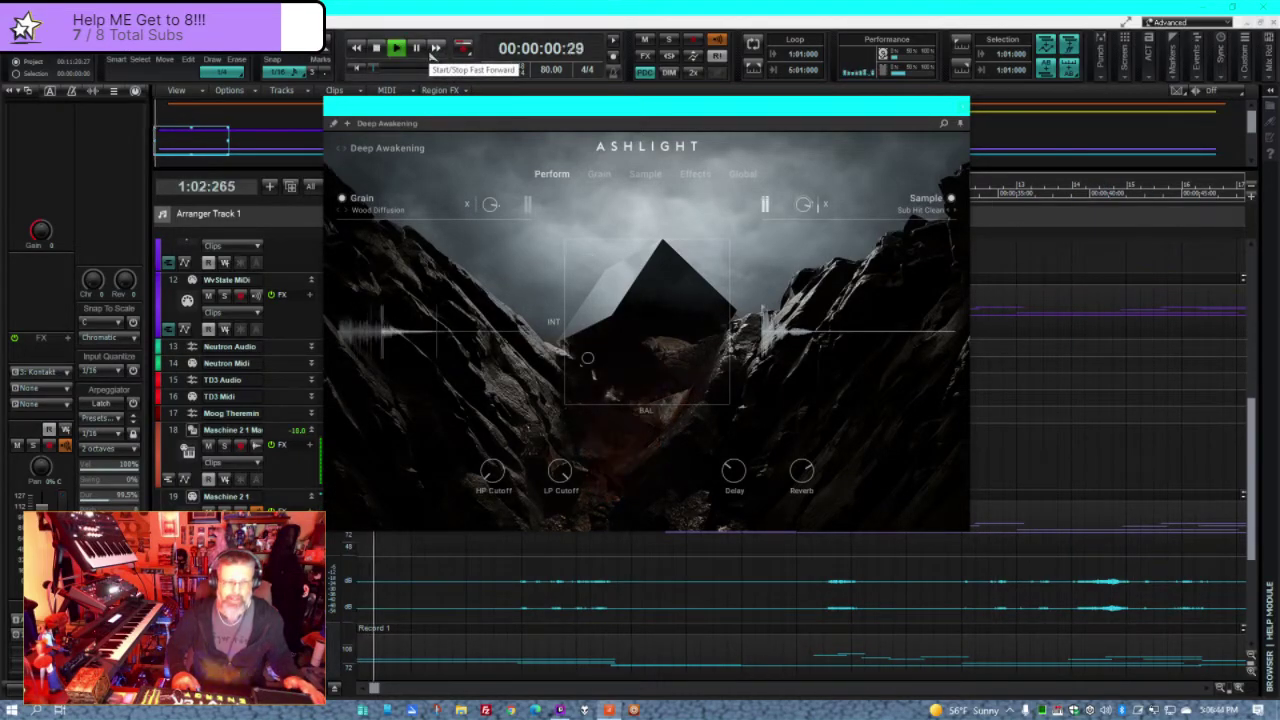
{"action": "key", "text": "space"}
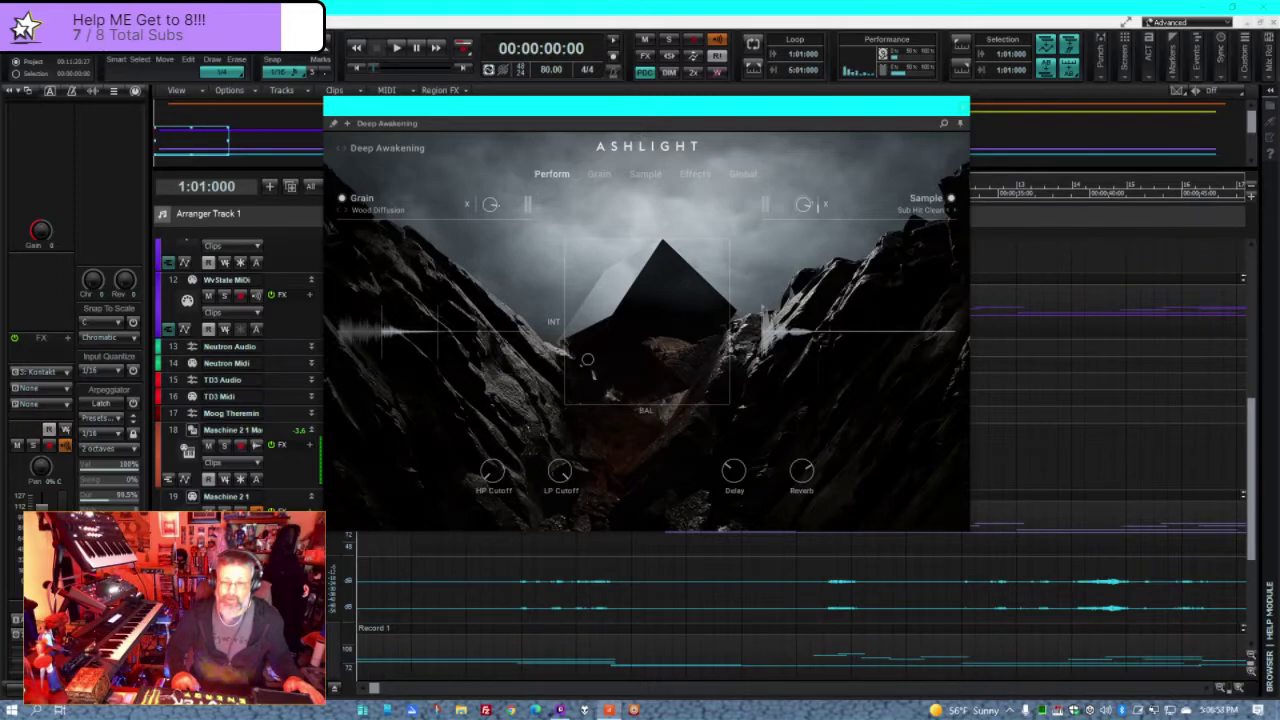
{"action": "key", "text": "space"}
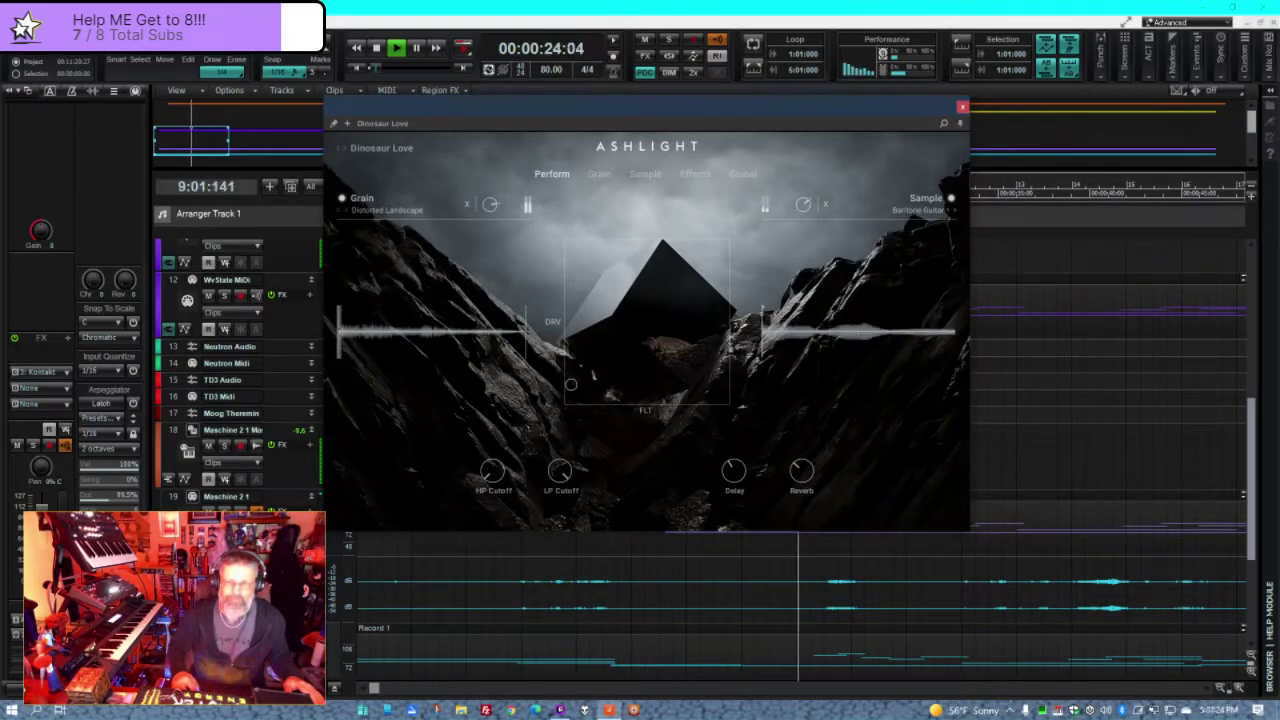
{"action": "key", "text": "space"}
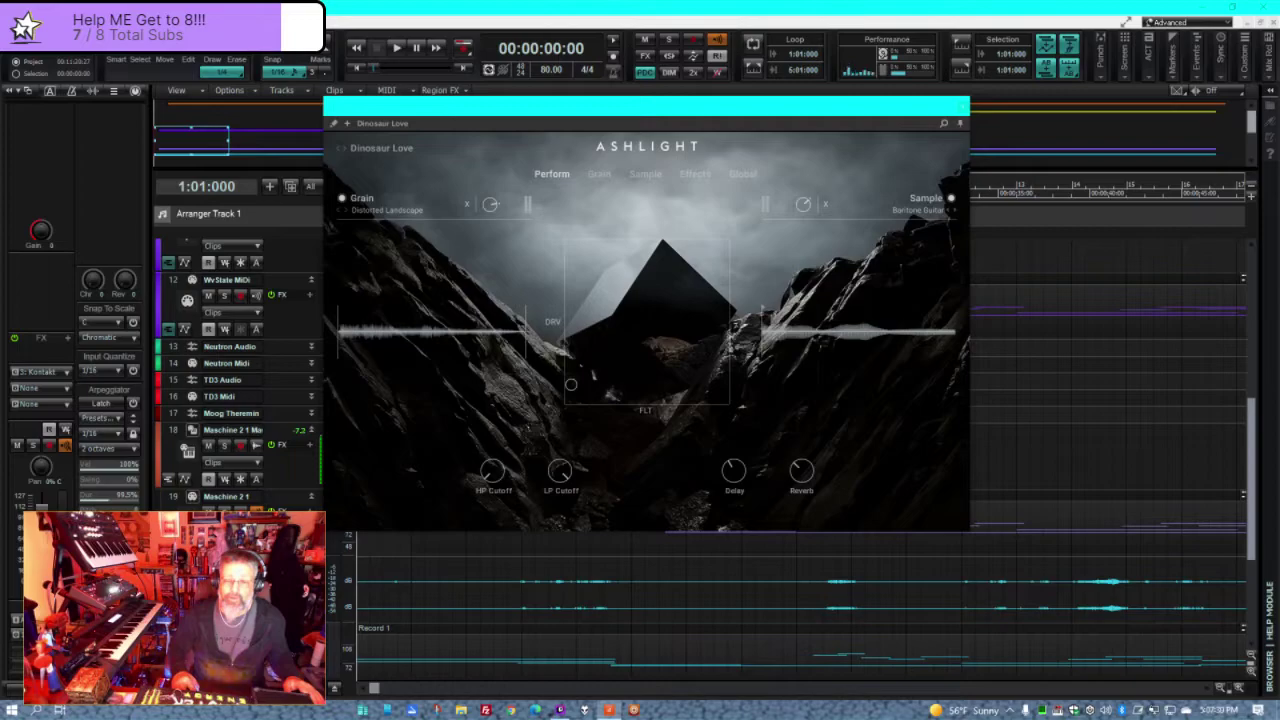
- Audition the Dirty Game preset over the project and shift its XY point along the DTN axis
{"action": "key", "text": "space"}
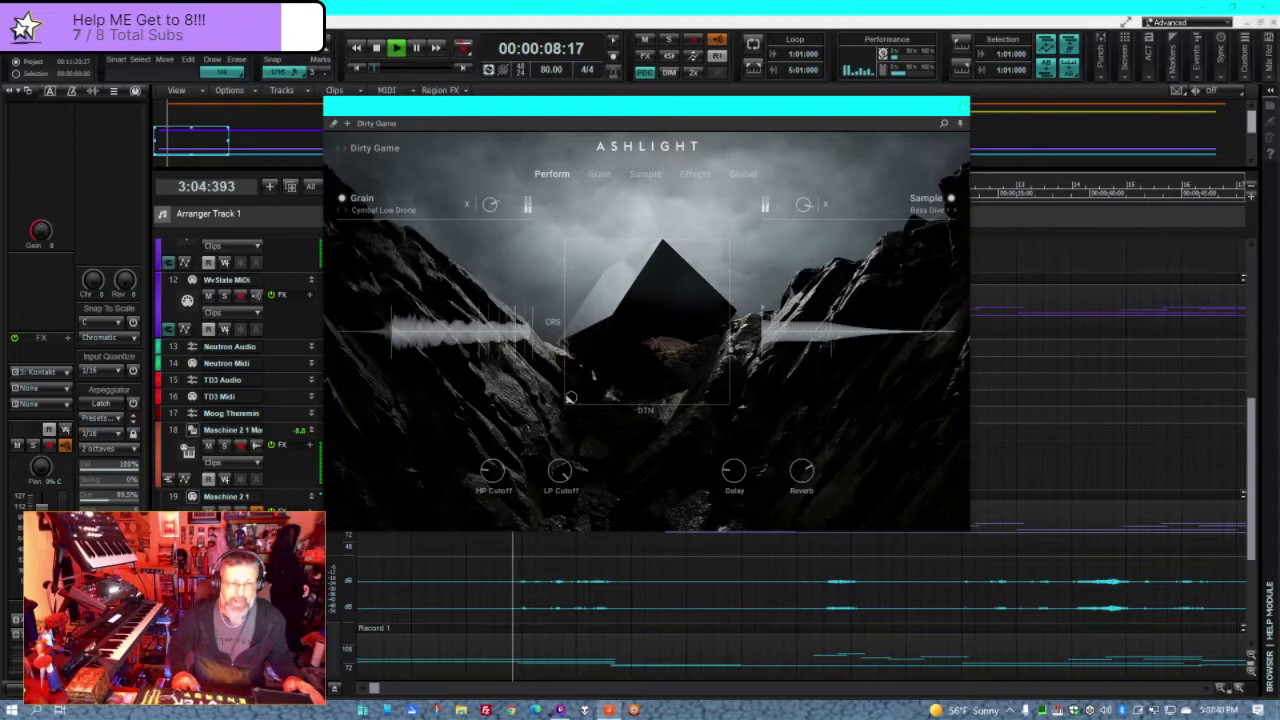
{"action": "left_click_drag", "start_coordinate": [570, 398], "coordinate": [665, 422]}
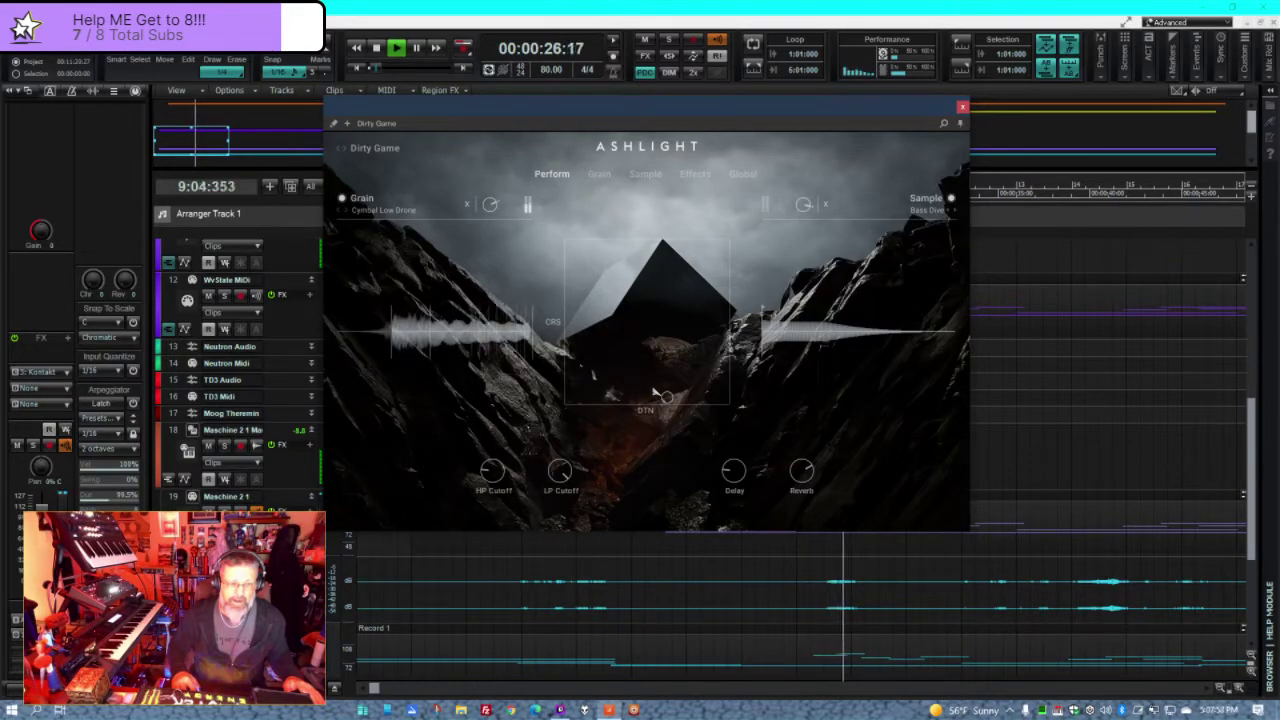
{"action": "key", "text": "space"}
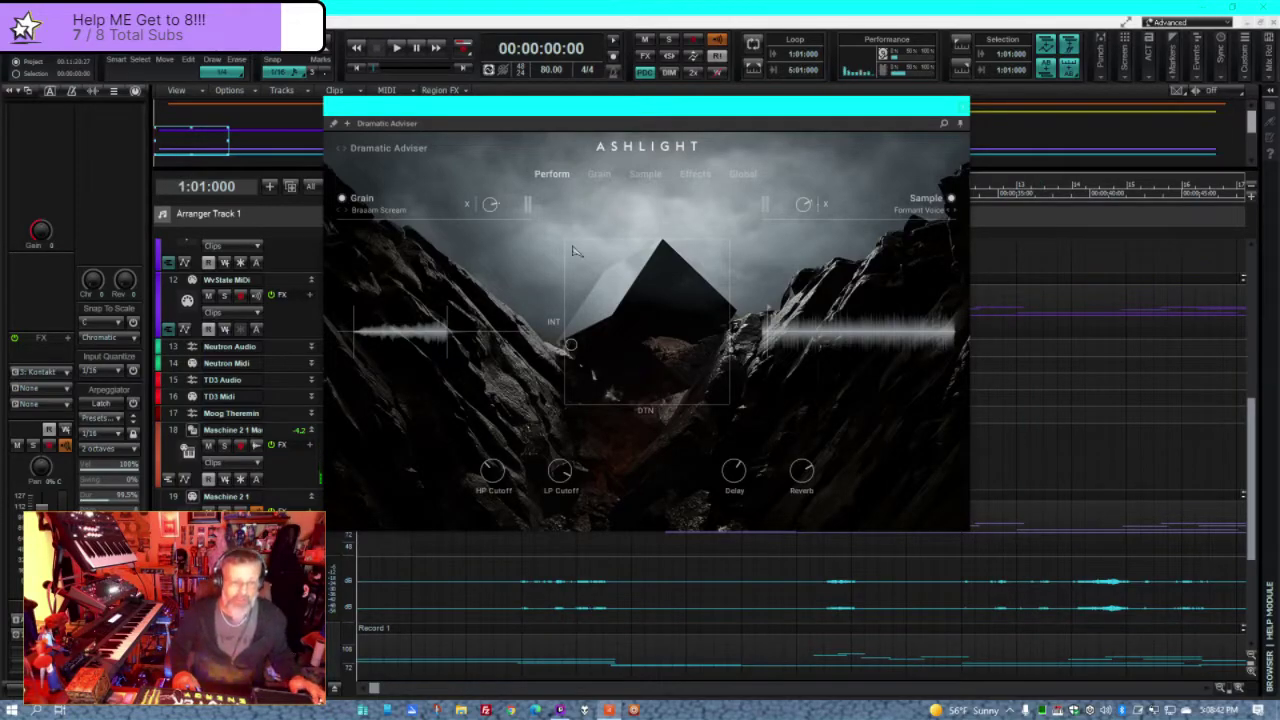
- Audition the Dramatic Adviser preset over the project and try other XY positions toward higher INT and DTN
{"action": "key", "text": "space"}
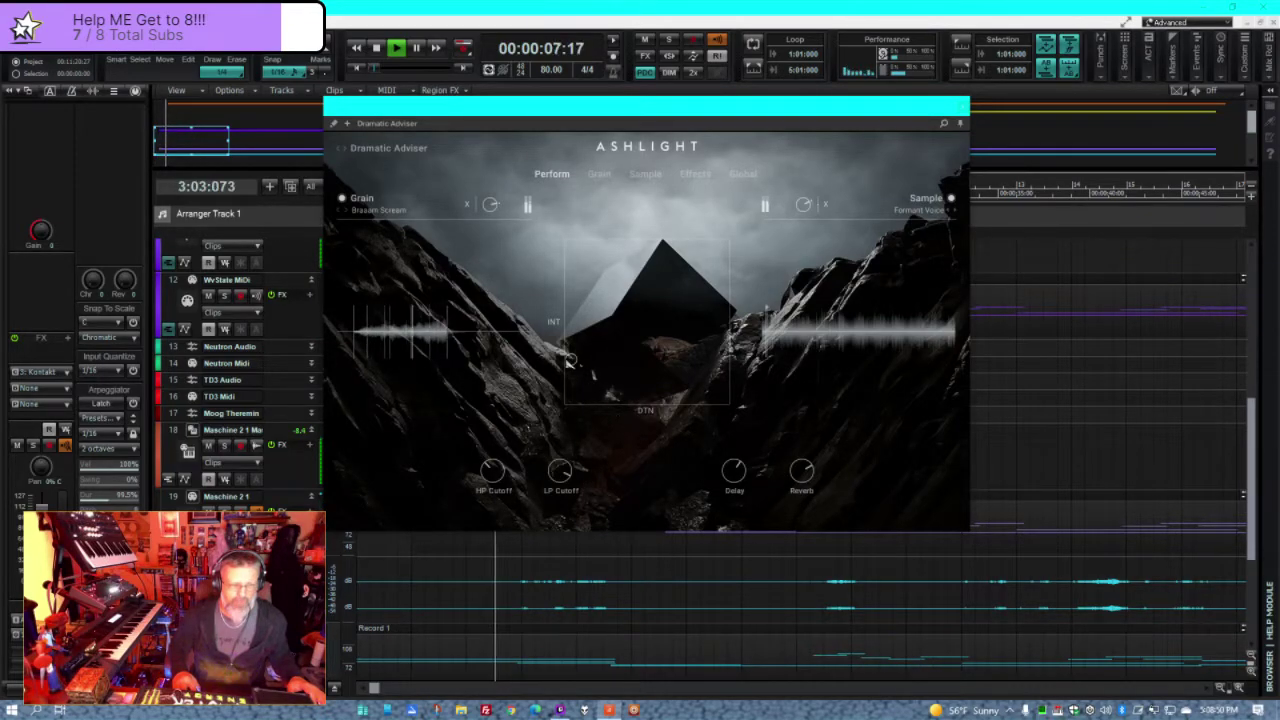
{"action": "left_click_drag", "start_coordinate": [566, 362], "coordinate": [722, 248]}
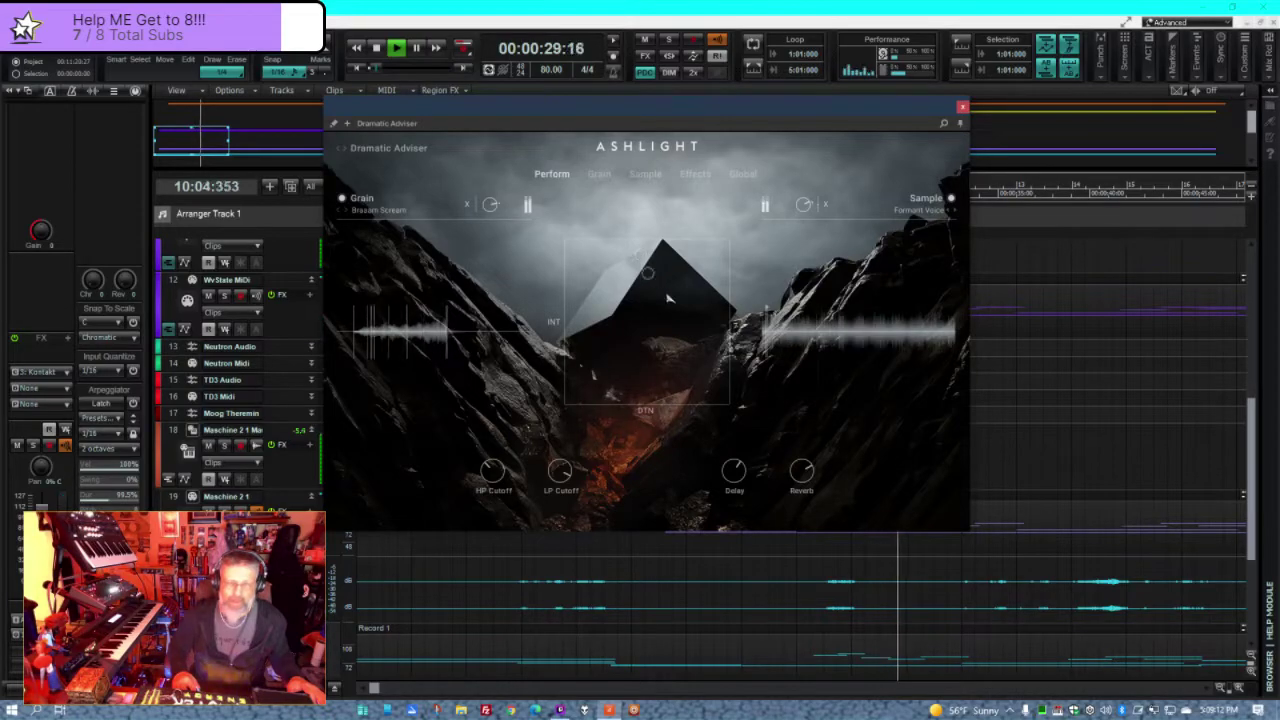
{"action": "key", "text": "space"}
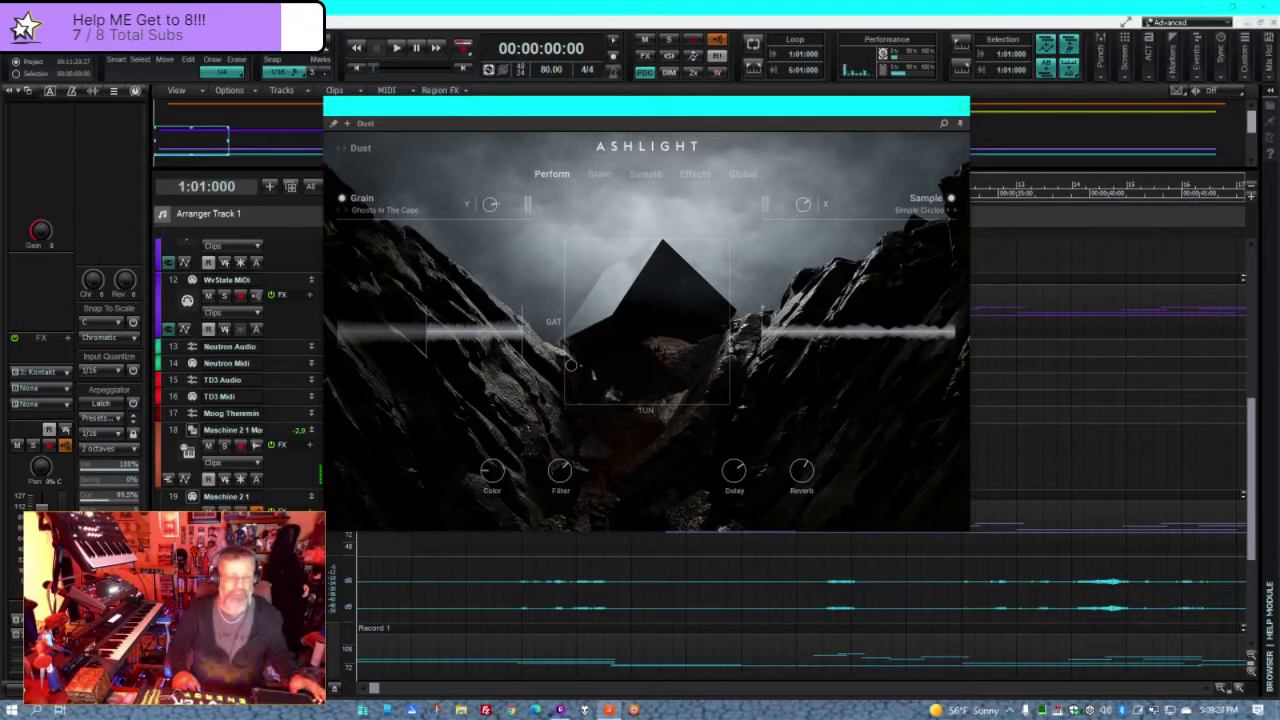
- Audition the Dust preset over the project, restarting playback from the beginning once
{"action": "key", "text": "space"}
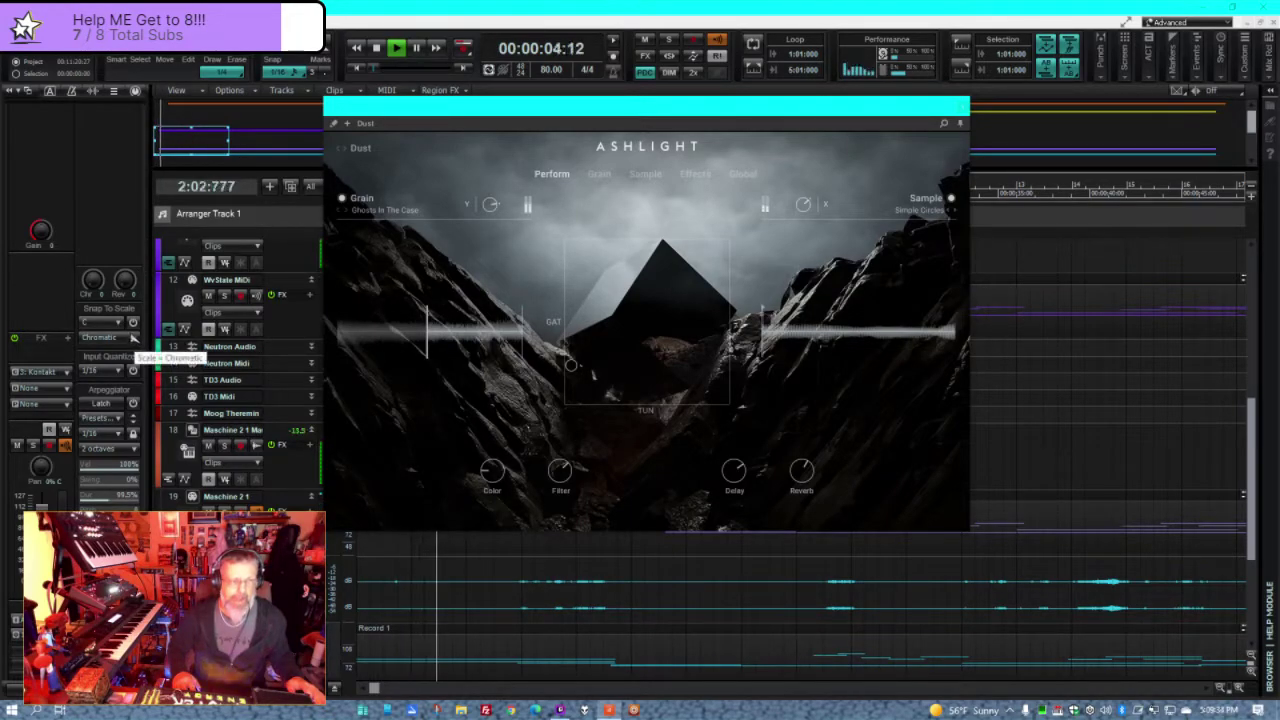
{"action": "key", "text": "space"}
{"action": "key", "text": "space"}
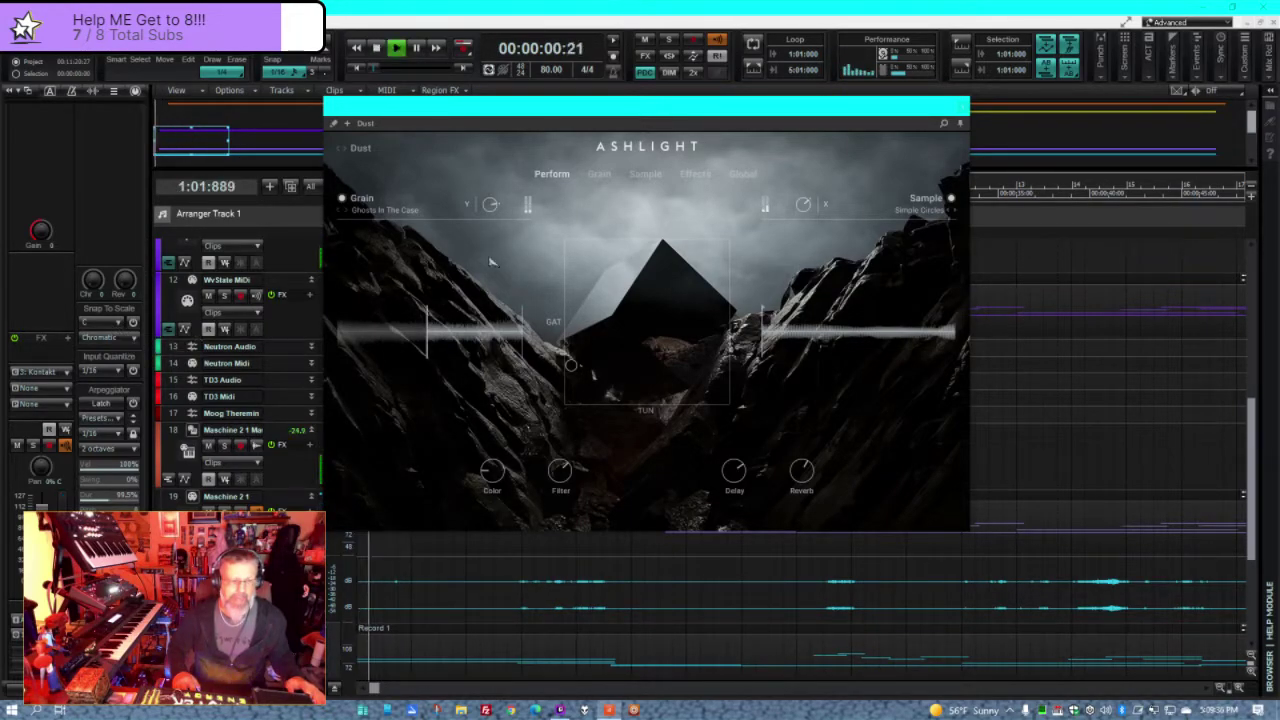
{"action": "key", "text": "space"}
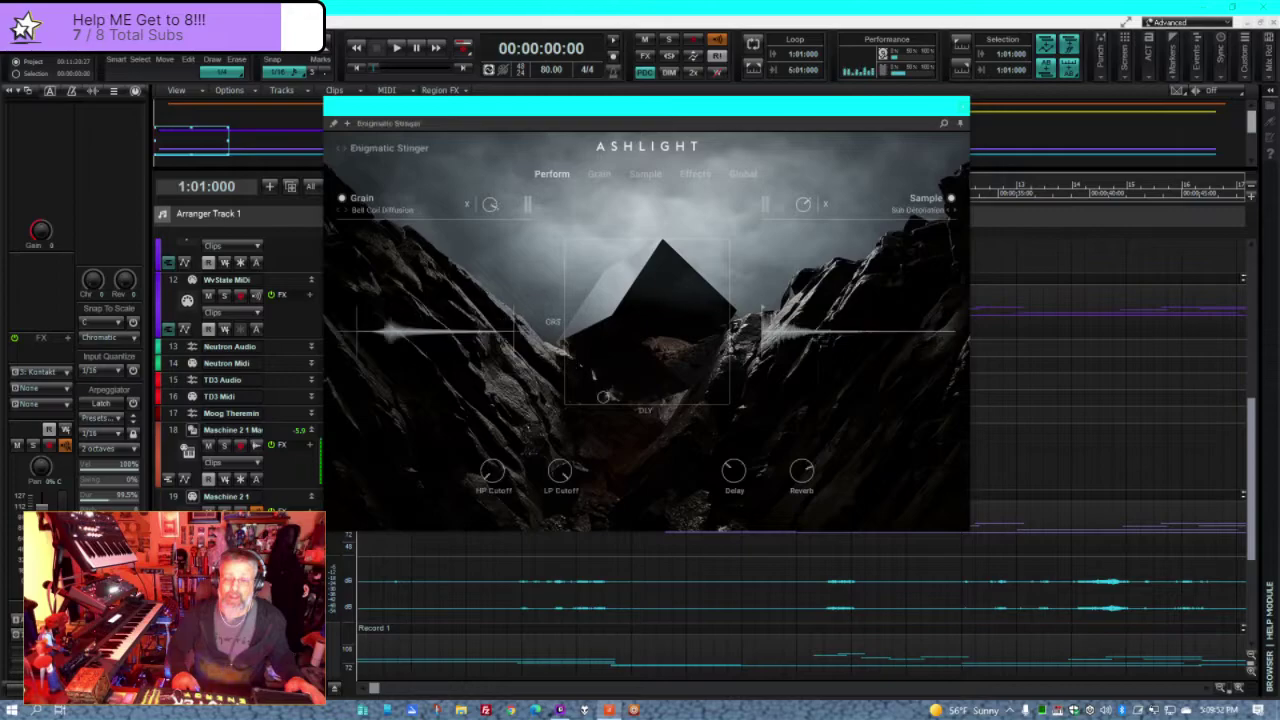
- Play the project from the beginning with the Enigmatic Stinger preset and reposition the Ashlight window
{"action": "key", "text": "space"}
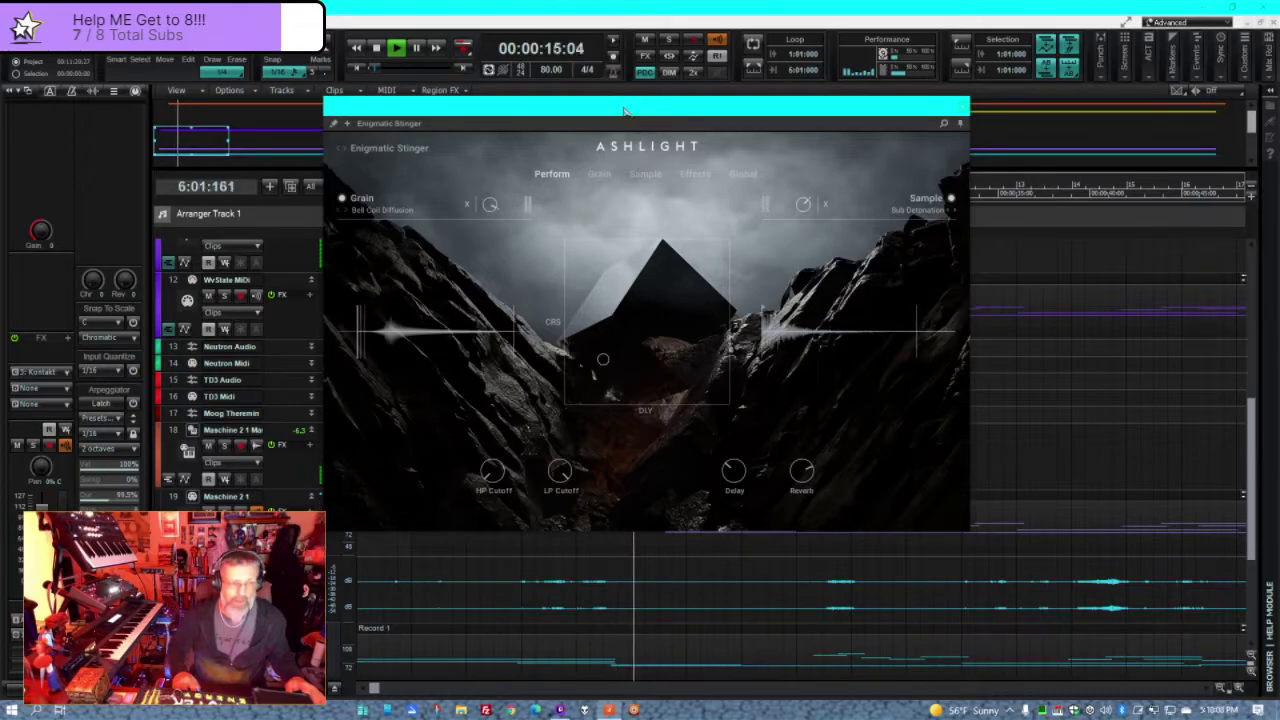
{"action": "left_click_drag", "start_coordinate": [630, 113], "coordinate": [894, 117]}
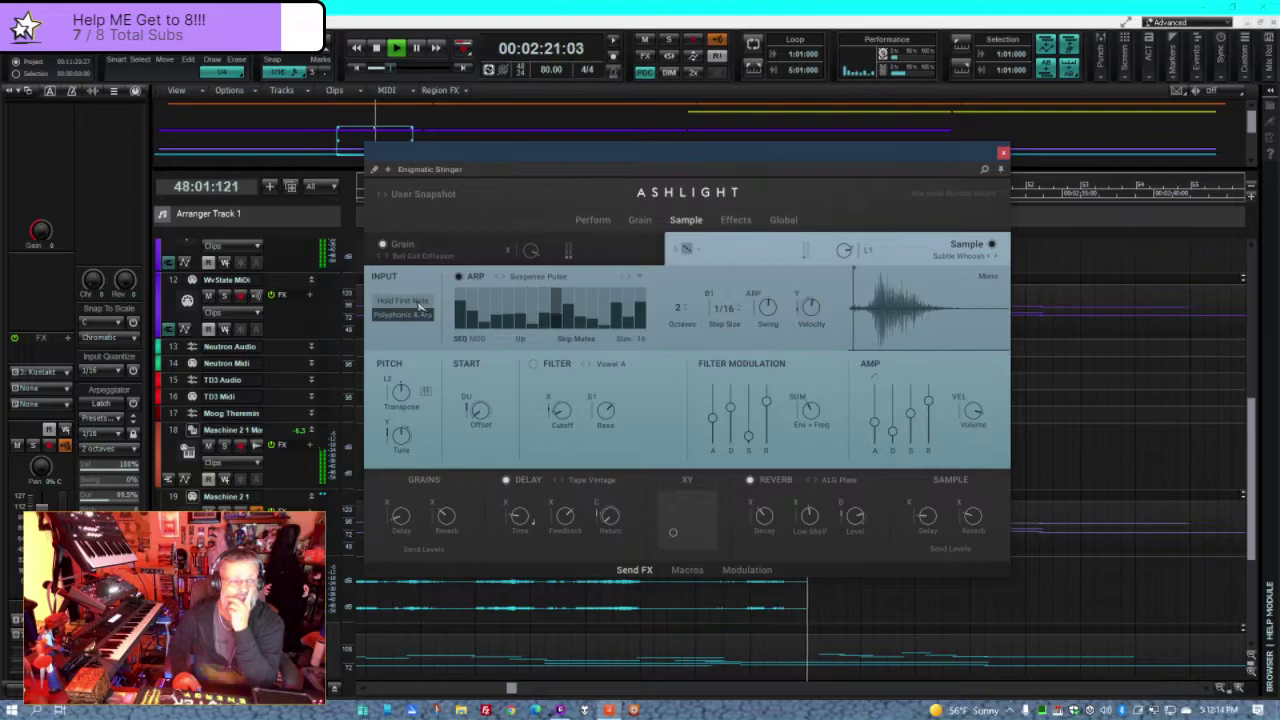
- Set the Sample layer's input mode to Hold First Note and adjust its start offset while the project plays
{"action": "left_click", "coordinate": [418, 301]}
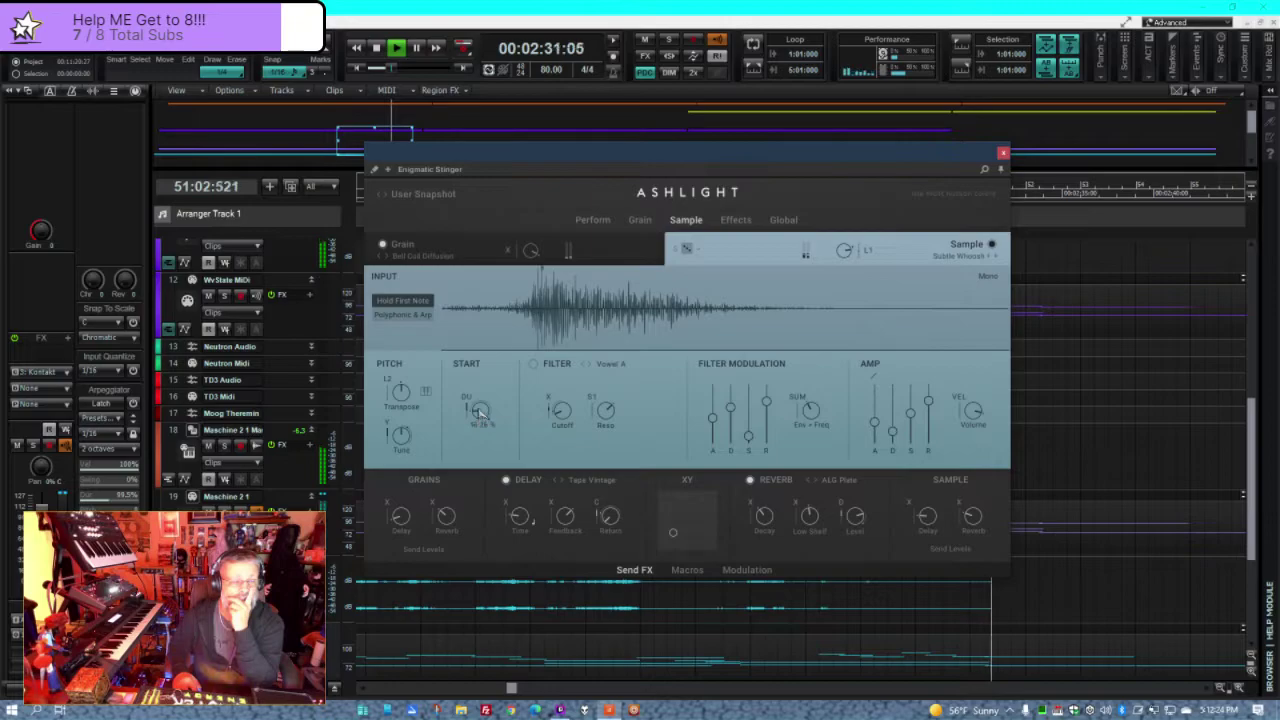
{"action": "left_click_drag", "start_coordinate": [478, 393], "coordinate": [478, 413]}
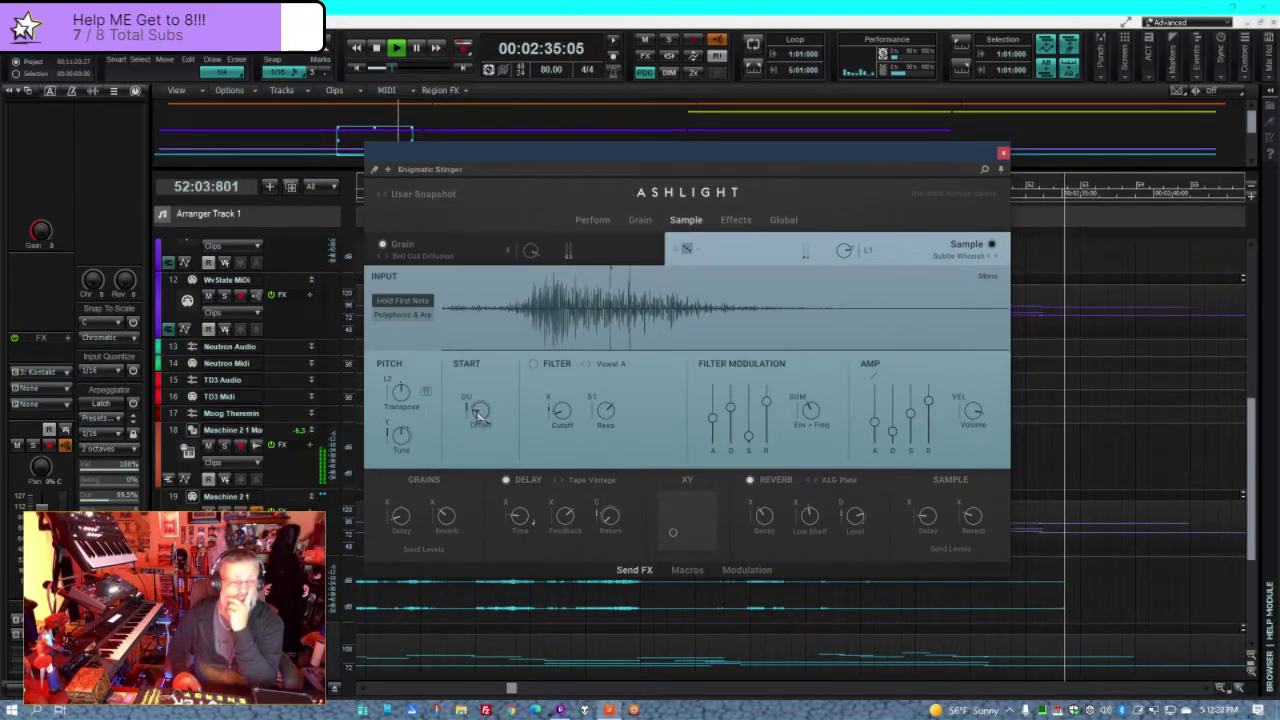
{"action": "mouse_move", "coordinate": [478, 413]}
{"action": "left_mouse_down"}
{"action": "mouse_move", "coordinate": [480, 445]}
{"action": "mouse_move", "coordinate": [486, 424]}
{"action": "left_mouse_up"}
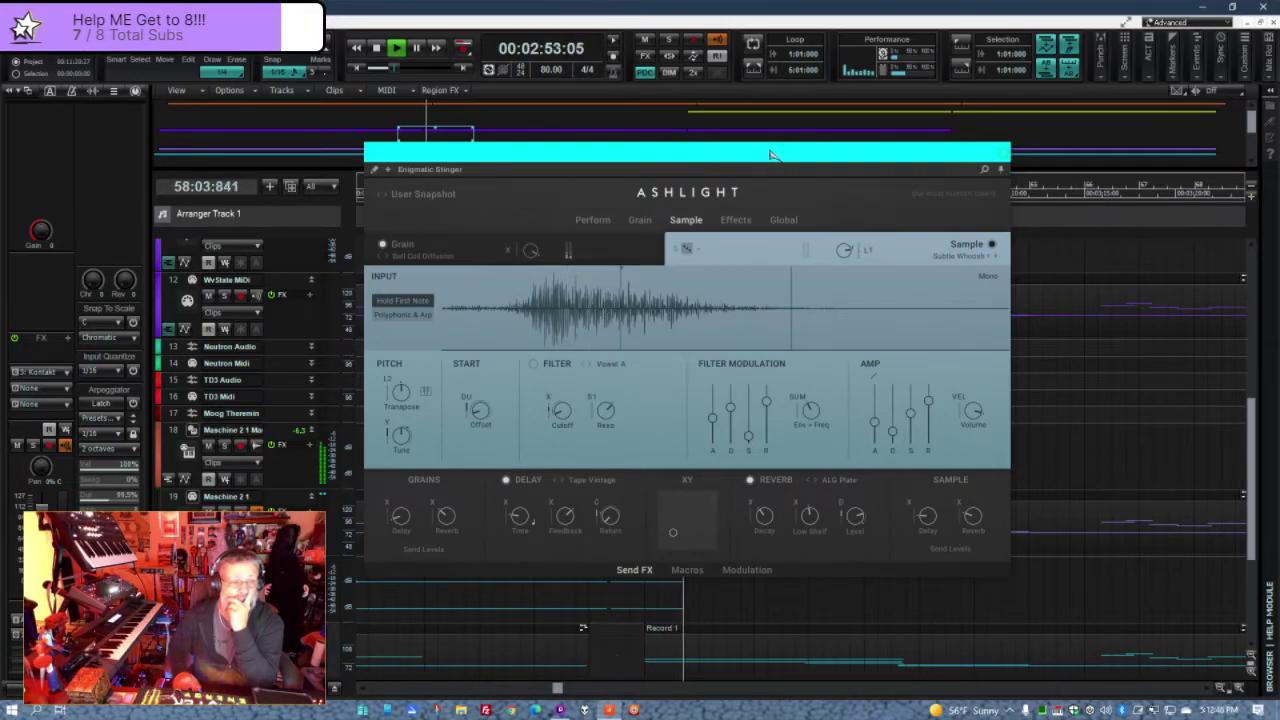
{"action": "left_click_drag", "start_coordinate": [891, 161], "coordinate": [832, 248]}
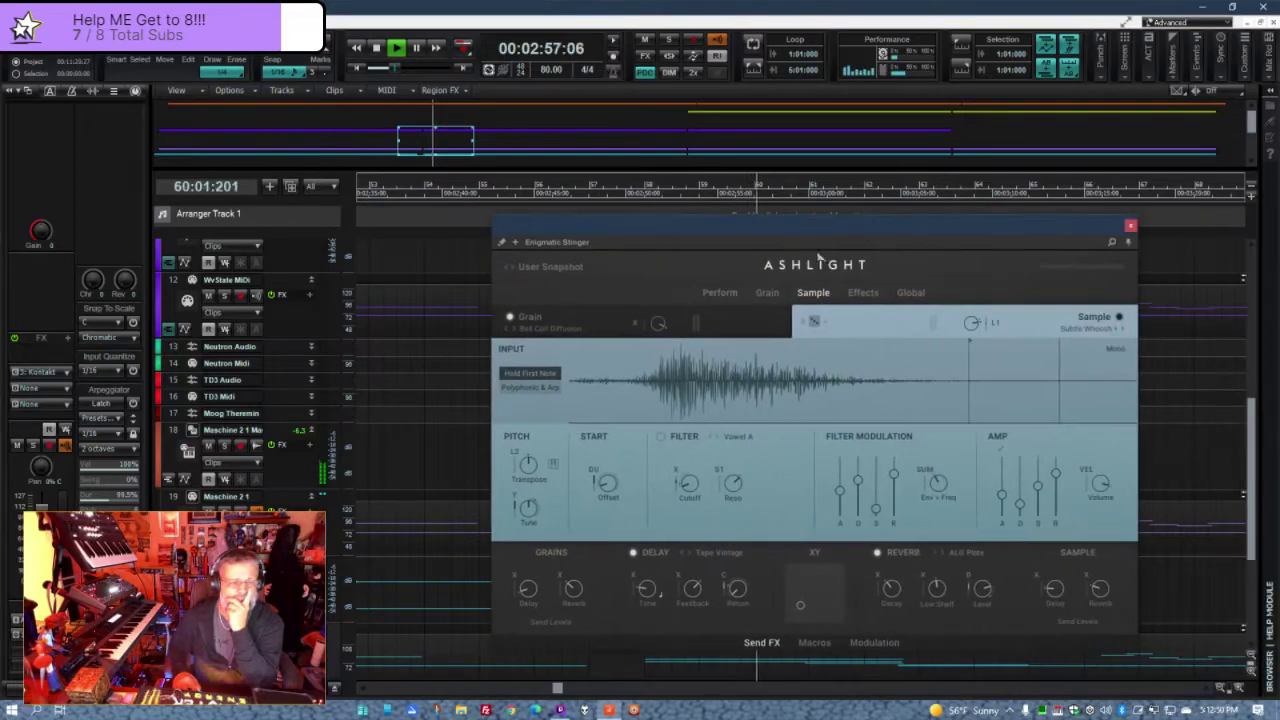
- Return to Ashlight's Perform page, stop playback and load the Entrance Exit preset
{"action": "left_click", "coordinate": [739, 291]}
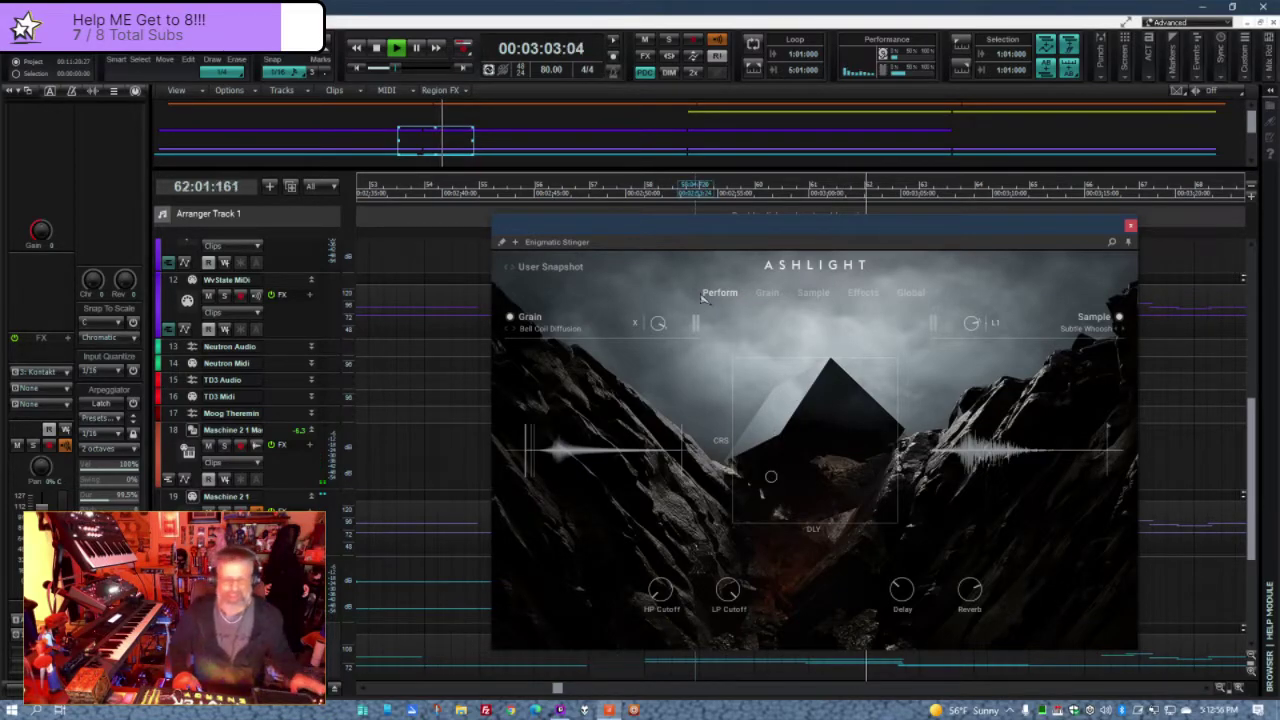
{"action": "key", "text": "space"}
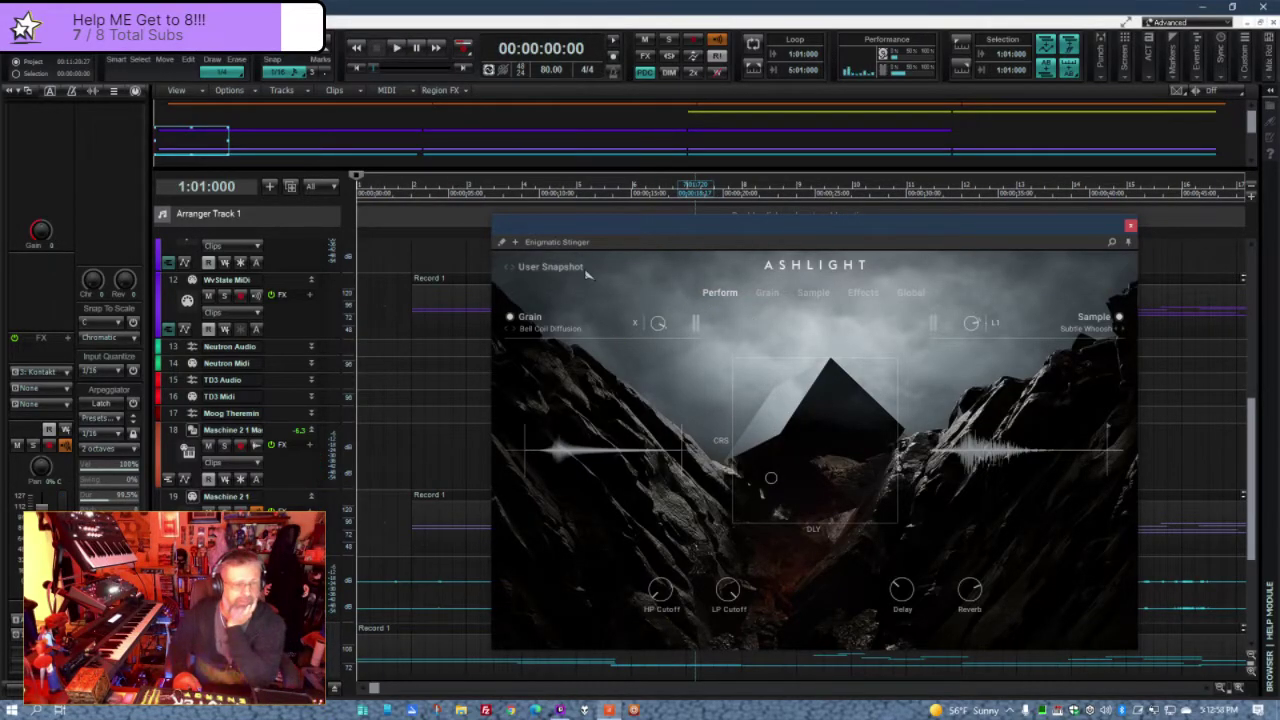
{"action": "left_click", "coordinate": [550, 266]}
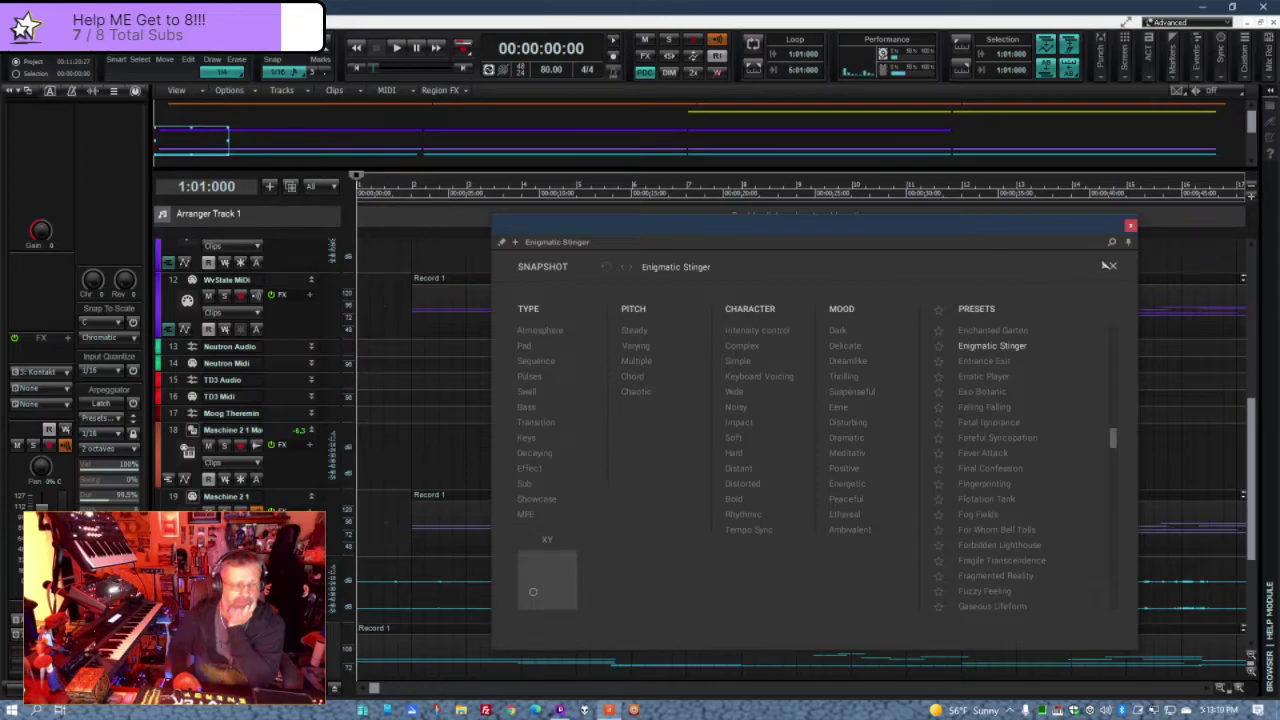
{"action": "left_click", "coordinate": [1113, 267]}
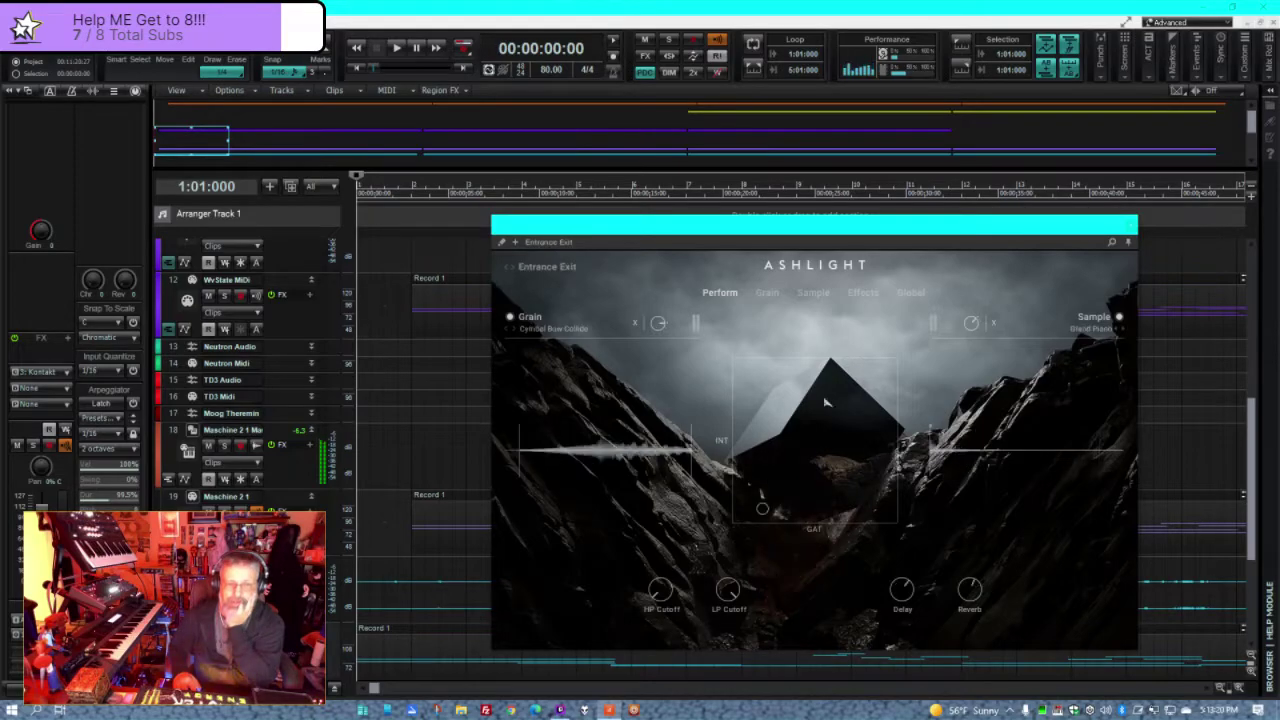
- Audition Entrance Exit over the project from the beginning with the XY position moved toward higher GAT, repositioning the Ashlight window
{"action": "key", "text": "space"}
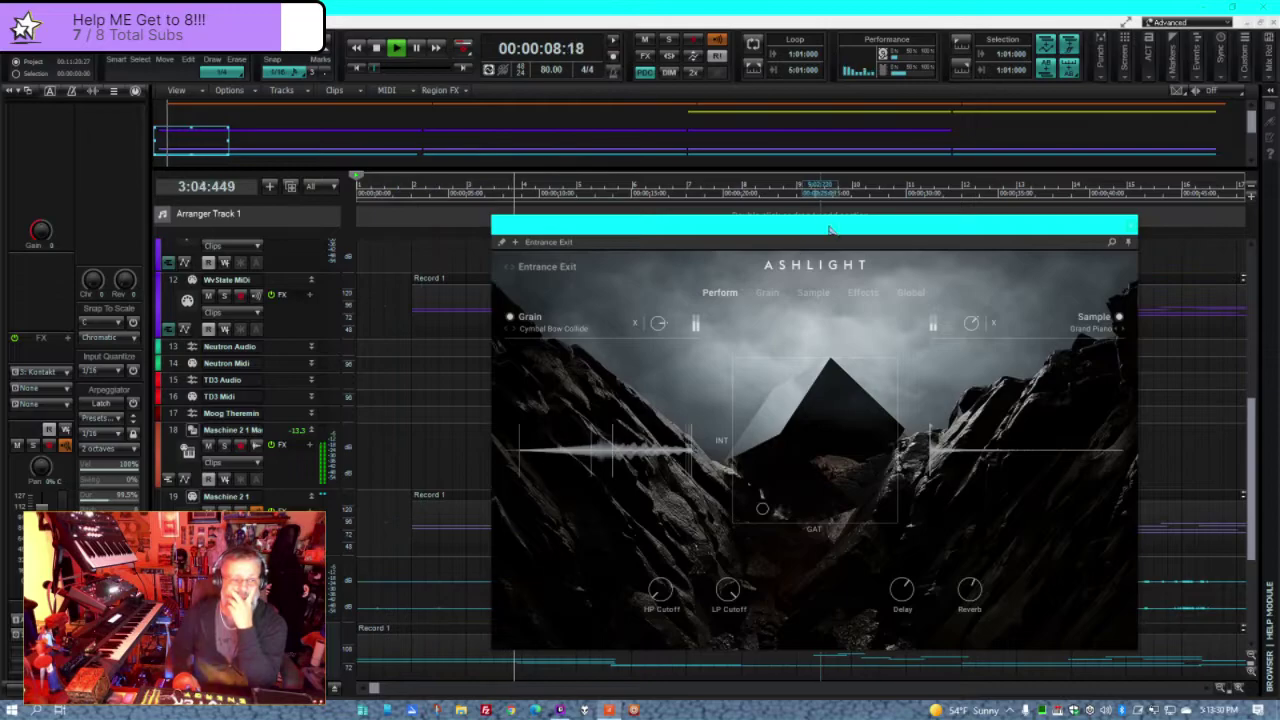
{"action": "left_click_drag", "start_coordinate": [830, 227], "coordinate": [1033, 117]}
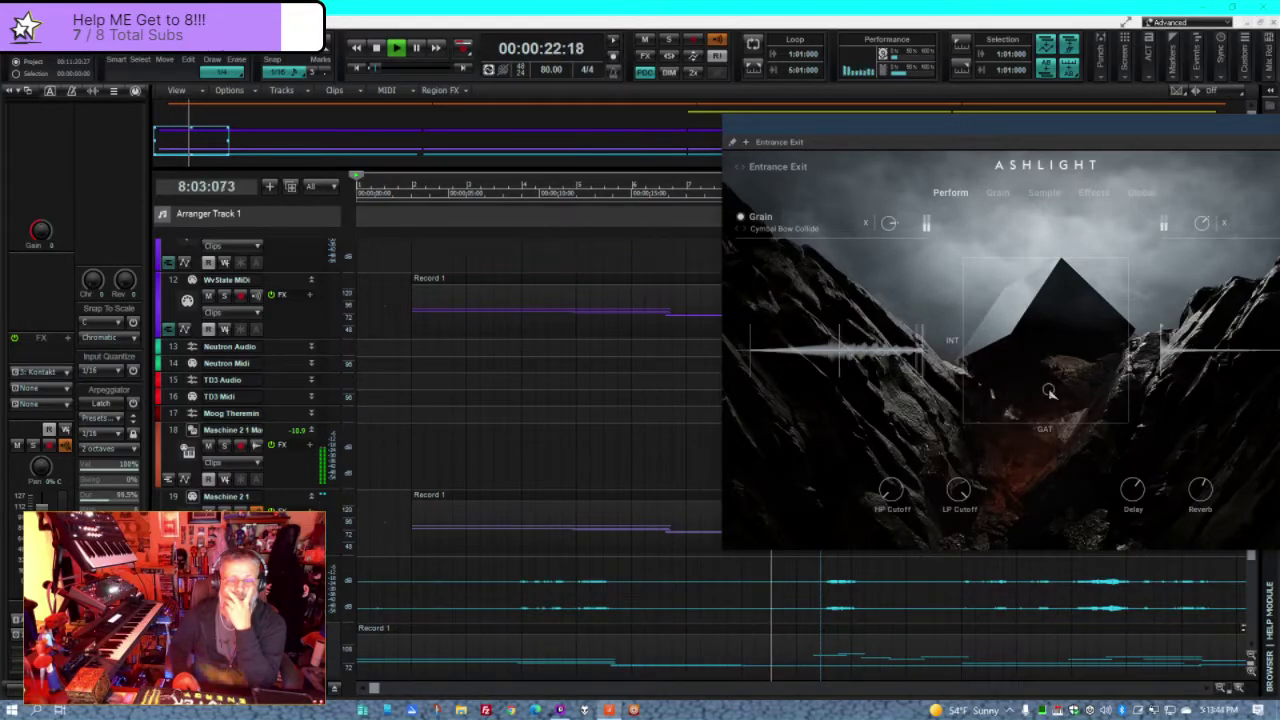
{"action": "left_click_drag", "start_coordinate": [1068, 130], "coordinate": [750, 207]}
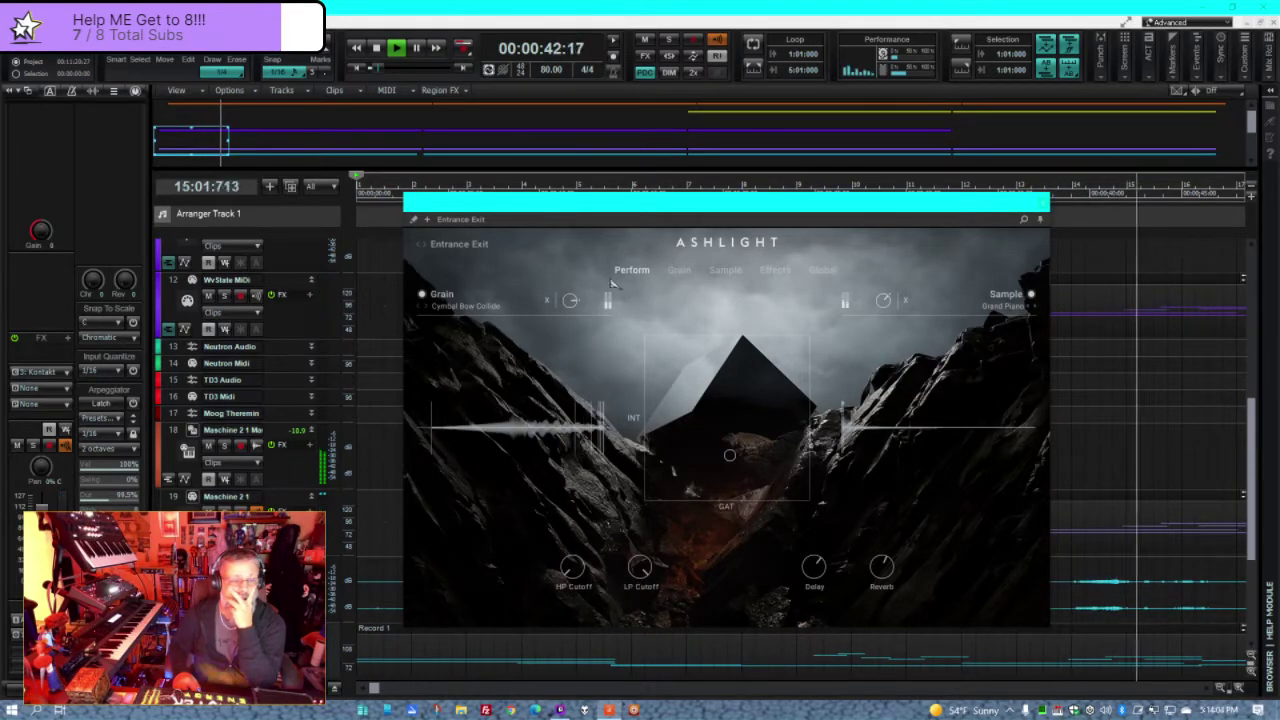
- Fill in the empty steps of the Sample layer's eight-step arpeggiator pattern while the project plays
{"action": "left_click", "coordinate": [766, 271]}
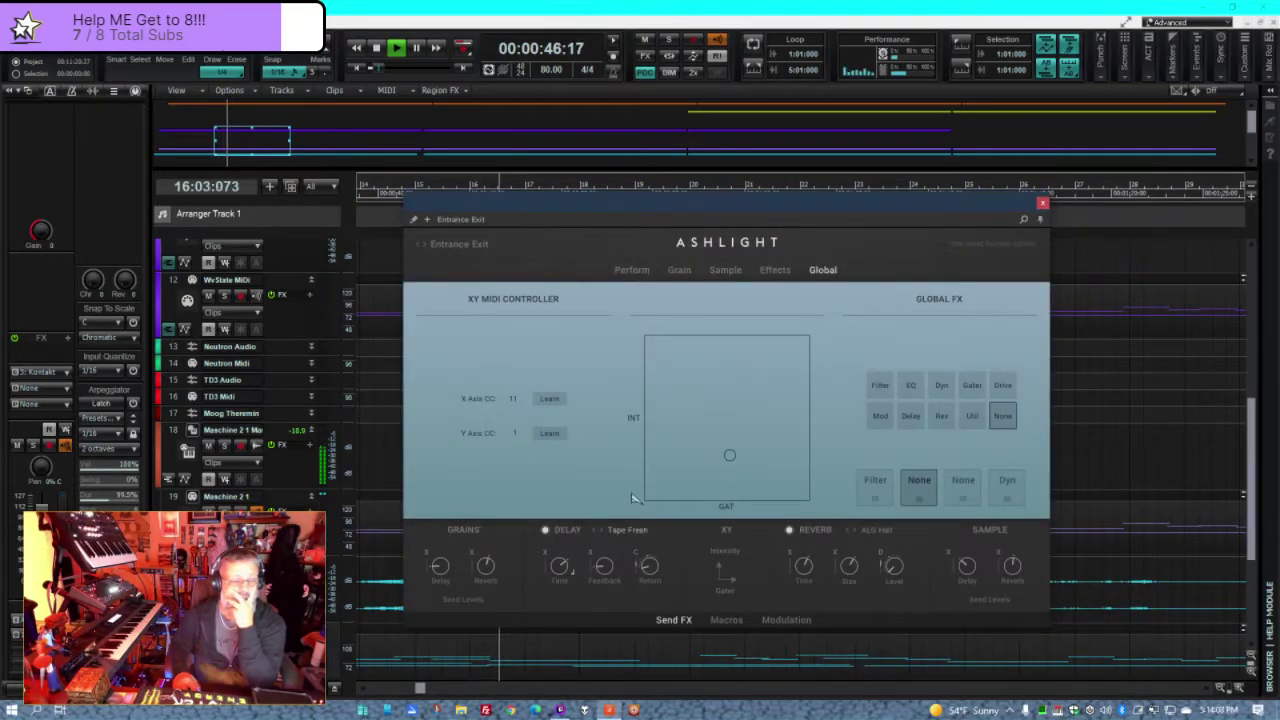
{"action": "left_click", "coordinate": [757, 272]}
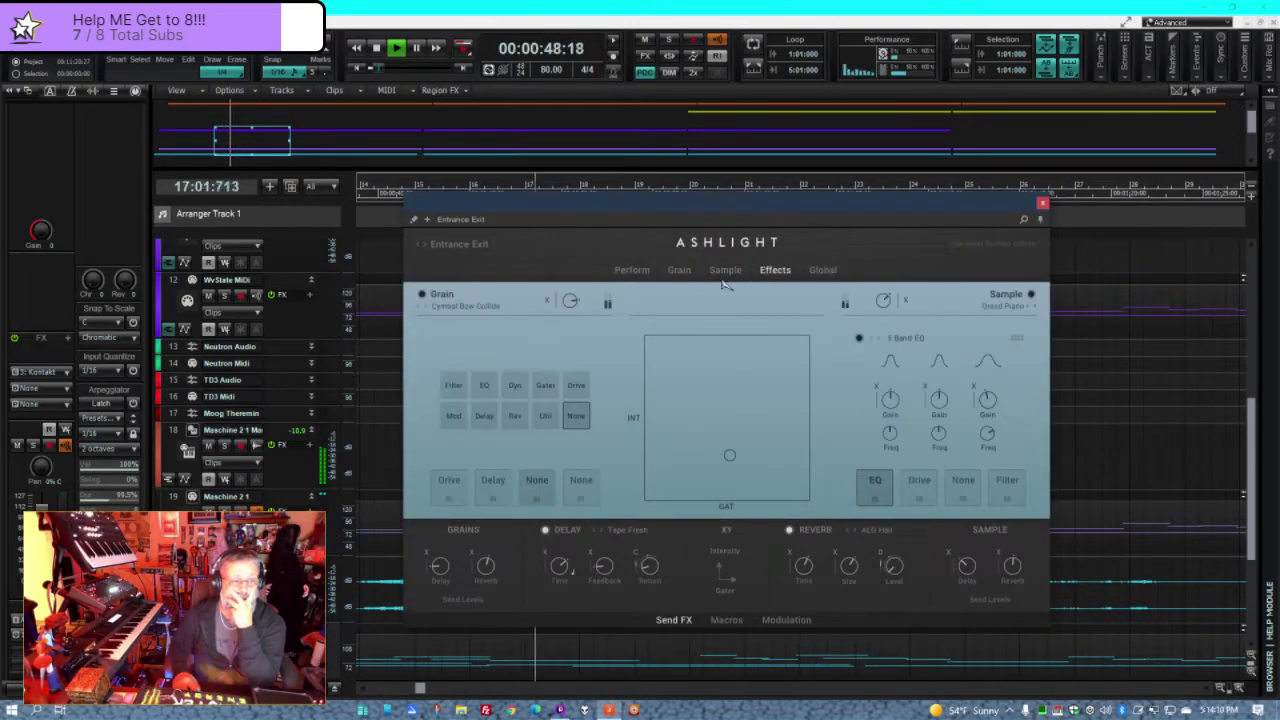
{"action": "left_click", "coordinate": [725, 271]}
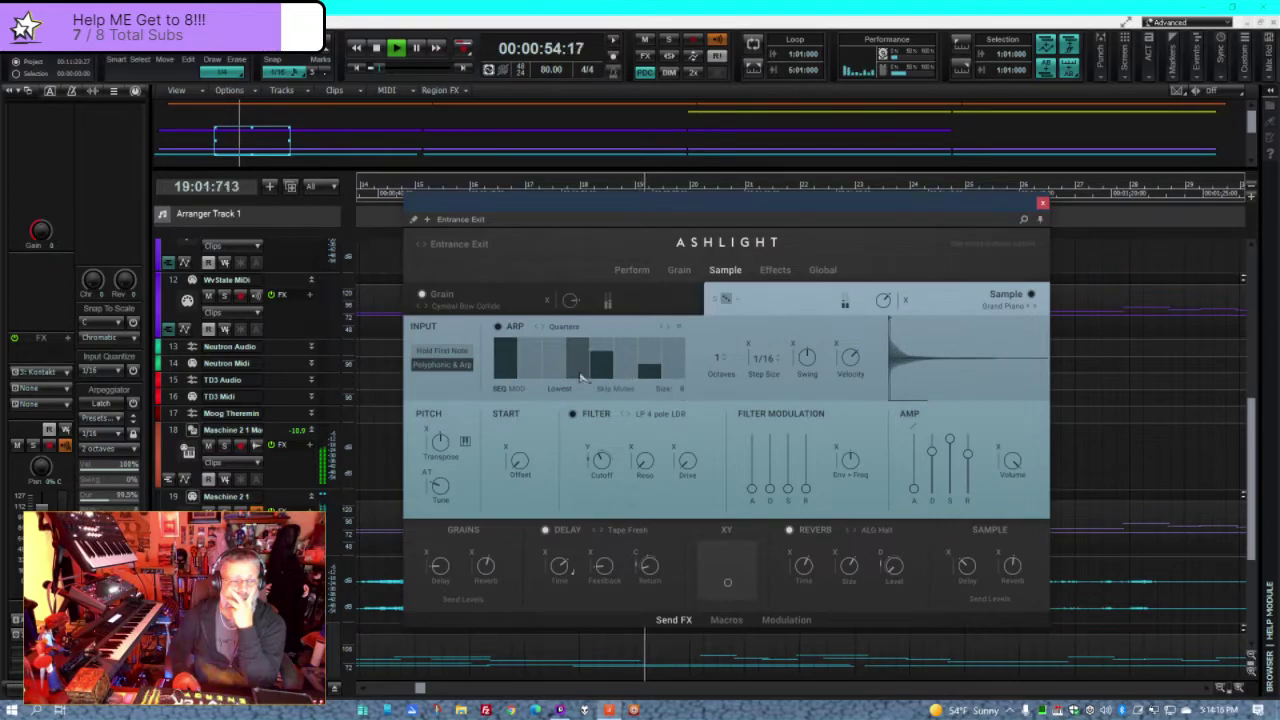
{"action": "left_click", "coordinate": [550, 370]}
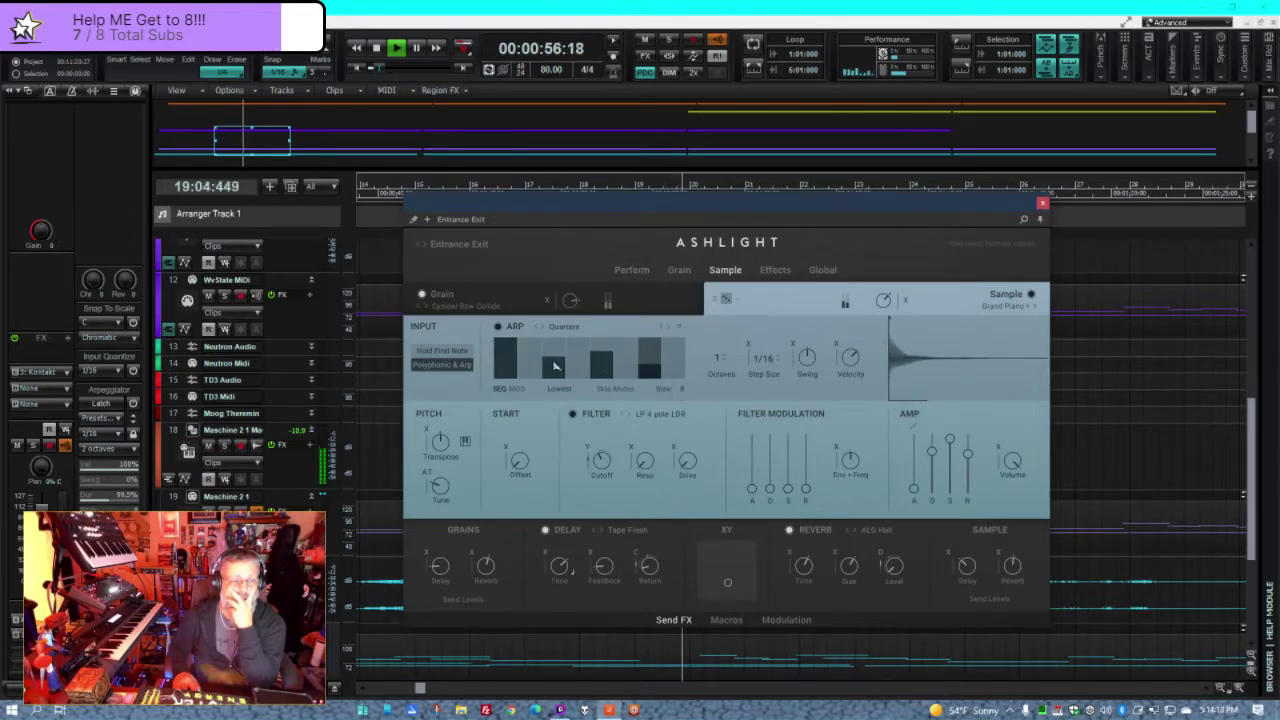
{"action": "left_click", "coordinate": [528, 372]}
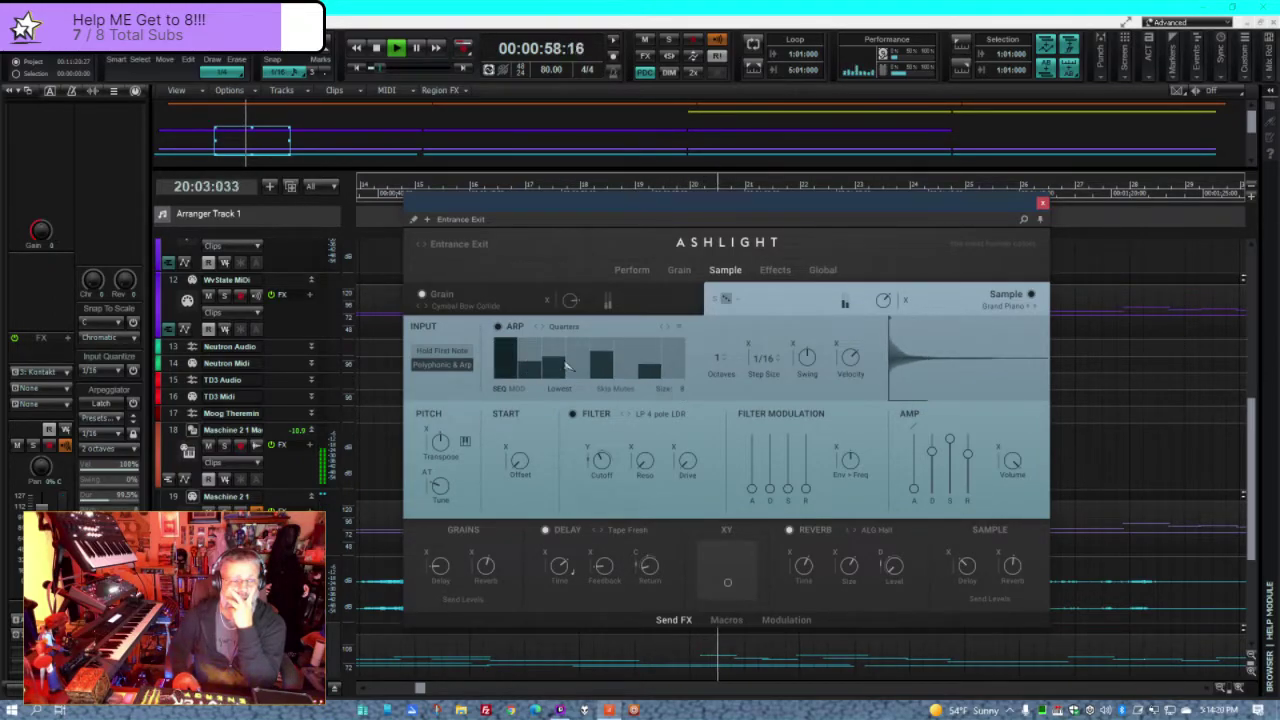
{"action": "left_click", "coordinate": [626, 374]}
{"action": "left_click", "coordinate": [668, 356]}
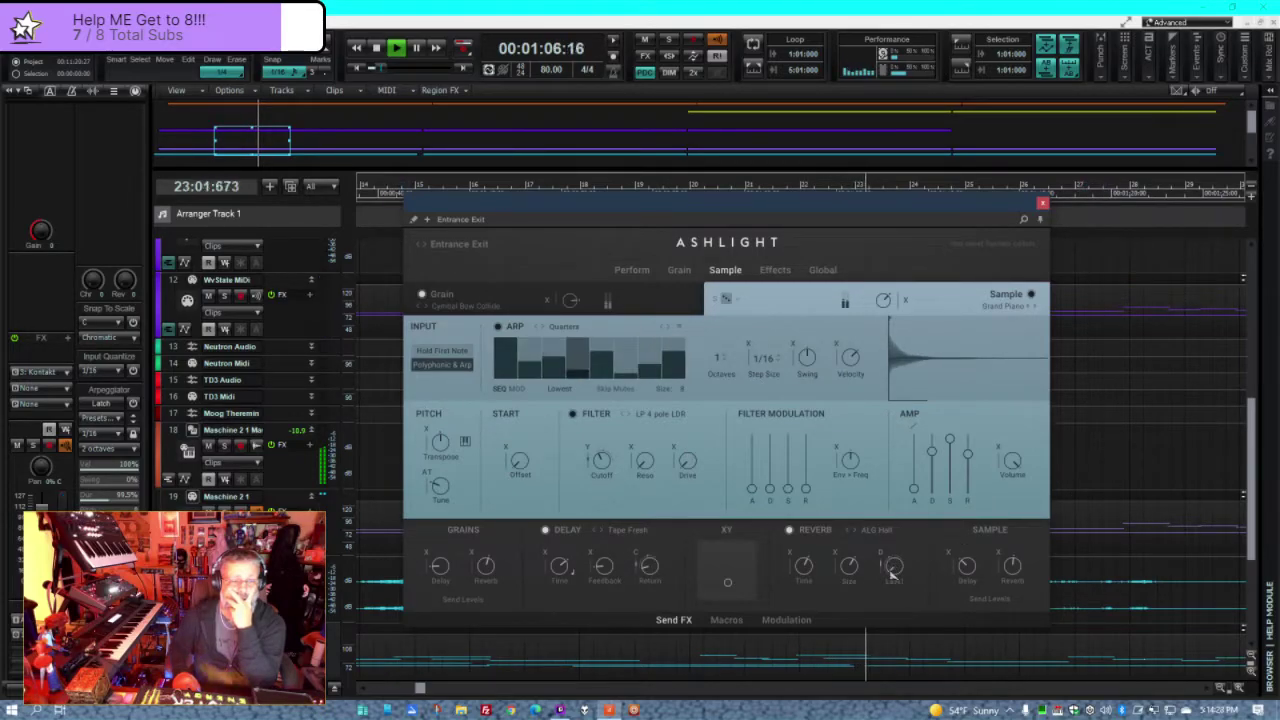
- Raise the Sample layer's filter modulation decay, sustain and release, and return to the Perform page
{"action": "mouse_move", "coordinate": [893, 567]}
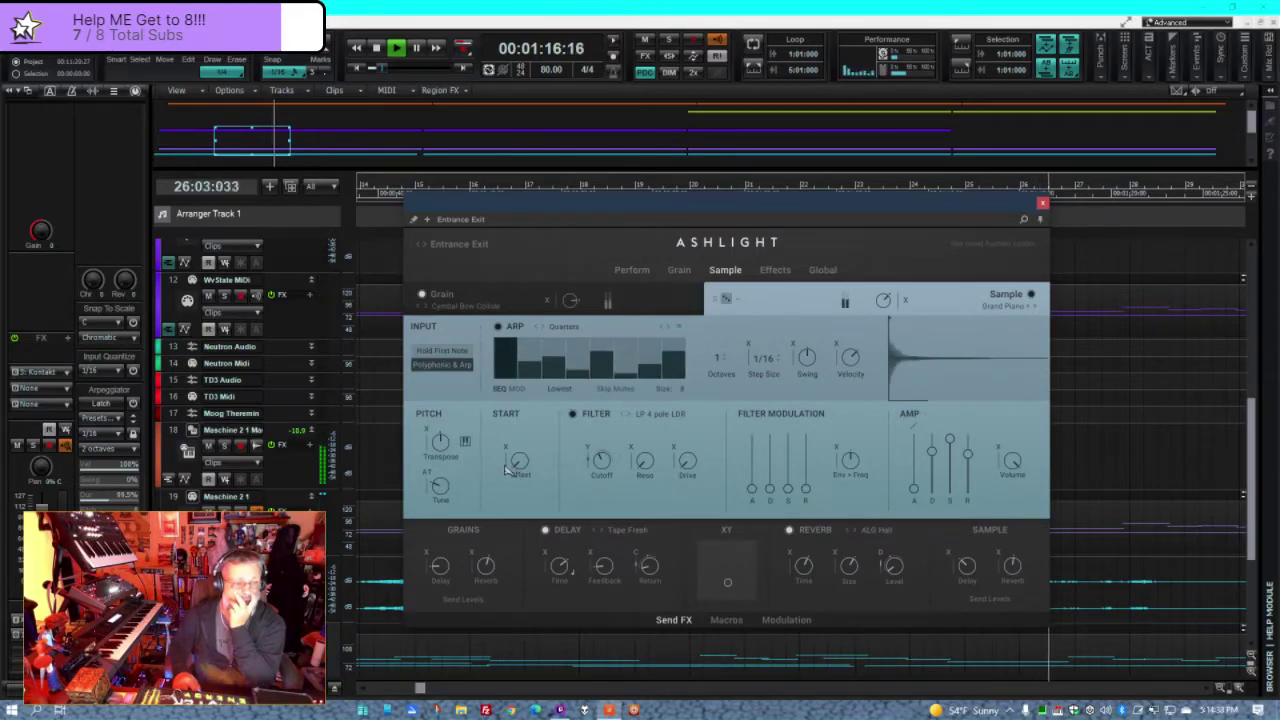
{"action": "mouse_move", "coordinate": [520, 450]}
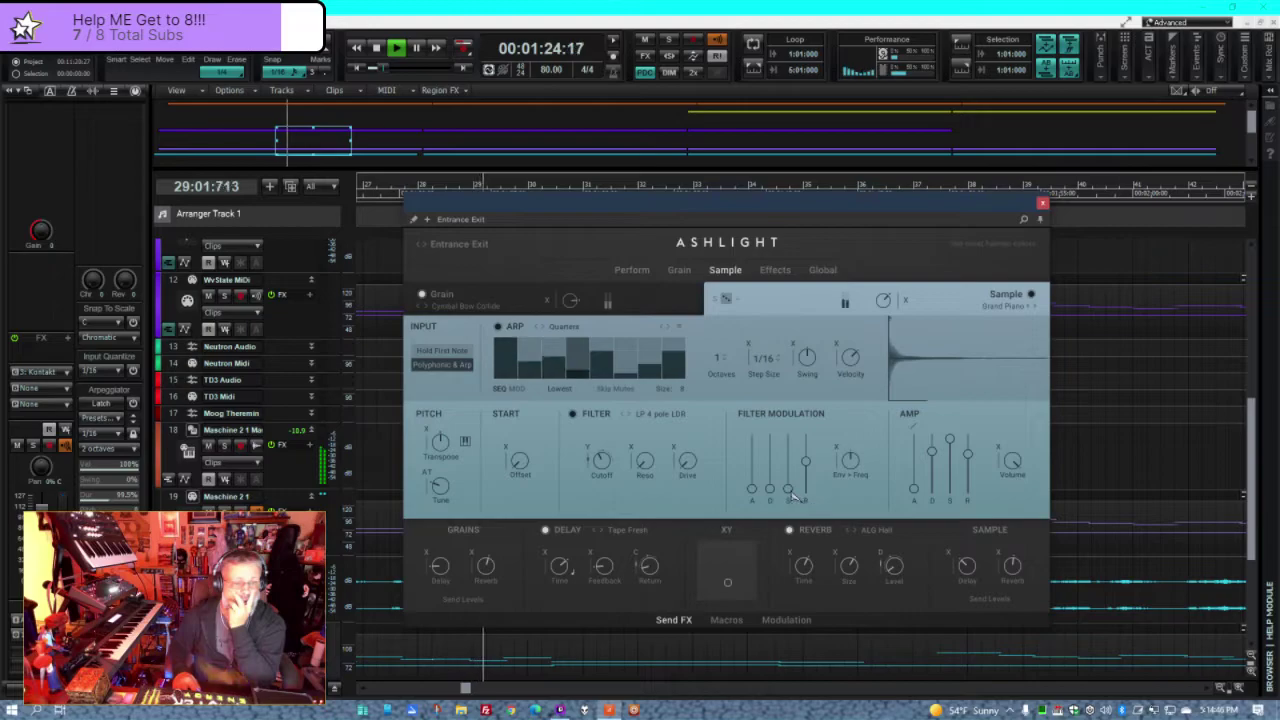
{"action": "mouse_move", "coordinate": [808, 460]}
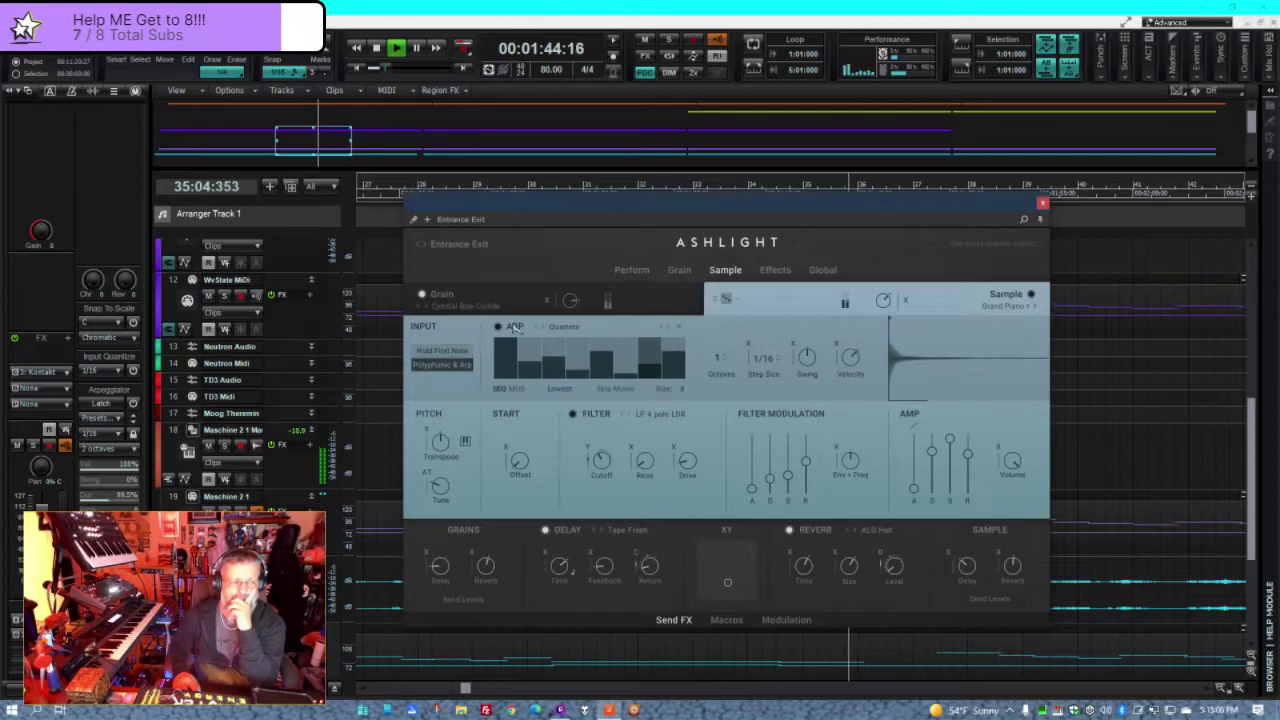
{"action": "left_click", "coordinate": [631, 270]}
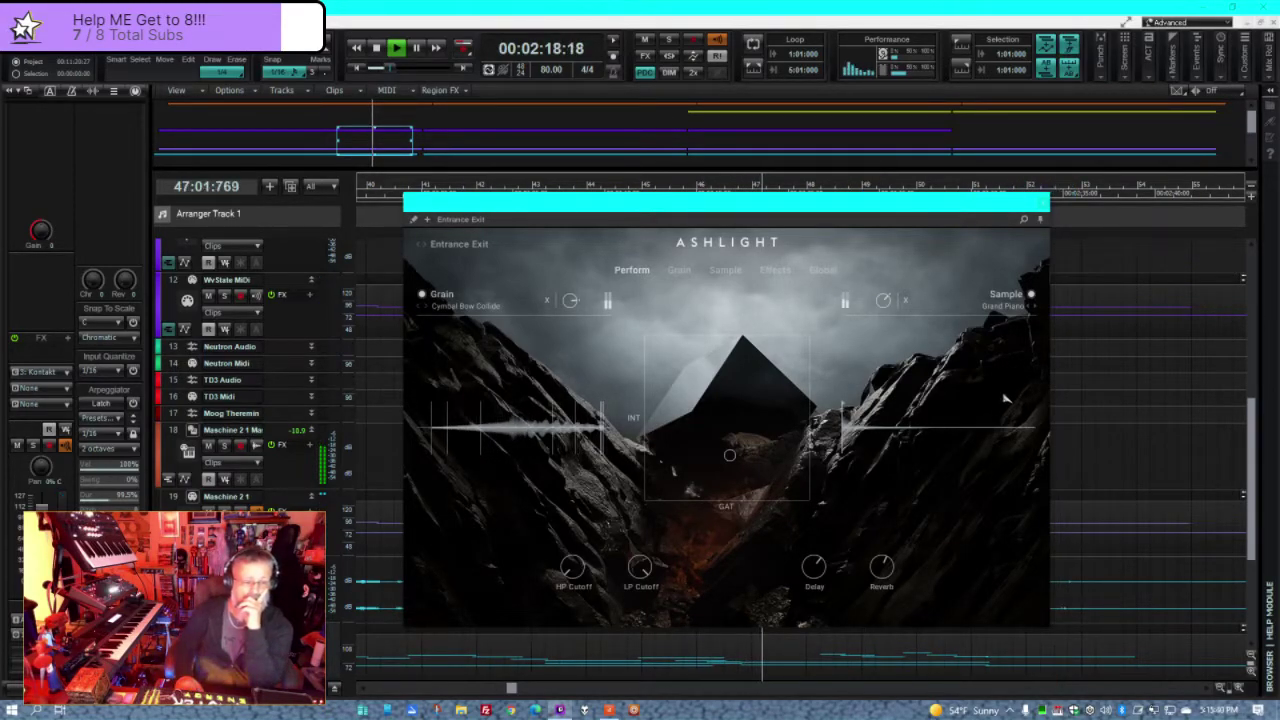
- Move the Ashlight window off the arrangement and turn on waveform preview for Maschine track 18
{"action": "scroll", "coordinate": [1040, 532], "scroll_direction": "down", "scroll_amount": 2}
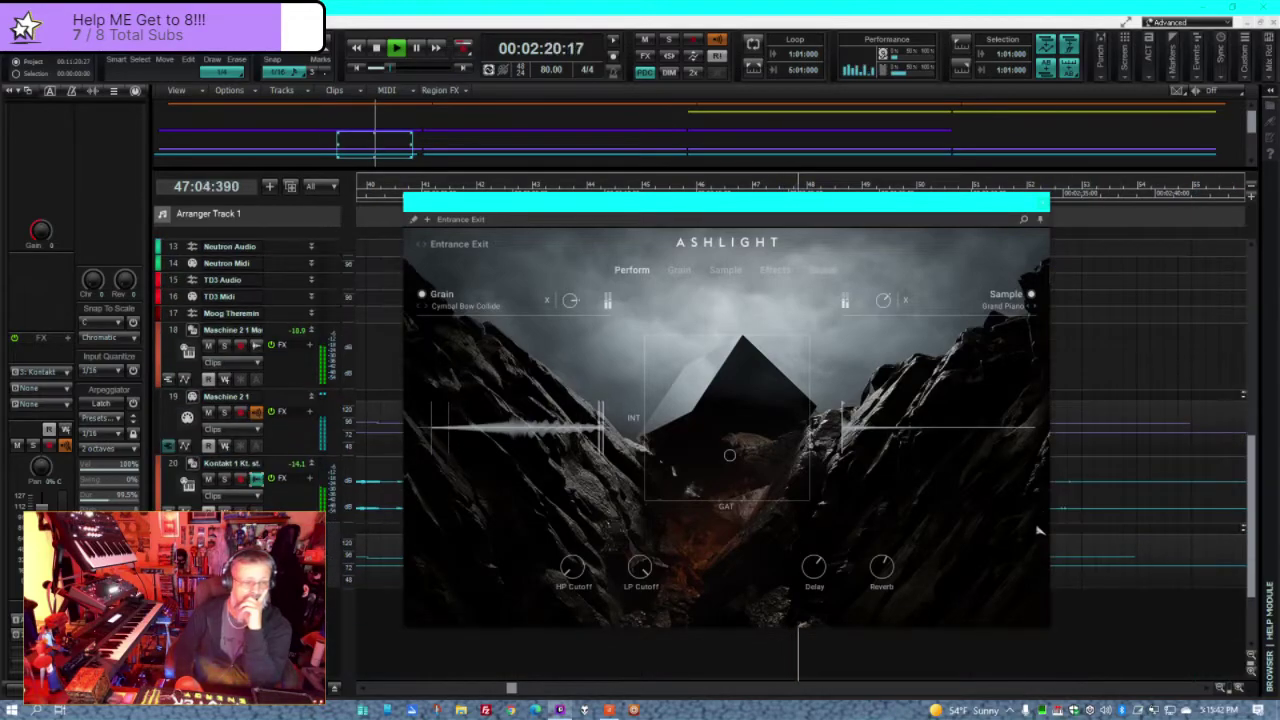
{"action": "left_click_drag", "start_coordinate": [753, 208], "coordinate": [1279, 207]}
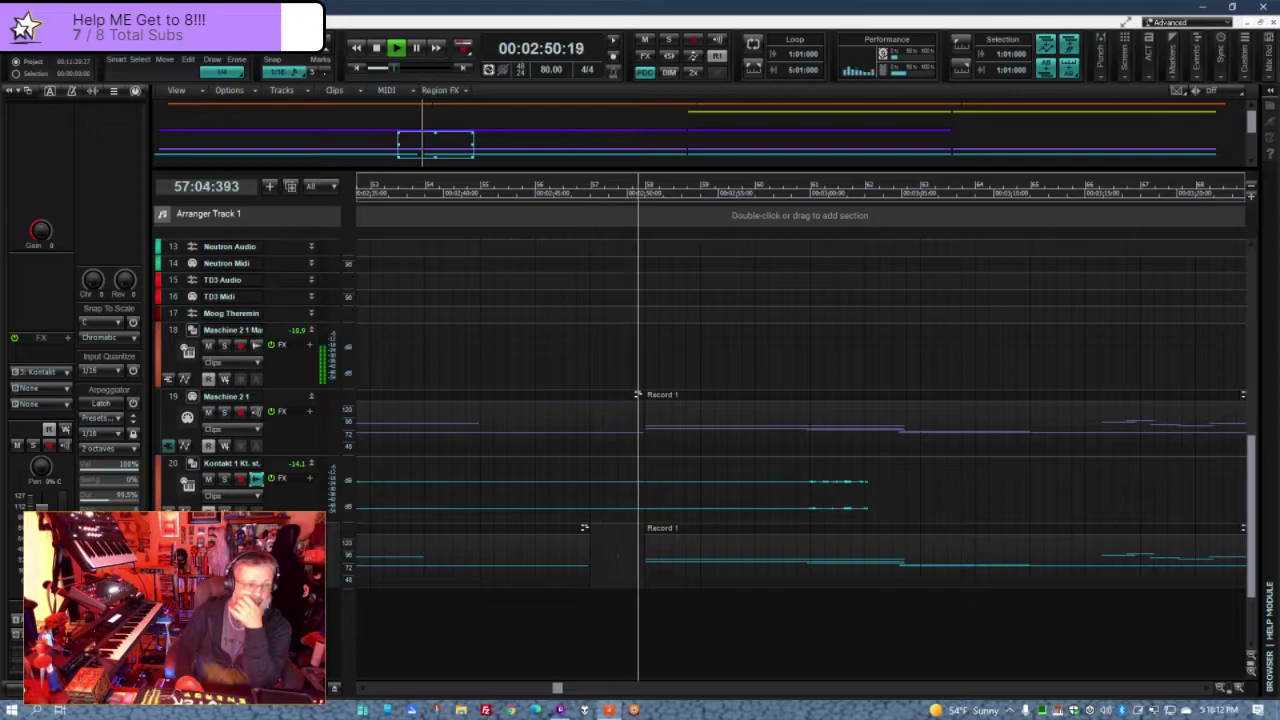
{"action": "left_click", "coordinate": [257, 346]}
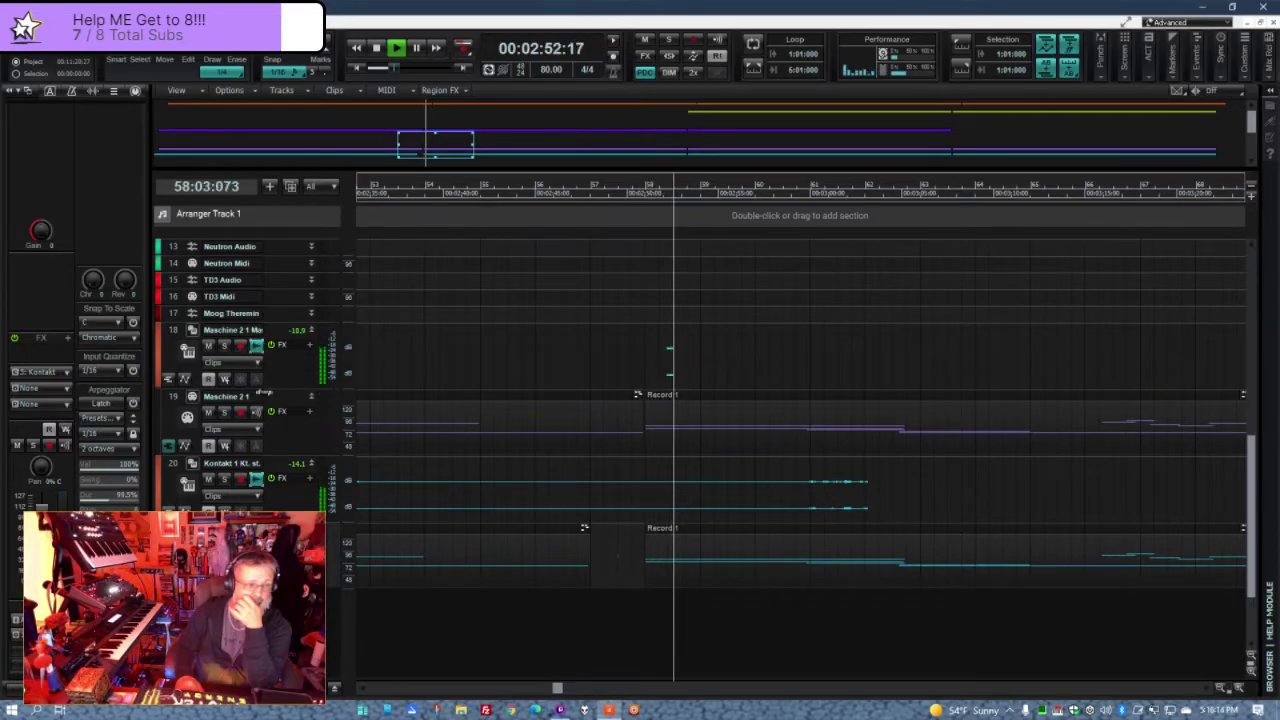
{"action": "scroll", "coordinate": [266, 400], "scroll_direction": "up", "scroll_amount": 4}
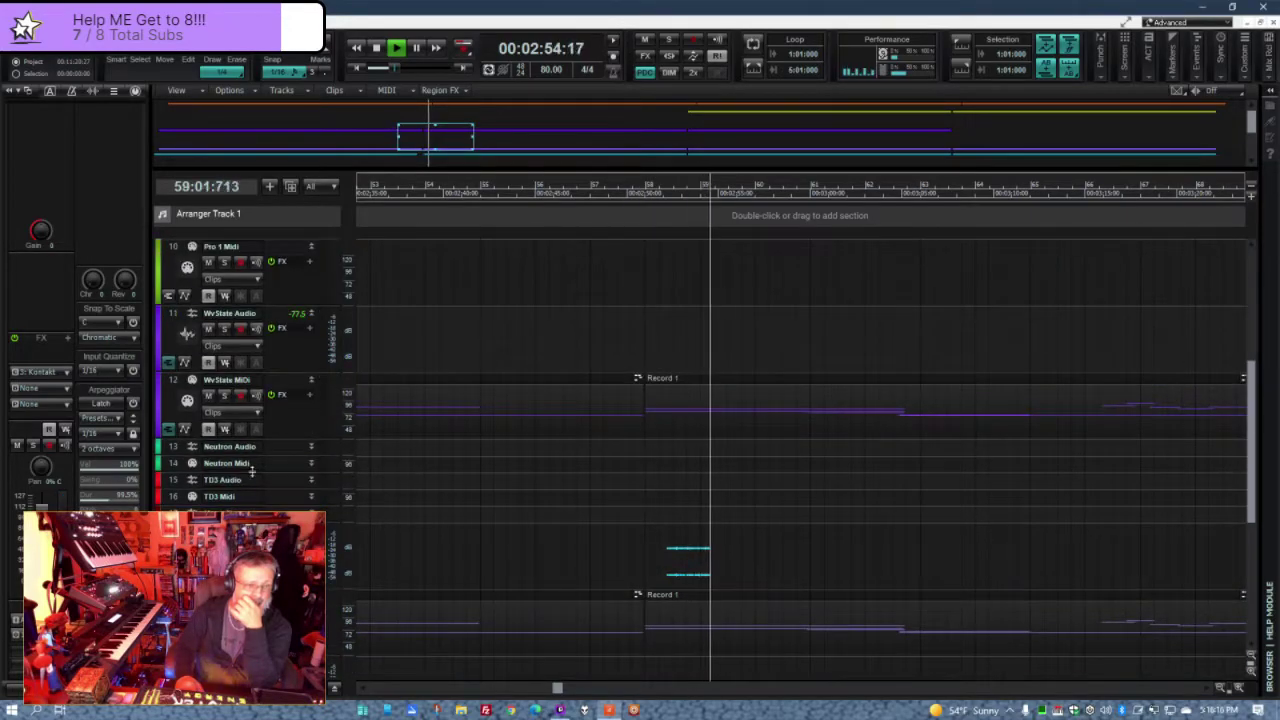
{"action": "scroll", "coordinate": [270, 440], "scroll_direction": "down", "scroll_amount": 4}
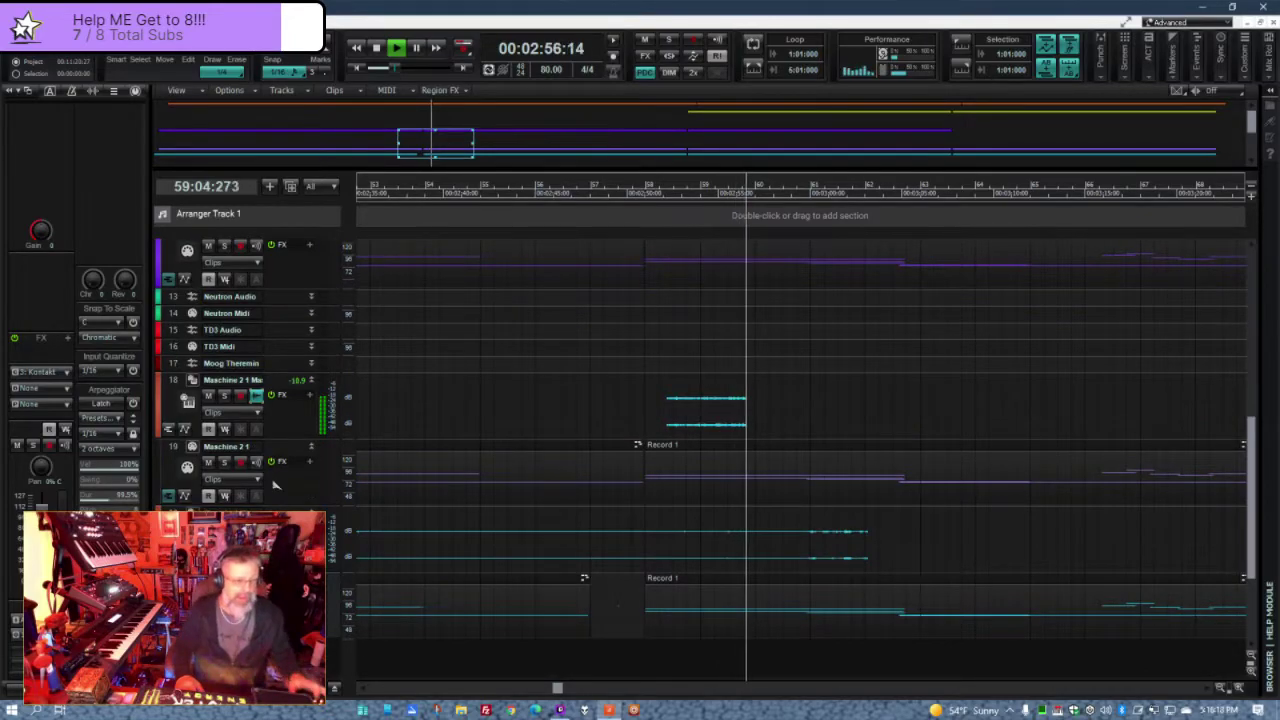
- Select the Maschine 2 1 MIDI track 19 and audition the Gaseous Lifeform preset over the project from the beginning
{"action": "key", "text": "space"}
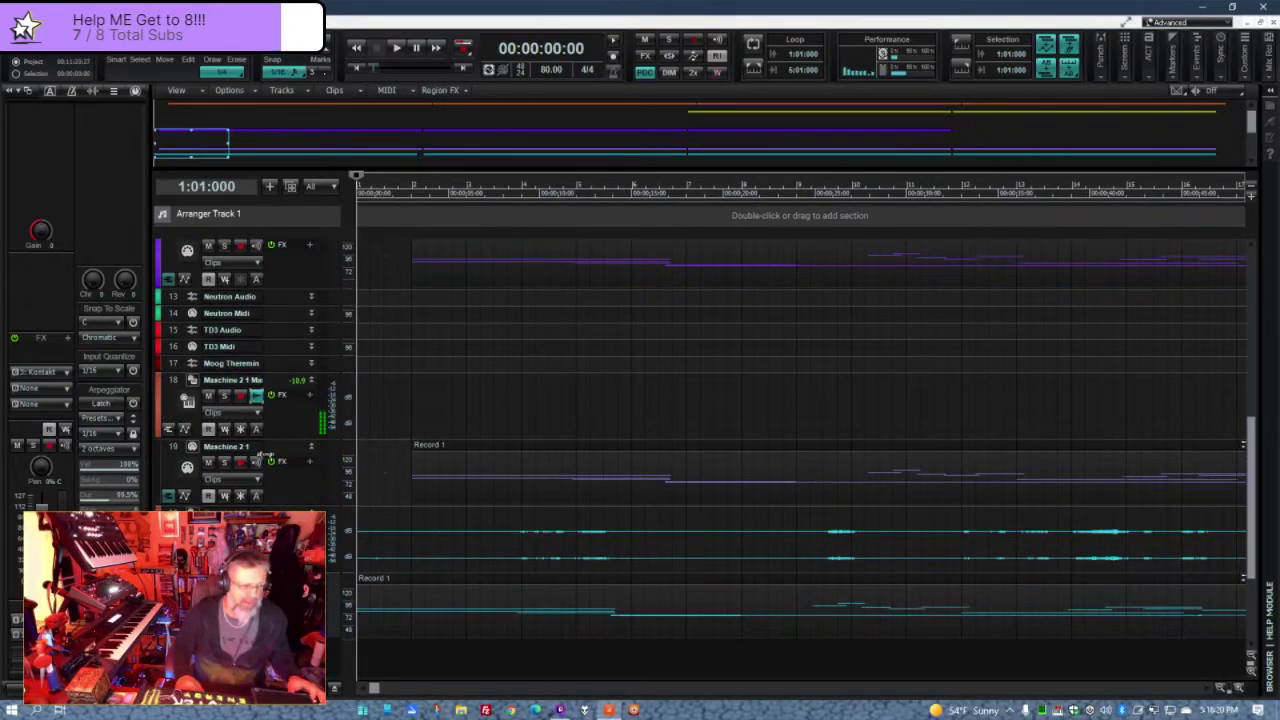
{"action": "left_click", "coordinate": [270, 445]}
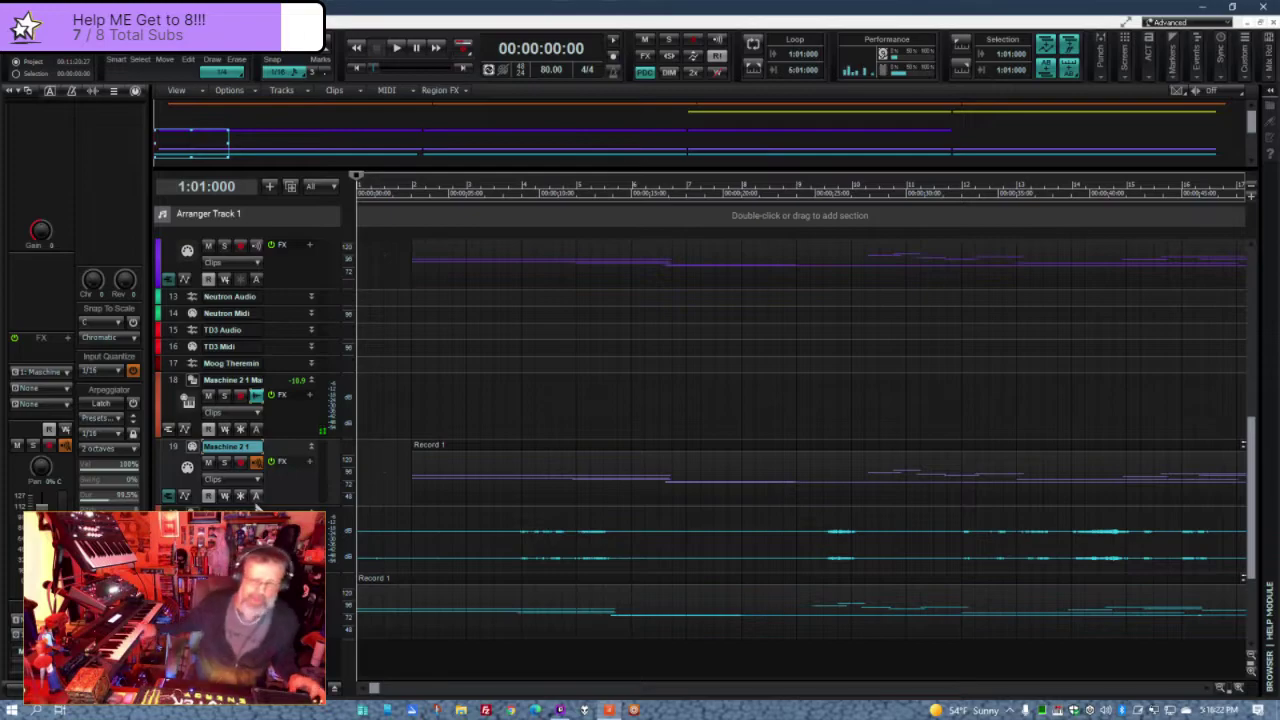
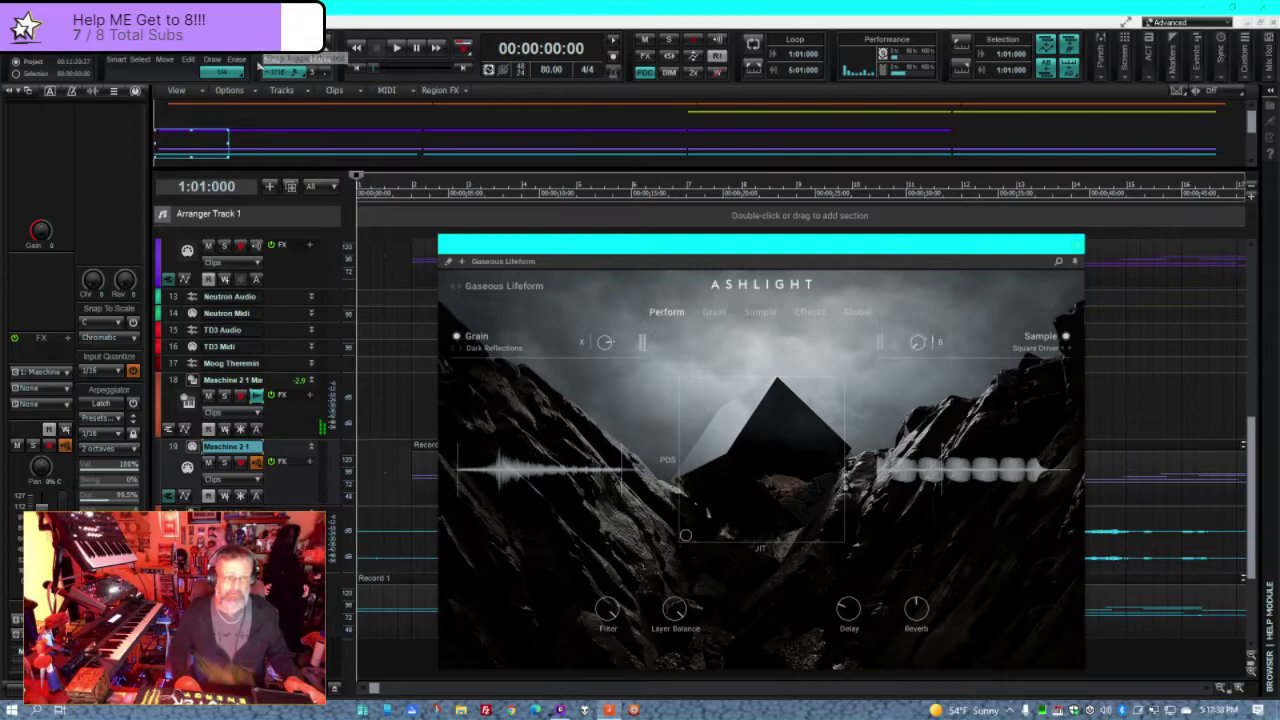
{"action": "key", "text": "space"}
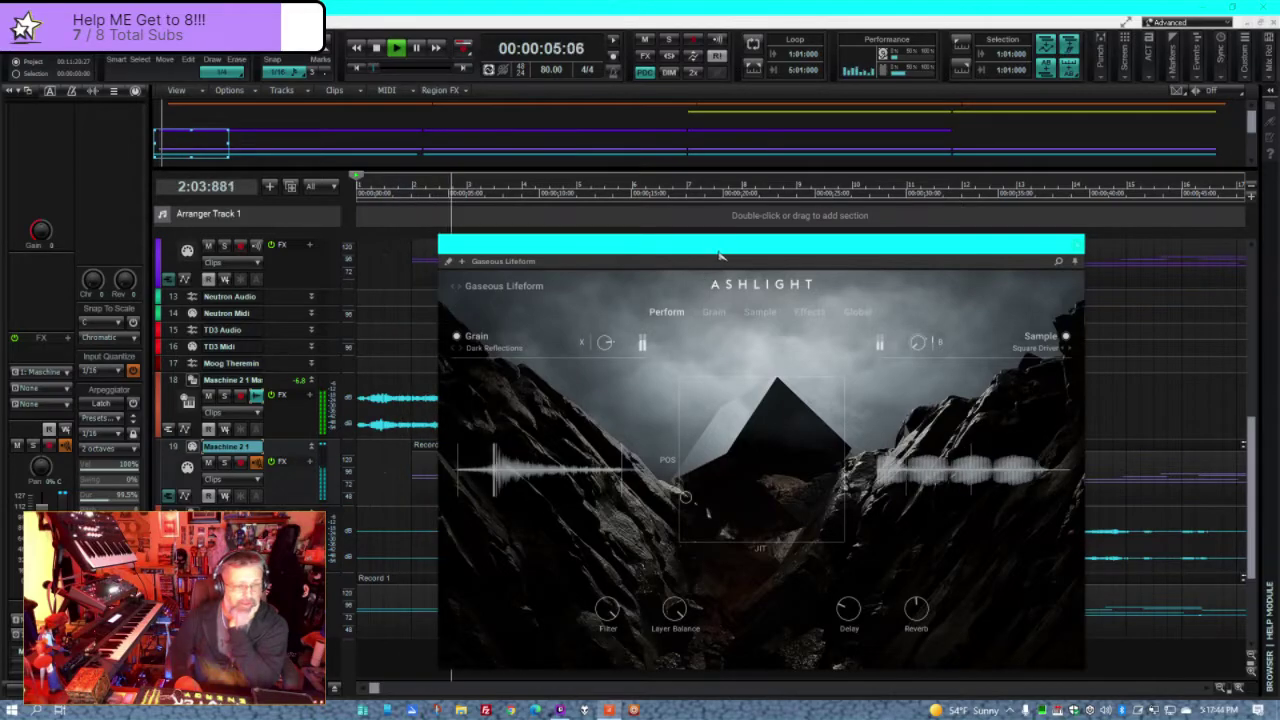
{"action": "left_click_drag", "start_coordinate": [729, 258], "coordinate": [574, 180]}
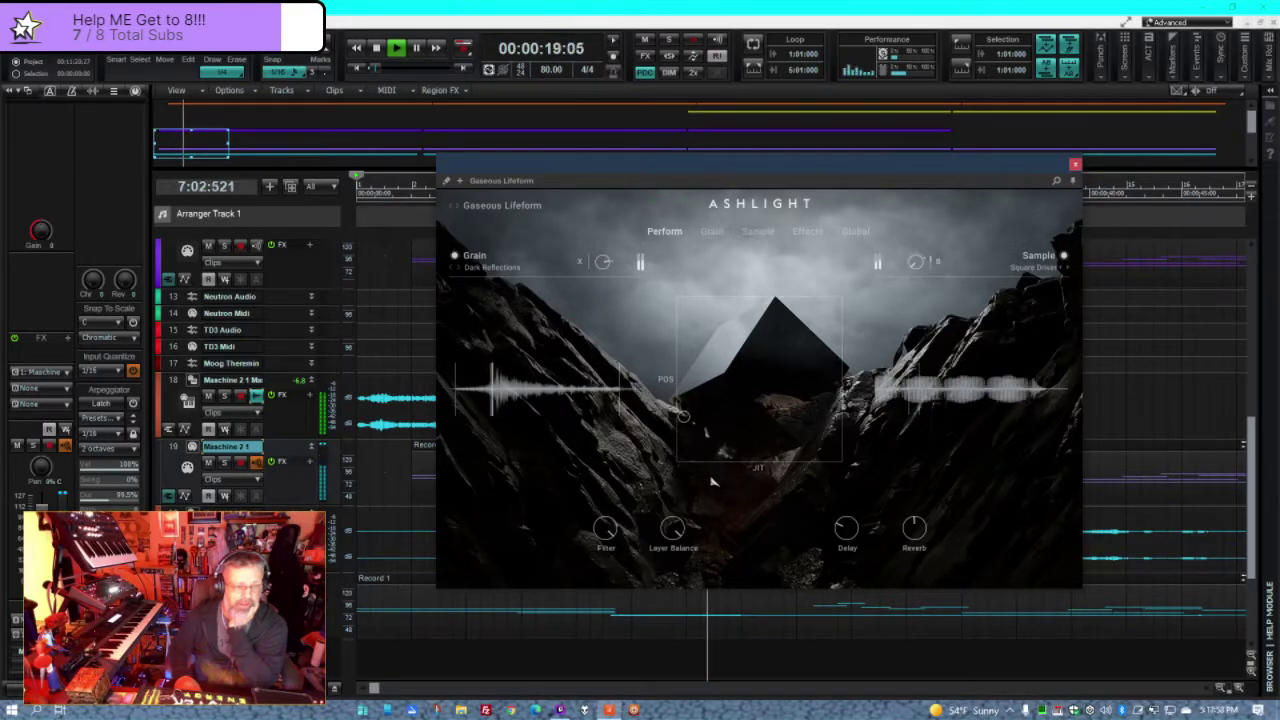
{"action": "left_click", "coordinate": [680, 482]}
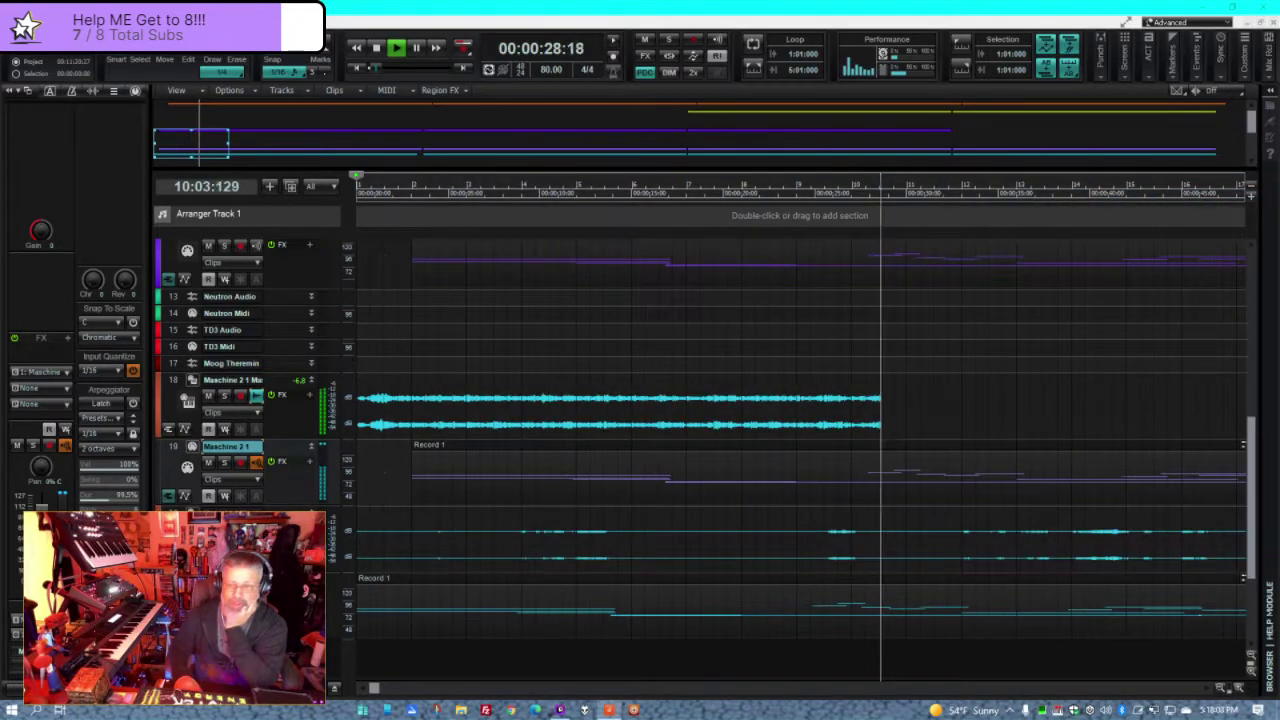
{"action": "left_click_drag", "start_coordinate": [1279, 212], "coordinate": [872, 195]}
{"action": "key", "text": "space"}
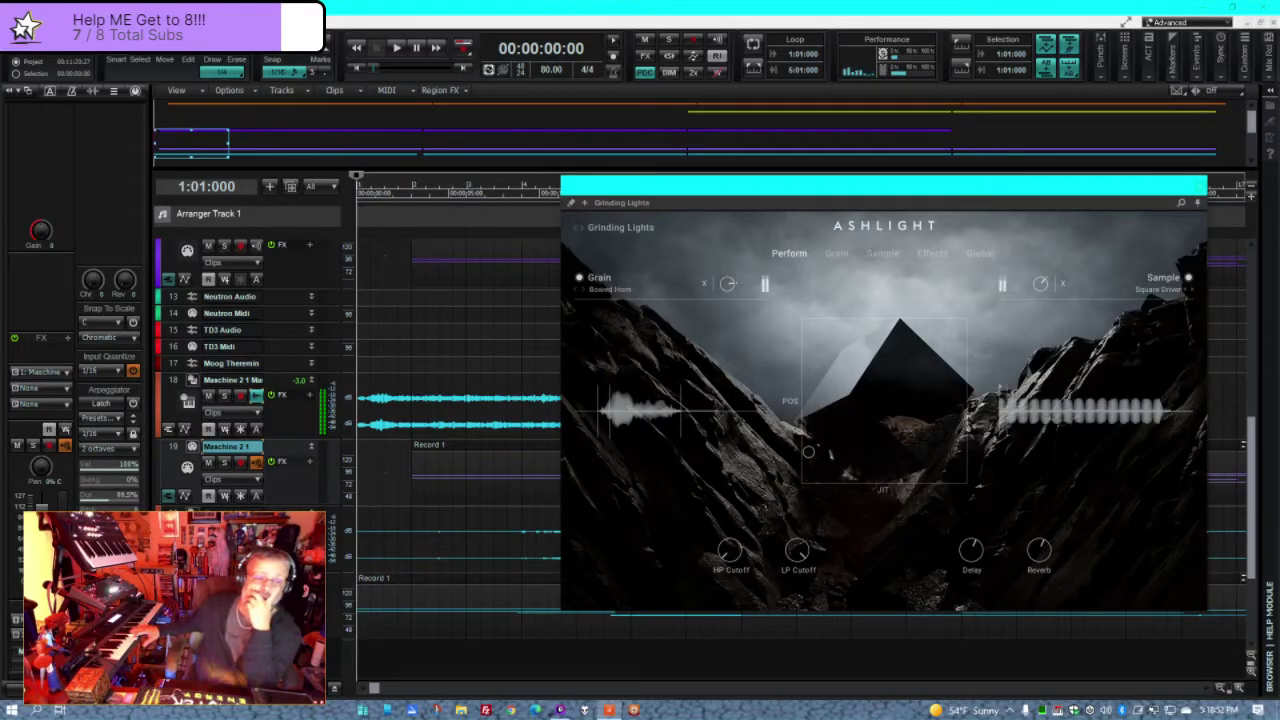
- Play the project with the Grinding Lights preset and raise the Sample layer's filter modulation decay and sustain
{"action": "key", "text": "space"}
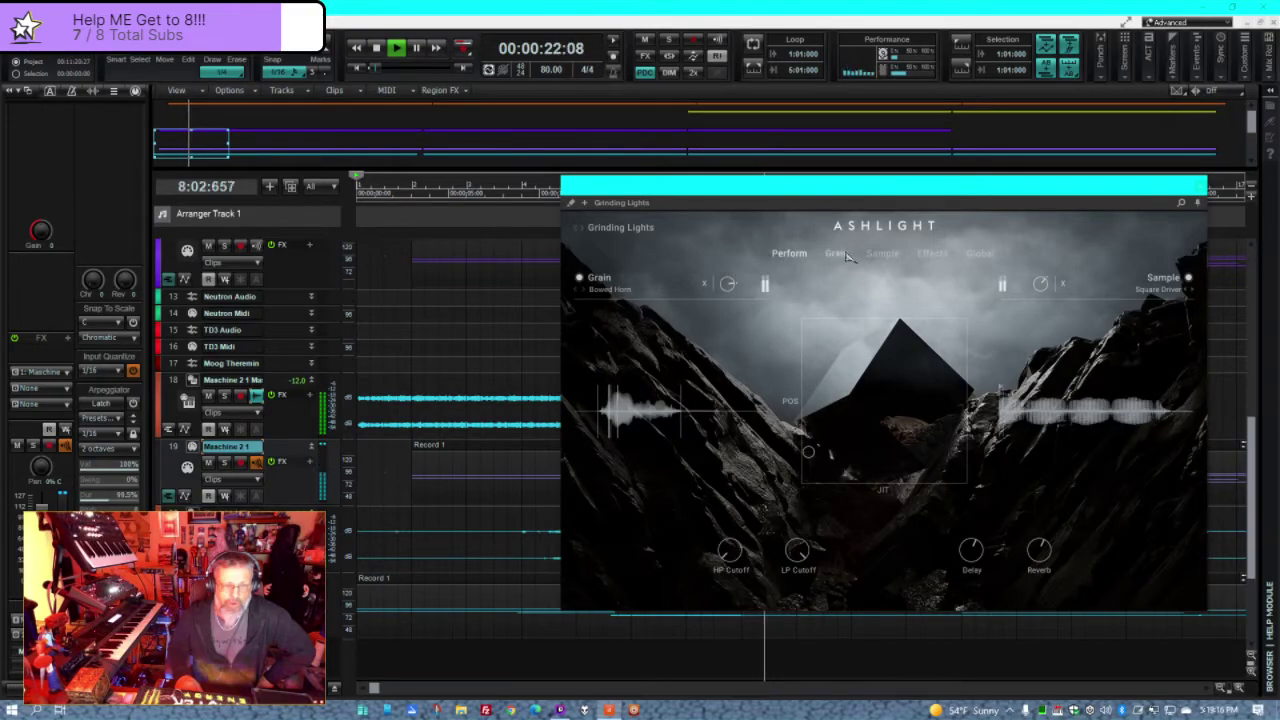
{"action": "left_click", "coordinate": [836, 254]}
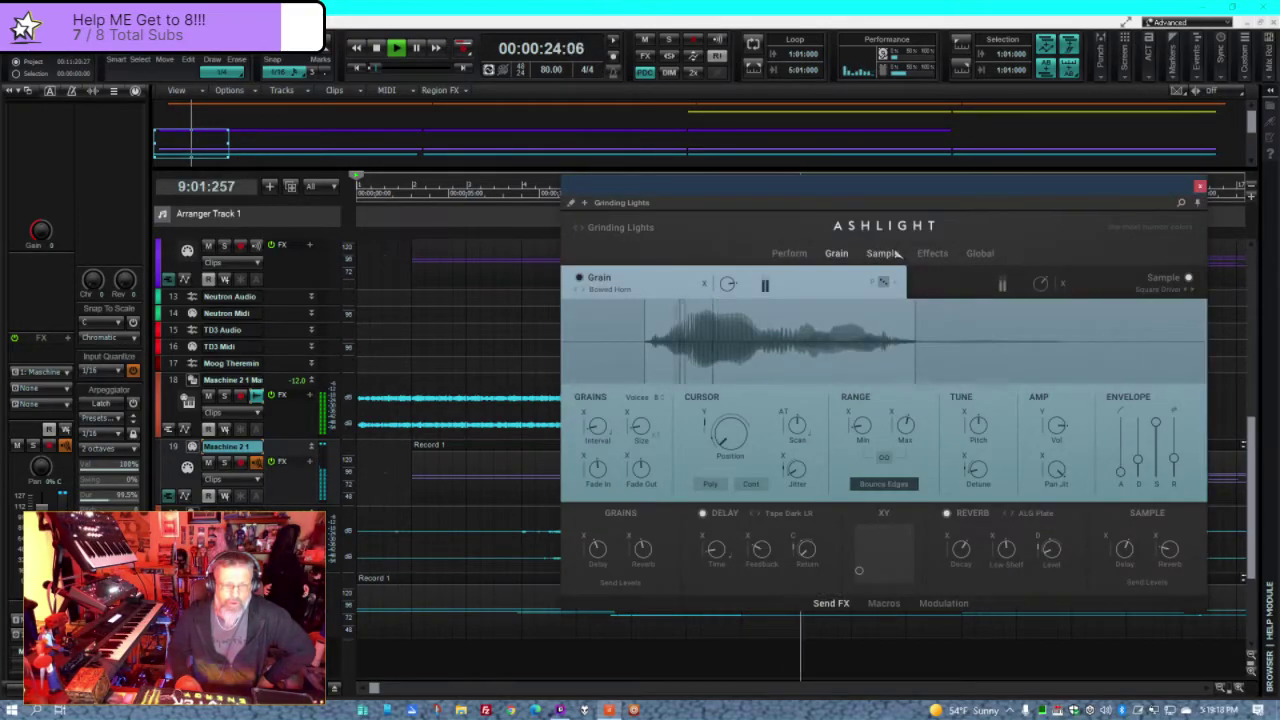
{"action": "left_click", "coordinate": [884, 254]}
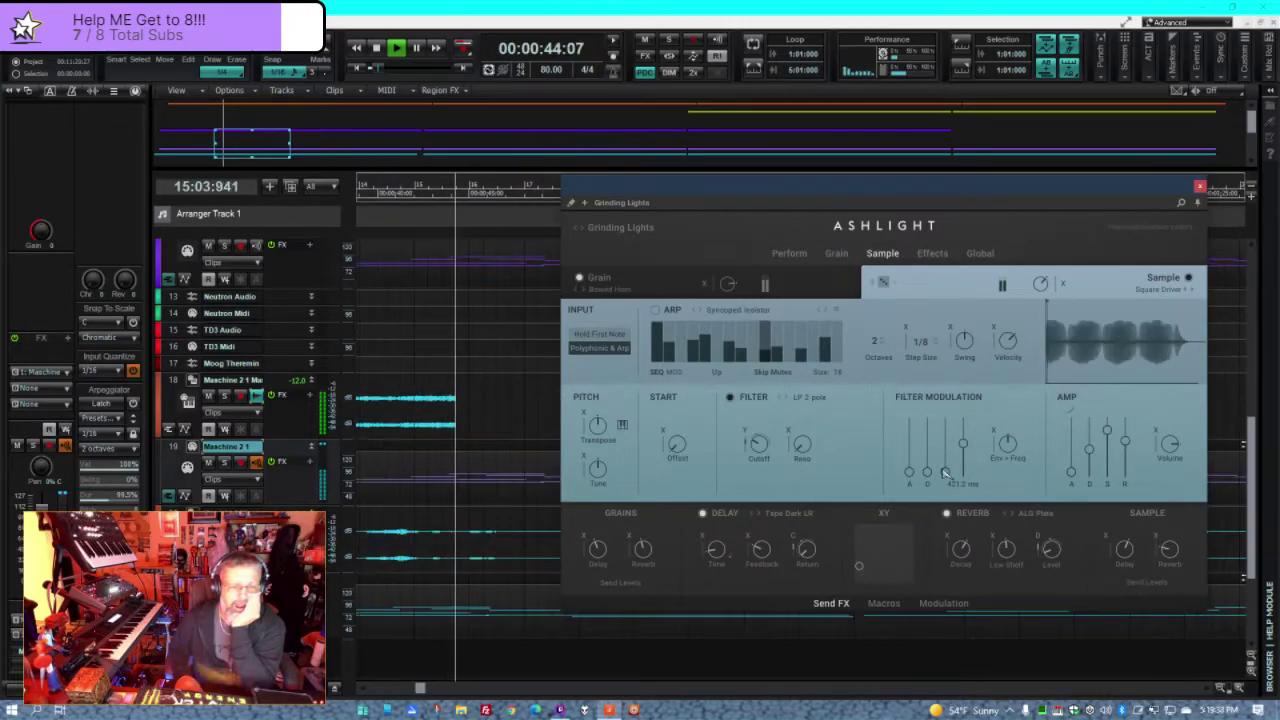
{"action": "mouse_move", "coordinate": [945, 475]}
{"action": "left_mouse_down"}
{"action": "mouse_move", "coordinate": [945, 457]}
{"action": "mouse_move", "coordinate": [928, 470]}
{"action": "mouse_move", "coordinate": [930, 447]}
{"action": "mouse_move", "coordinate": [952, 453]}
{"action": "left_mouse_up"}
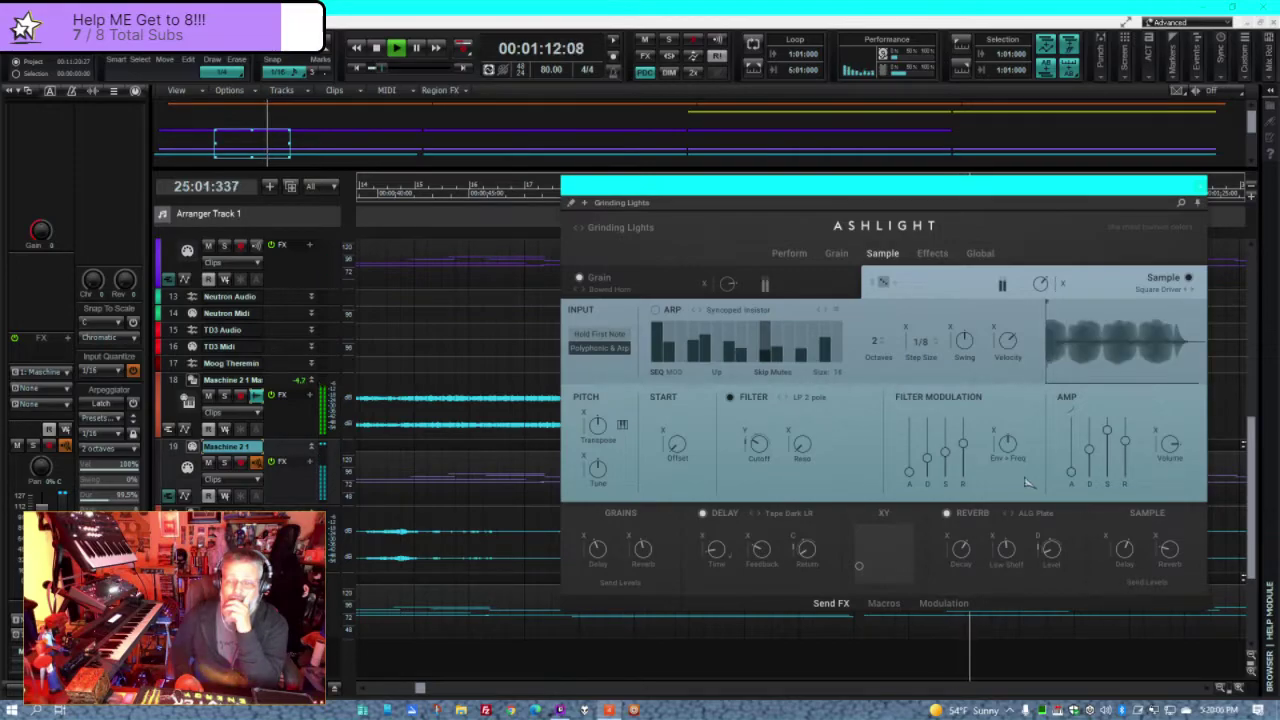
- Stop the Grinding Lights playback and audition the Hugism Detuner preset over the project from the beginning
{"action": "key", "text": "space"}
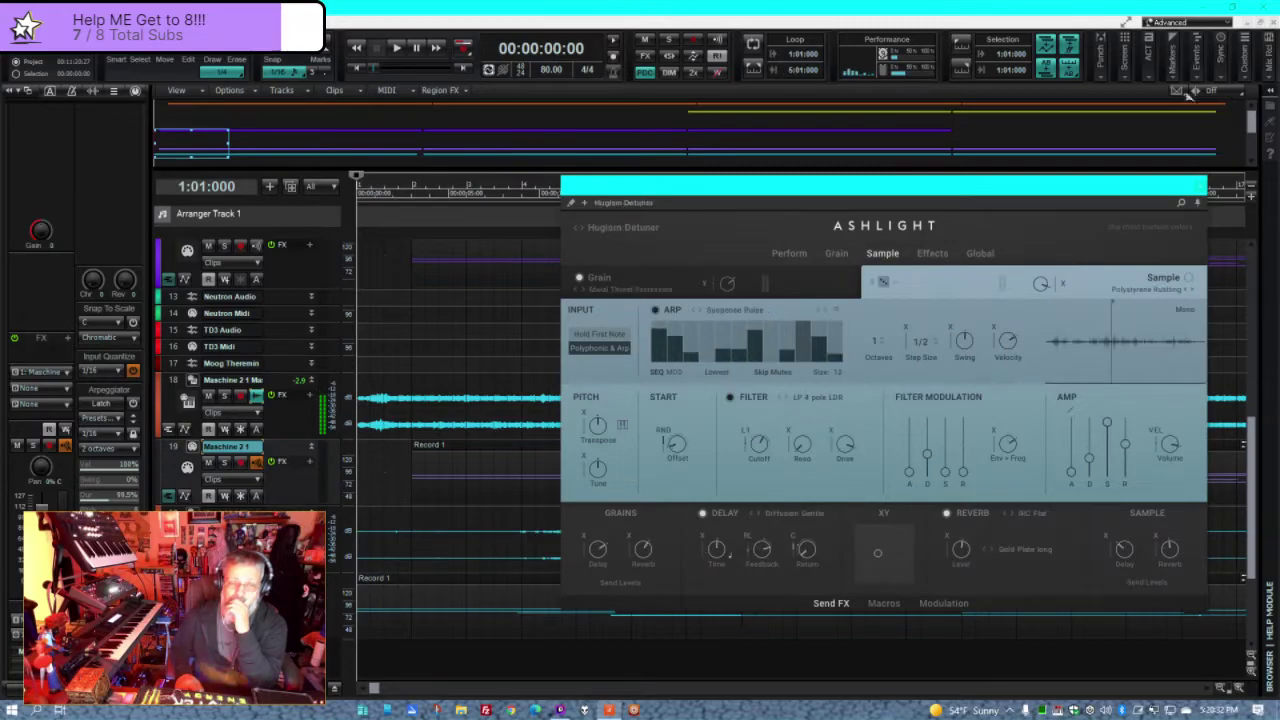
{"action": "key", "text": "space"}
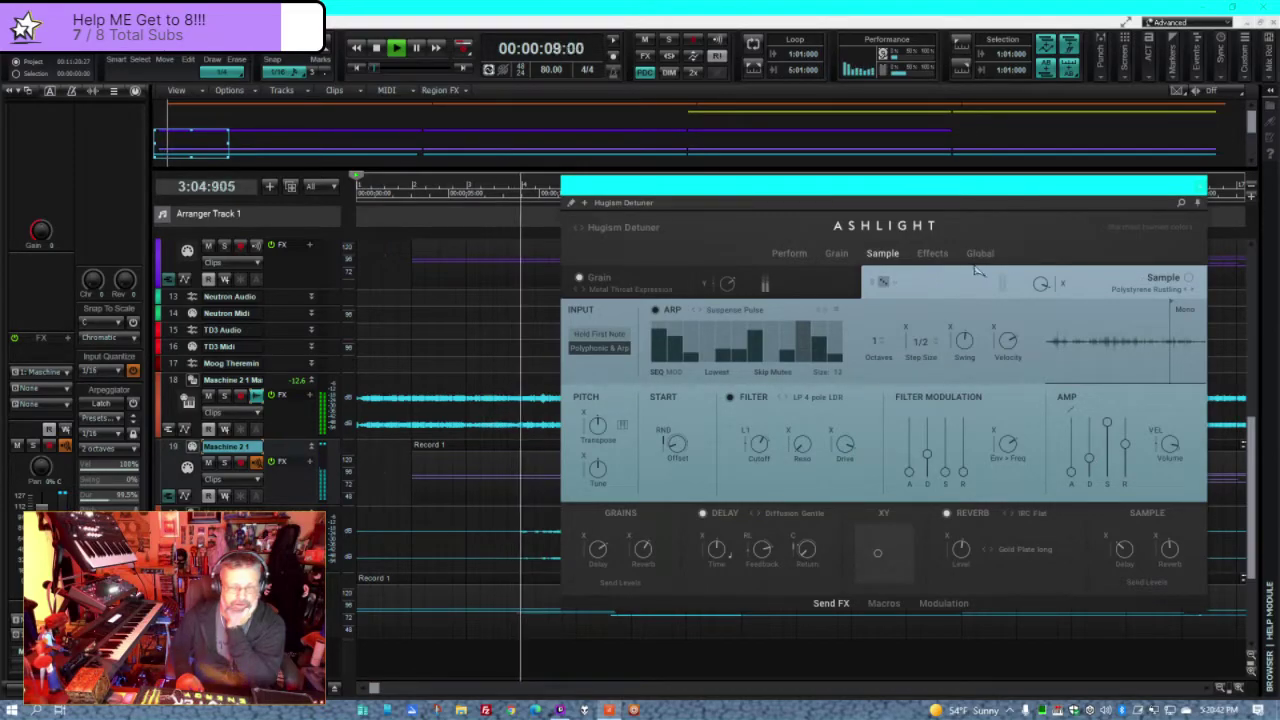
{"action": "key", "text": "space"}
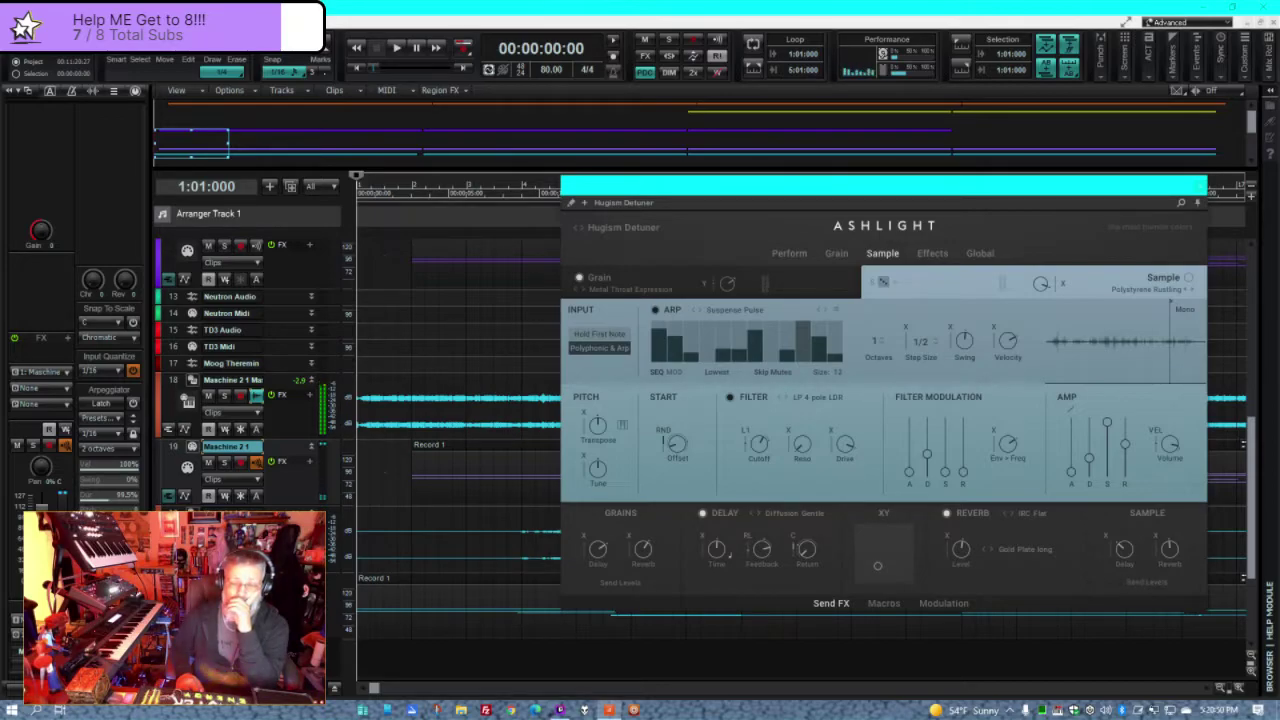
- Load the Hydraulic Crusher preset, audition it over the project from the beginning, and close the Ashlight window
{"action": "key", "text": "Right"}
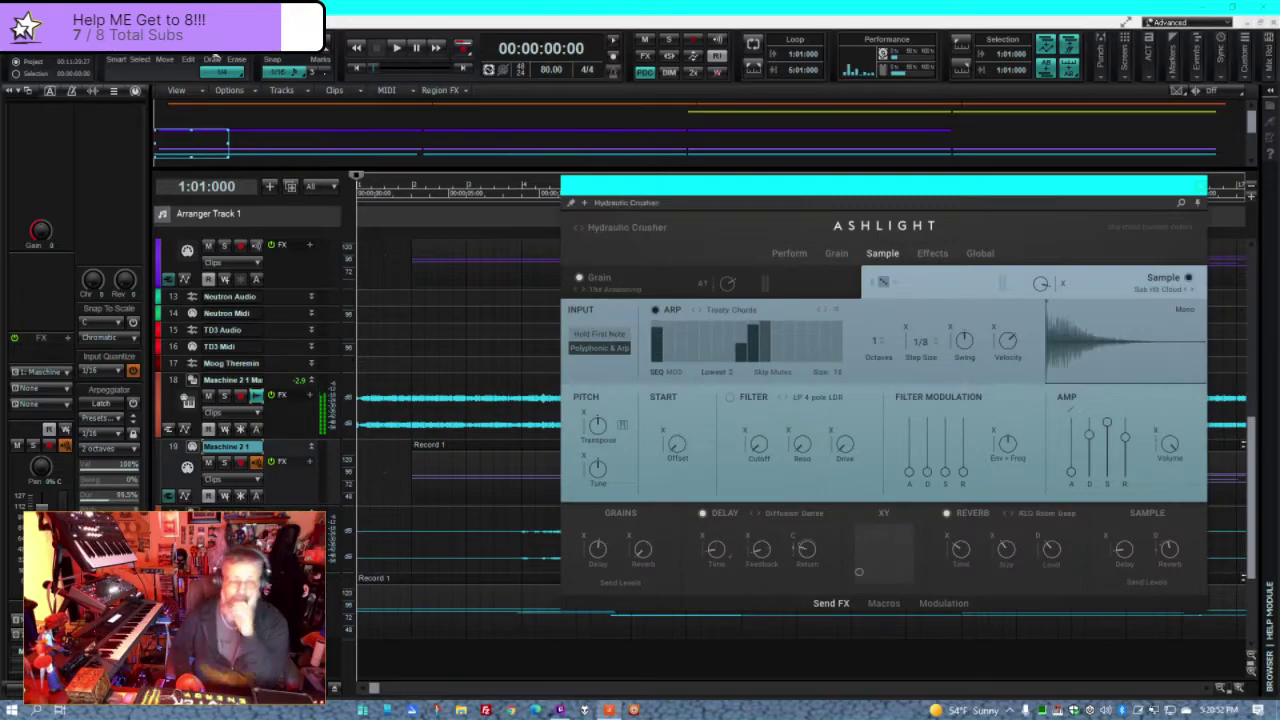
{"action": "key", "text": "space"}
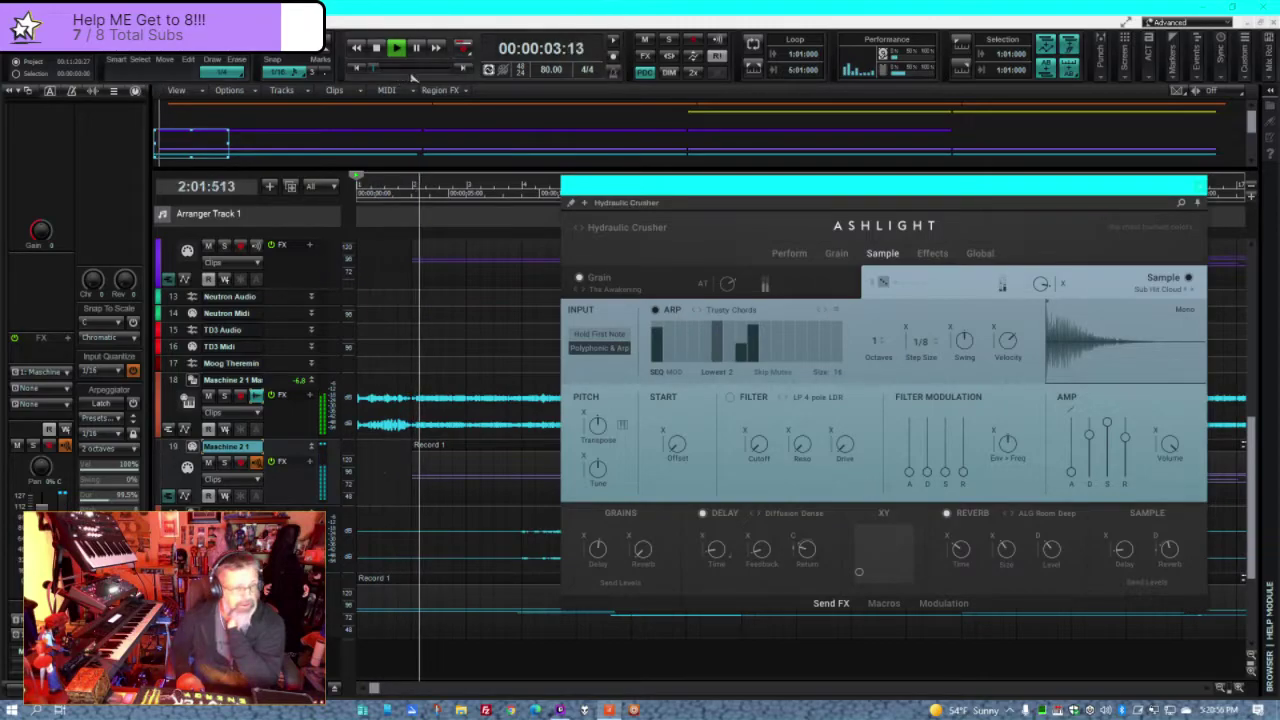
{"action": "key", "text": "Escape"}
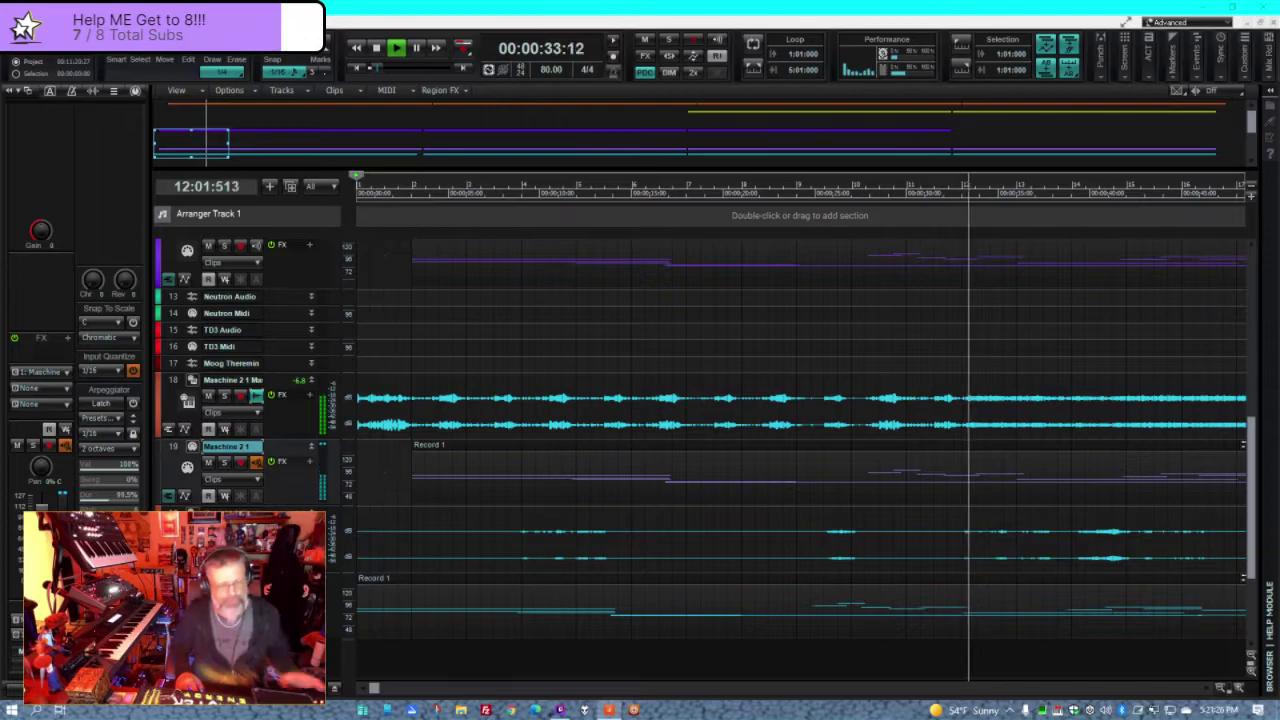
{"action": "key", "text": "space"}
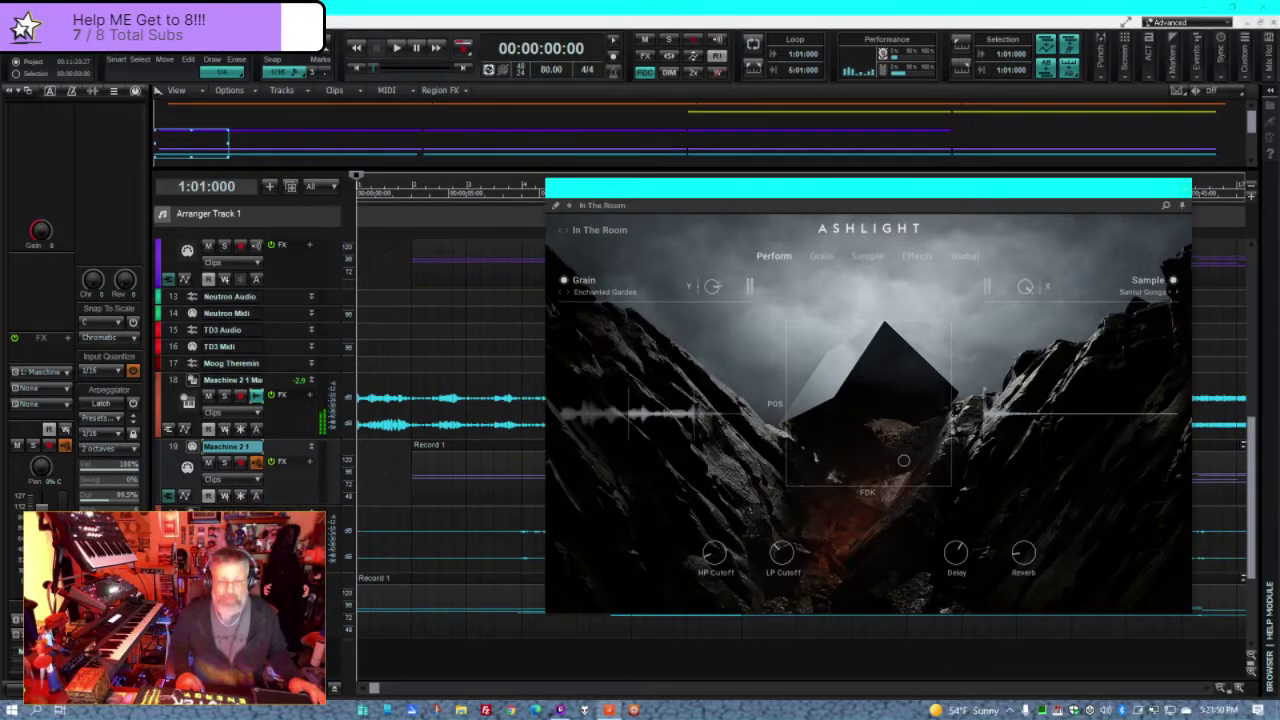
- Audition the In The Room and Inevitable Conclusion presets over the project from the beginning
{"action": "key", "text": "space"}
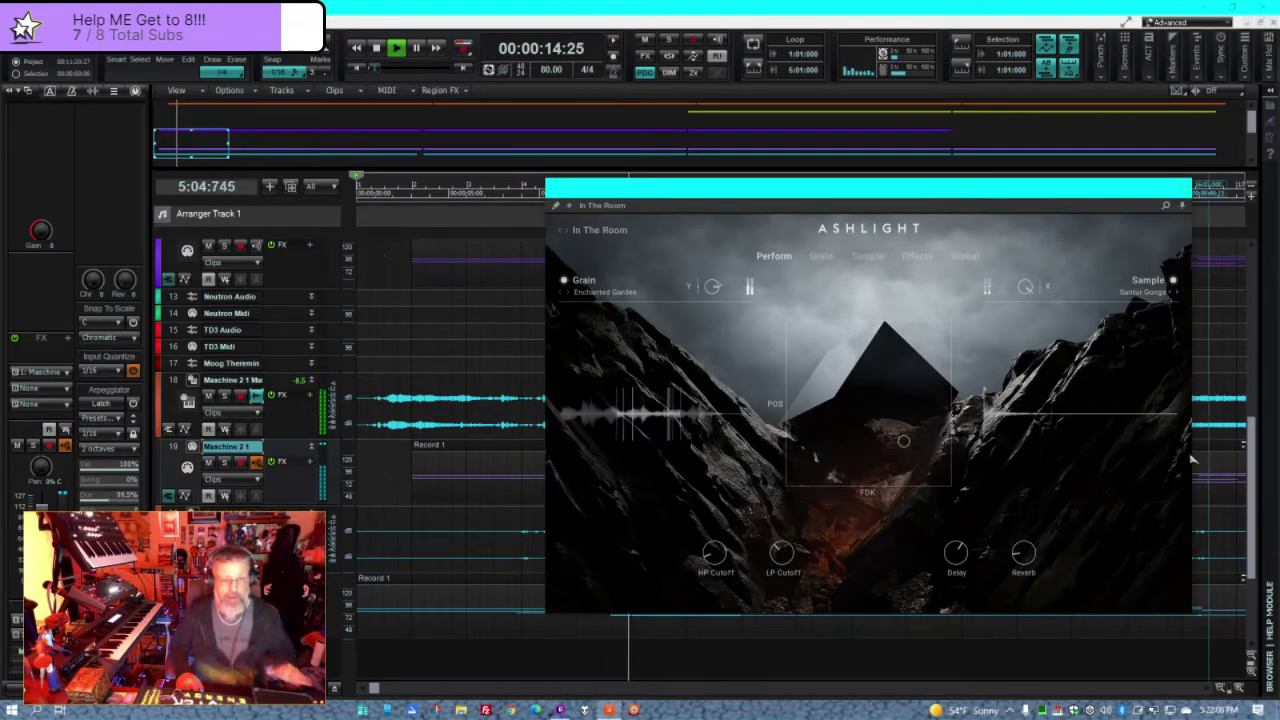
{"action": "key", "text": "space"}
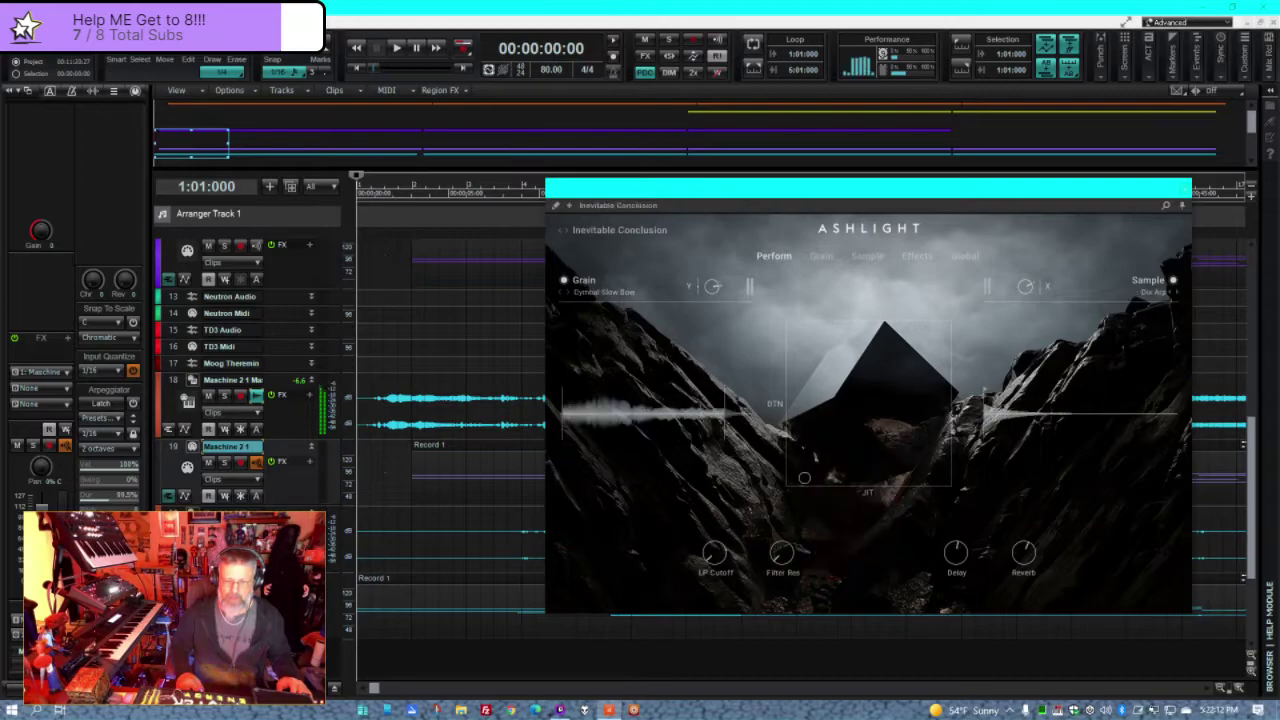
{"action": "key", "text": "space"}
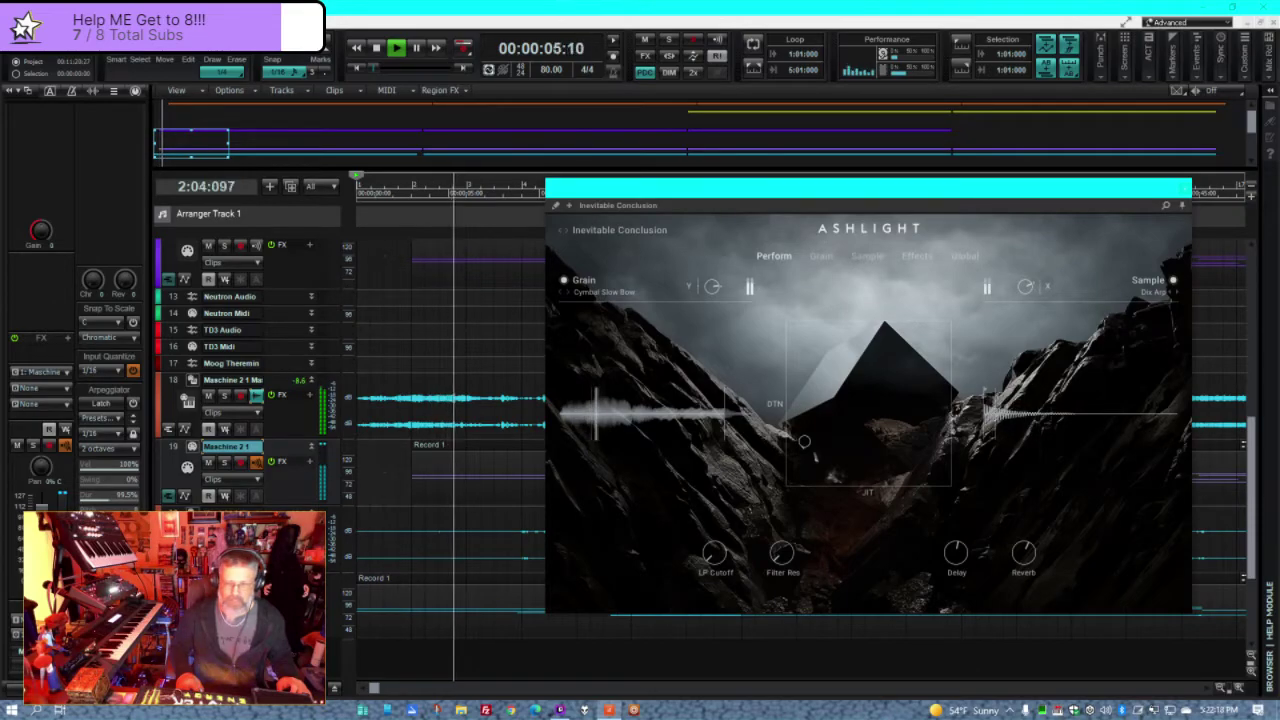
{"action": "key", "text": "space"}
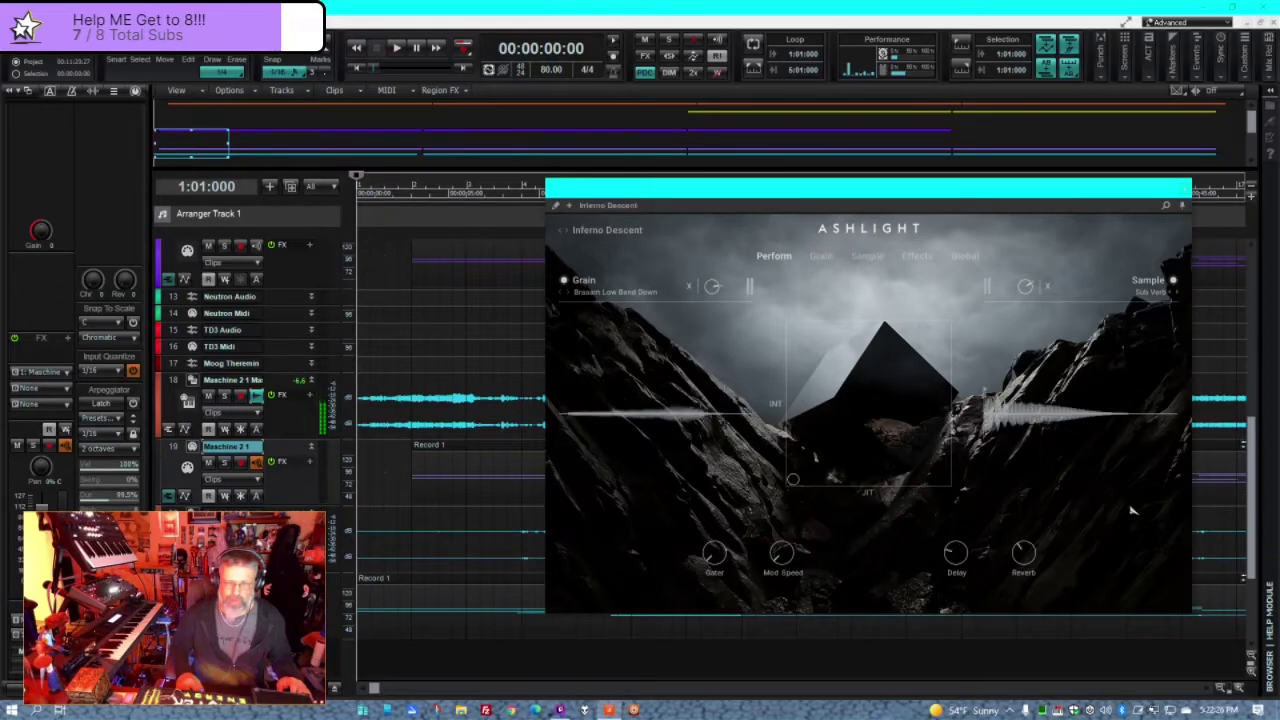
- Audition the Inferno Descent and Inferno Siren presets over the project from the beginning
{"action": "key", "text": "space"}
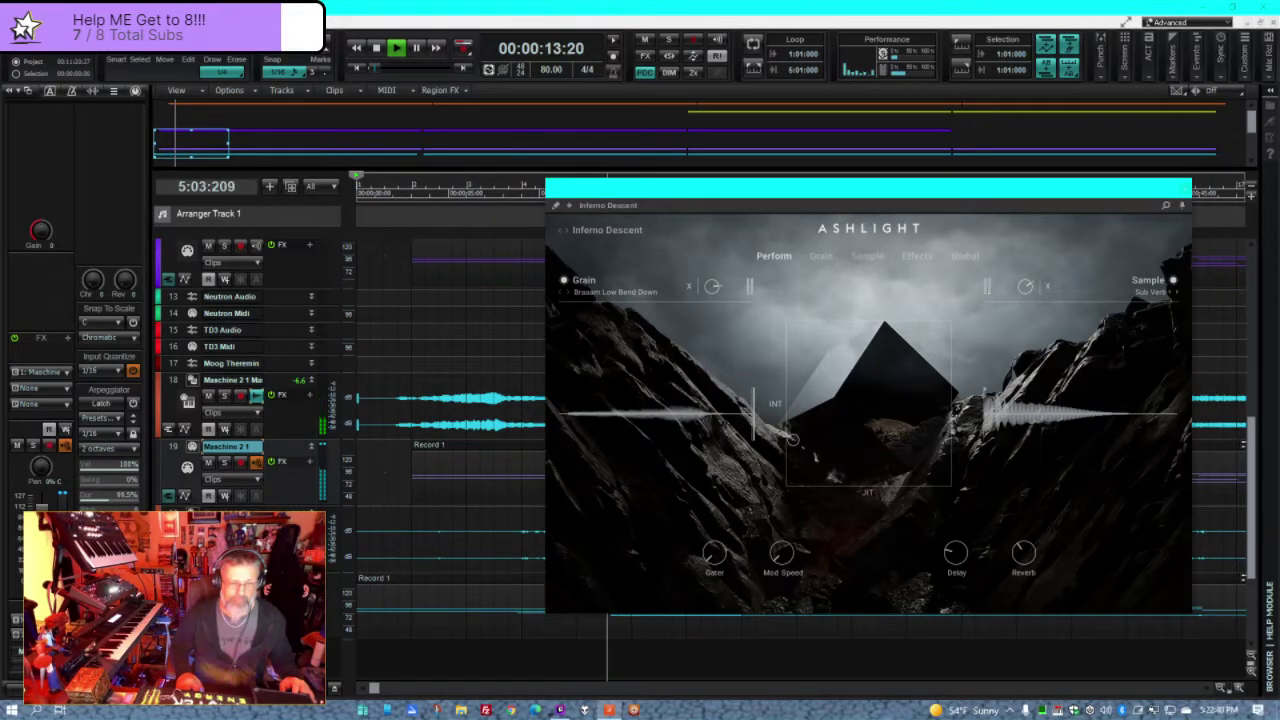
{"action": "key", "text": "space"}
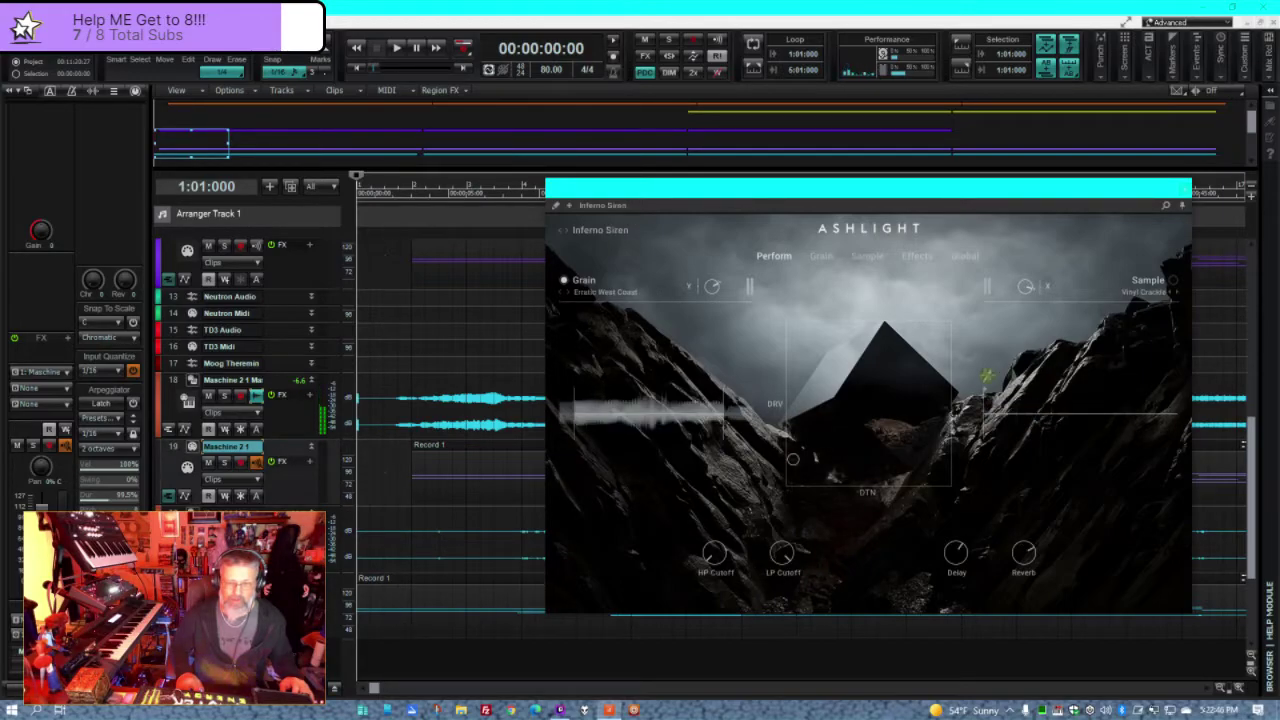
{"action": "key", "text": "space"}
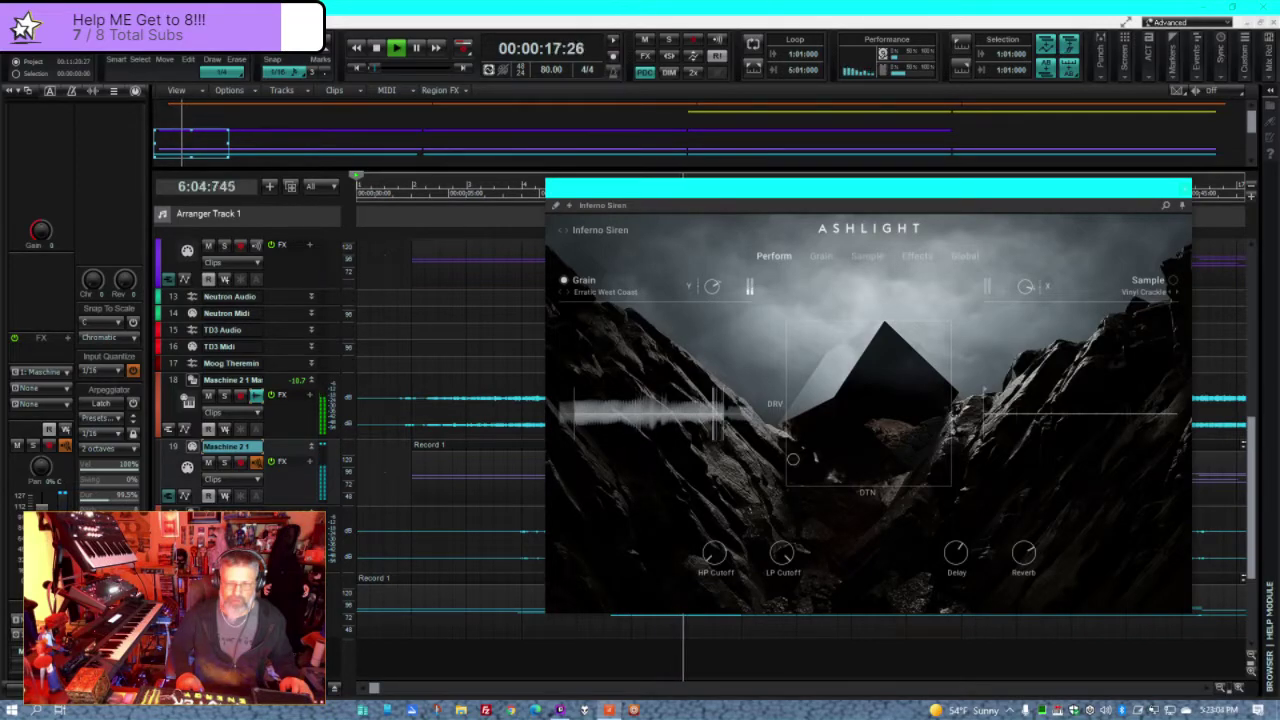
{"action": "key", "text": "space"}
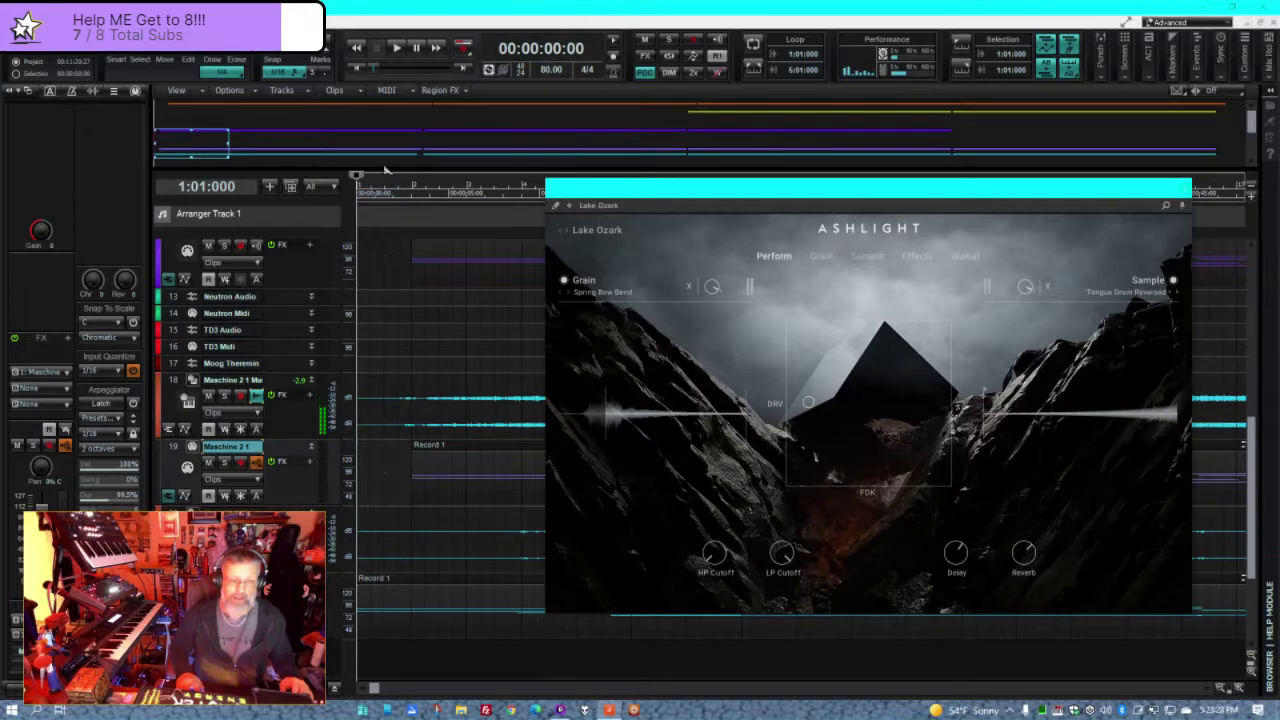
- Play the project with the Lake Ozark preset and turn on input echo for the WvState Audio track 11
{"action": "key", "text": "space"}
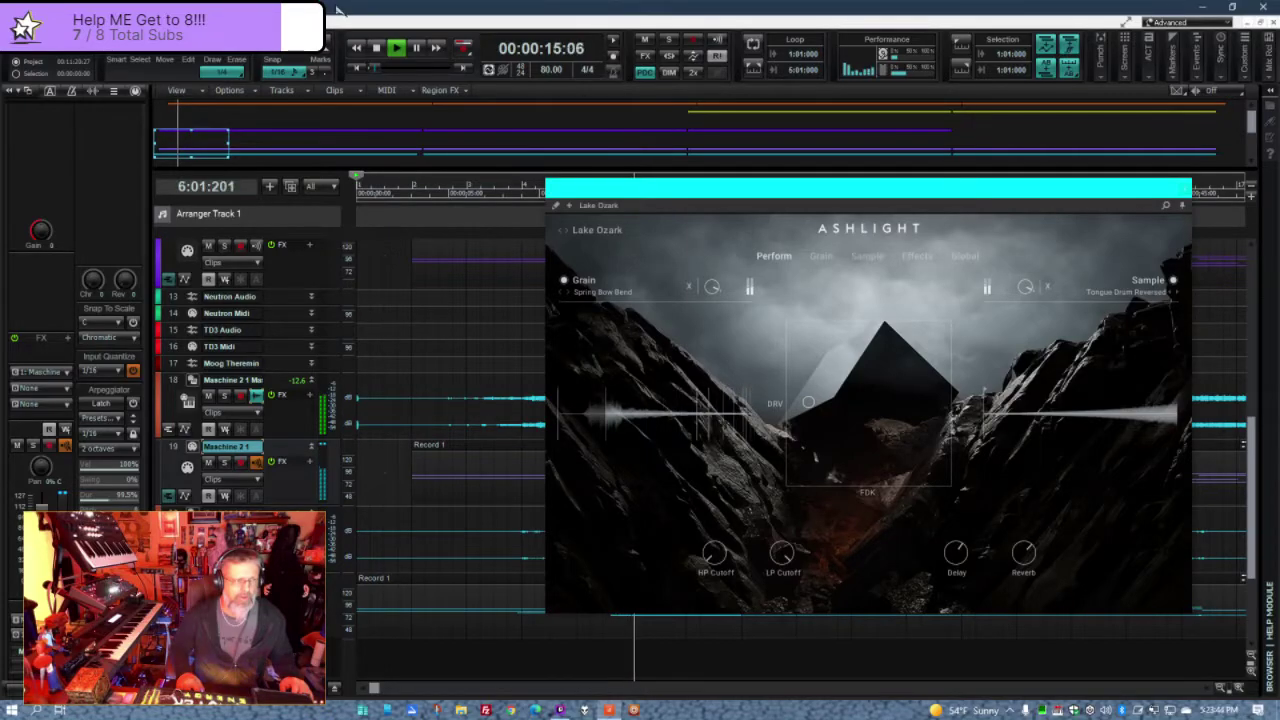
{"action": "scroll", "coordinate": [255, 378], "scroll_direction": "up", "scroll_amount": 5}
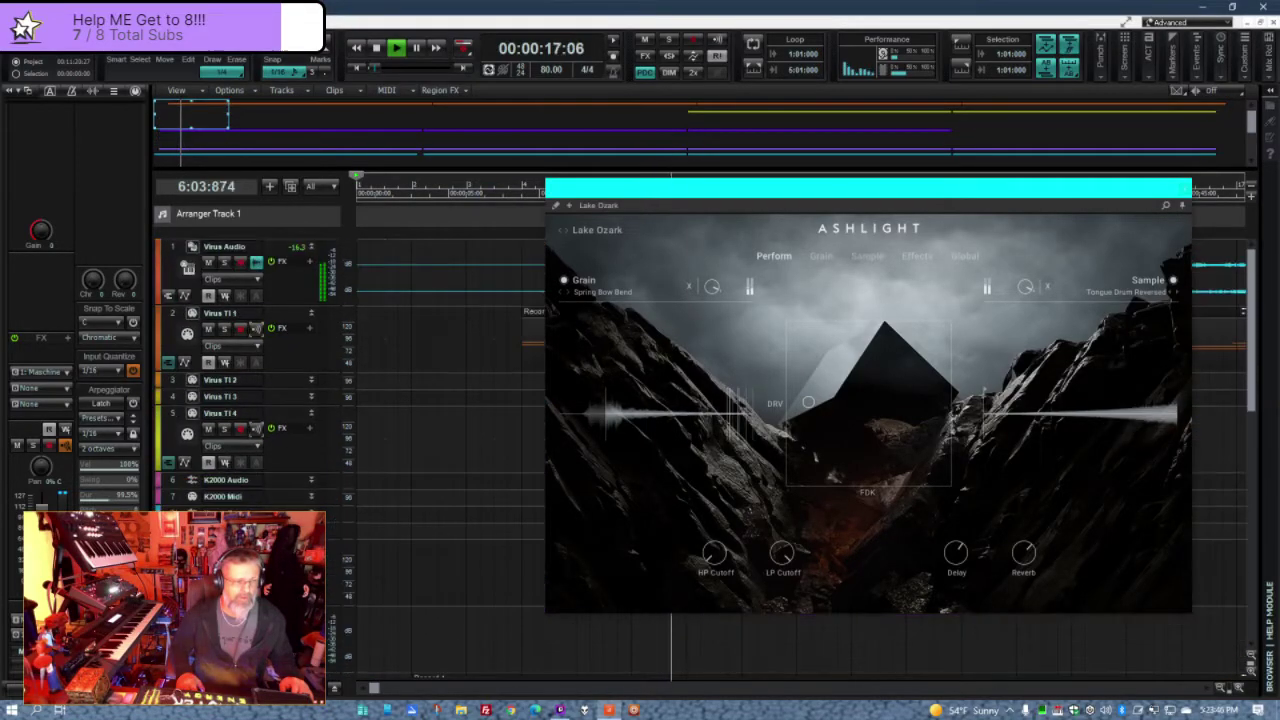
{"action": "scroll", "coordinate": [255, 435], "scroll_direction": "down", "scroll_amount": 3}
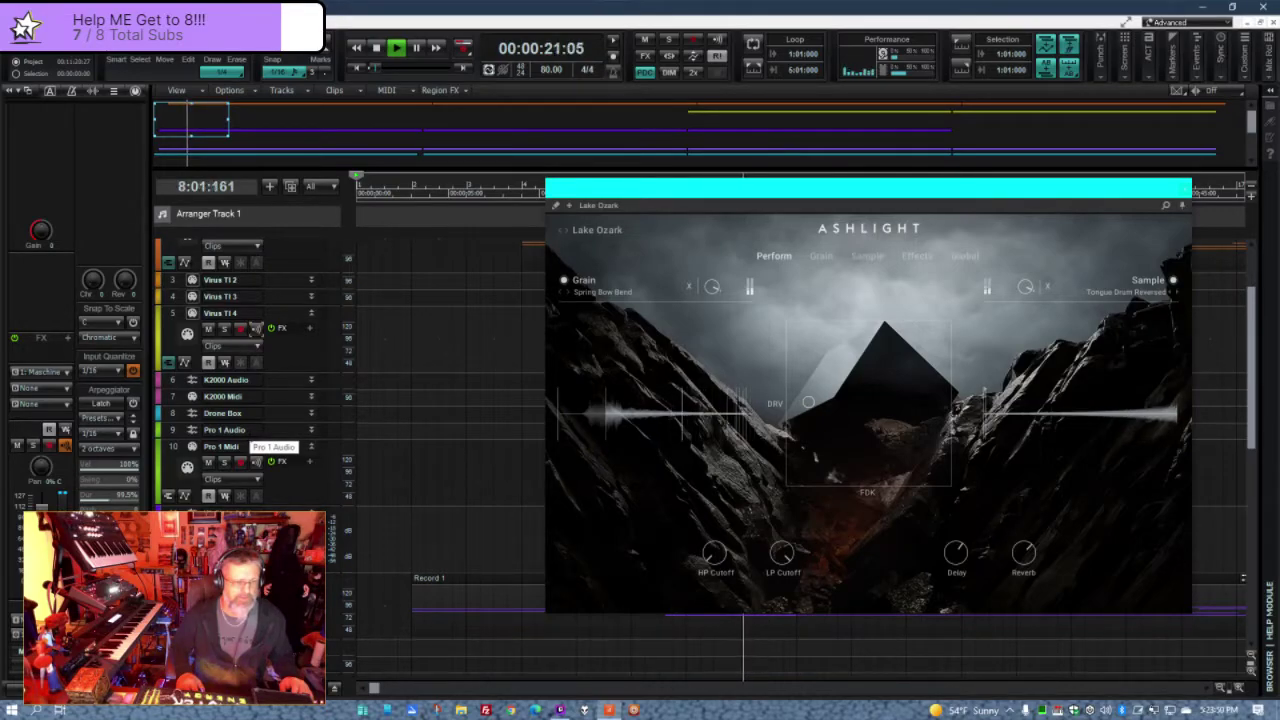
{"action": "scroll", "coordinate": [252, 448], "scroll_direction": "down", "scroll_amount": 2}
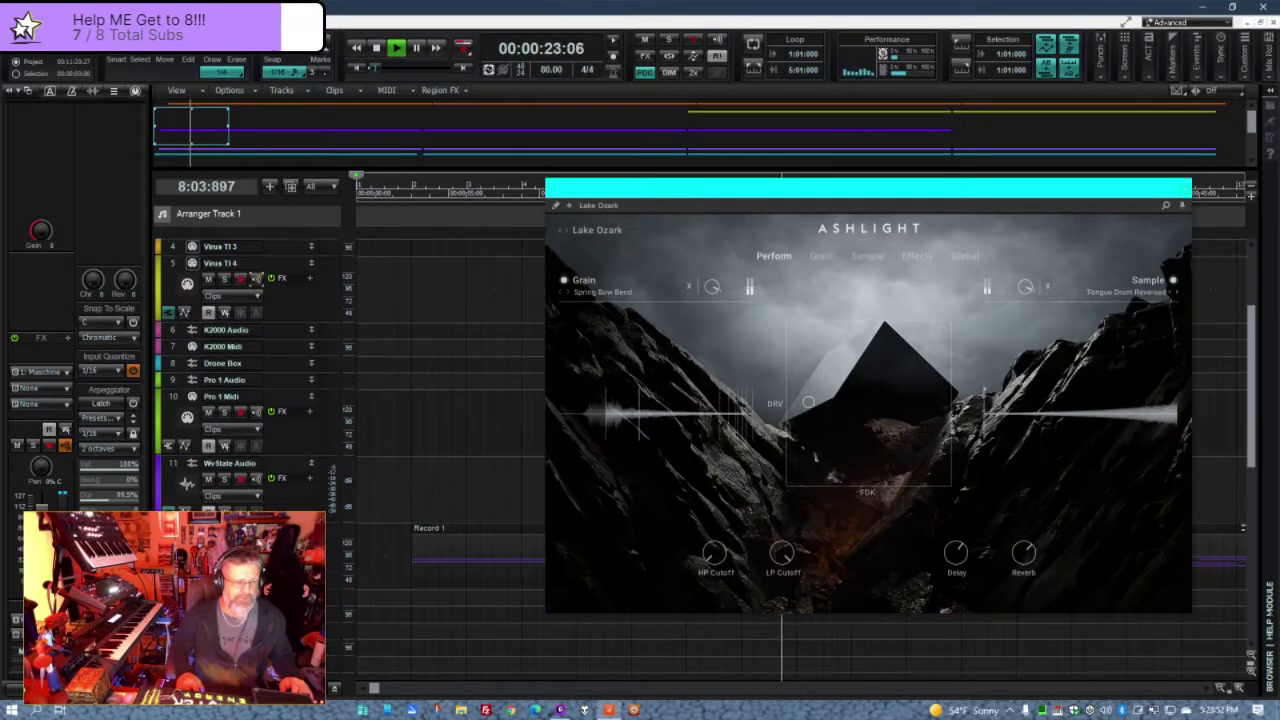
{"action": "left_click", "coordinate": [257, 479]}
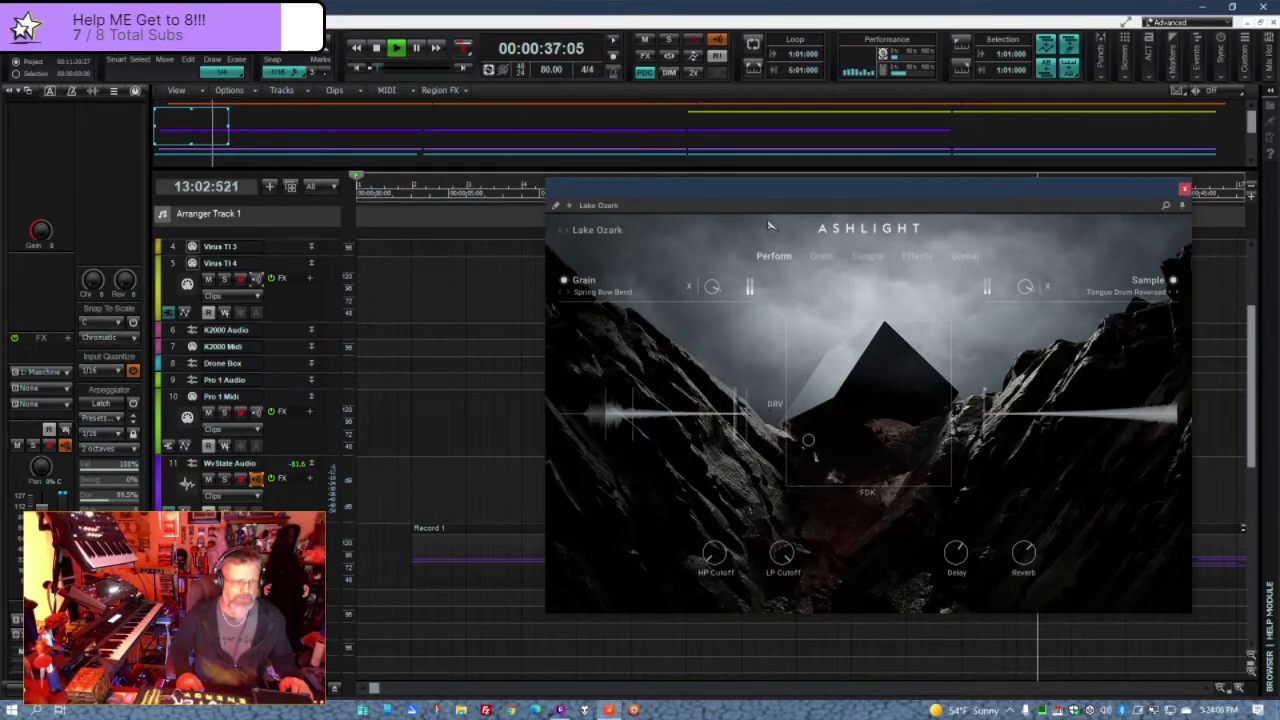
- Move the Ashlight window off the arrangement, stop playback, and choose wavestate1 as the track's MIDI input
{"action": "left_click_drag", "start_coordinate": [781, 191], "coordinate": [642, 672]}
{"action": "key", "text": "space"}
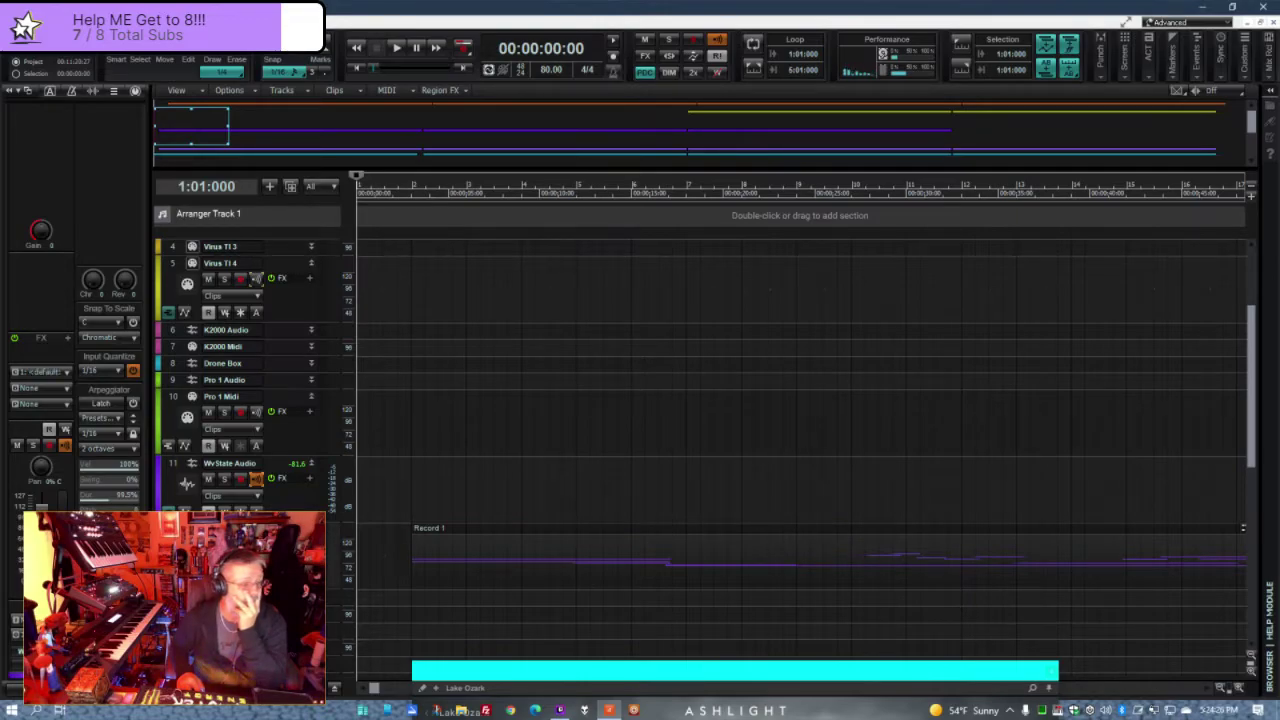
{"action": "left_click", "coordinate": [40, 372]}
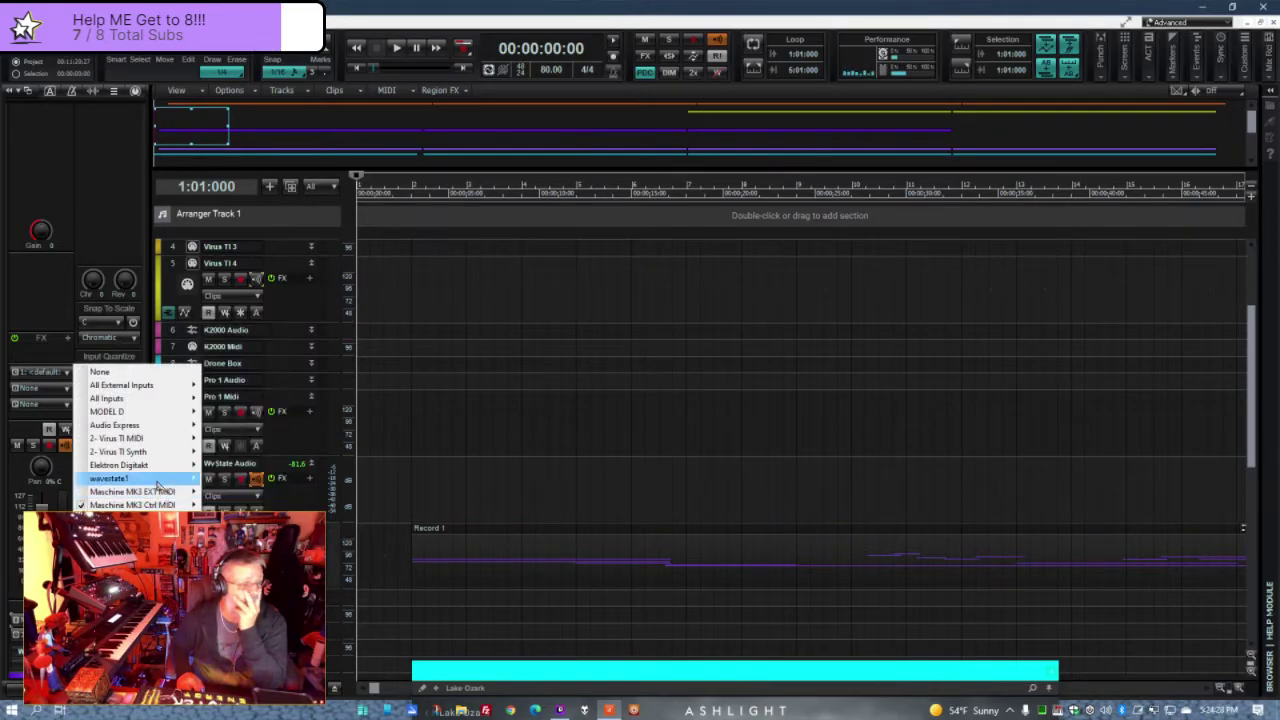
{"action": "mouse_move", "coordinate": [160, 491]}
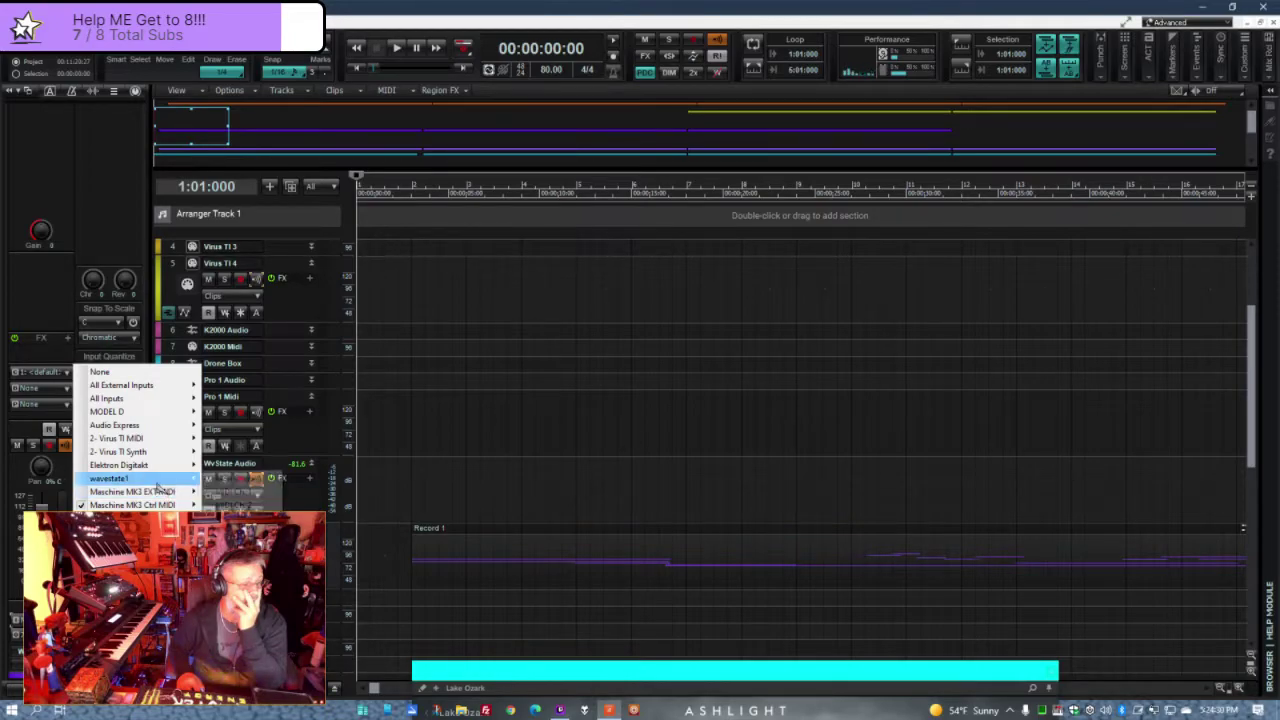
{"action": "left_click", "coordinate": [231, 492]}
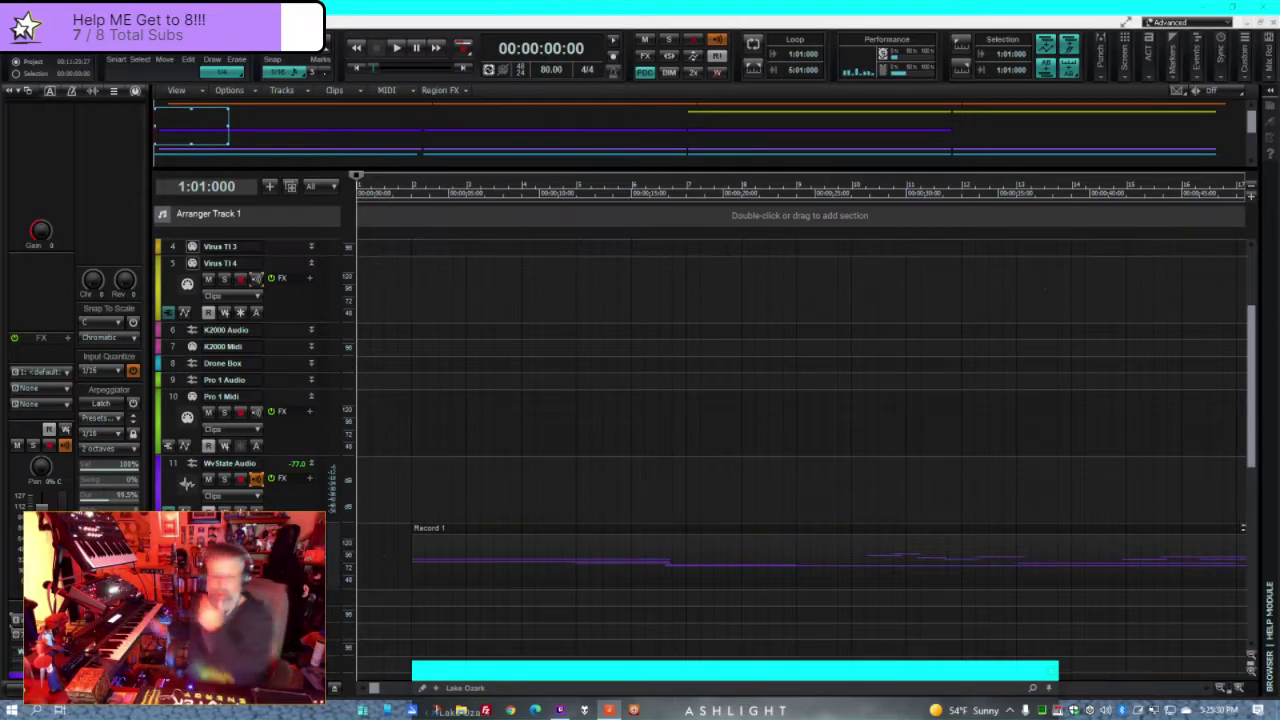
- Place the playhead at 9:04:720 and bring the Ashlight window back over the arrangement
{"action": "left_click", "coordinate": [848, 683]}
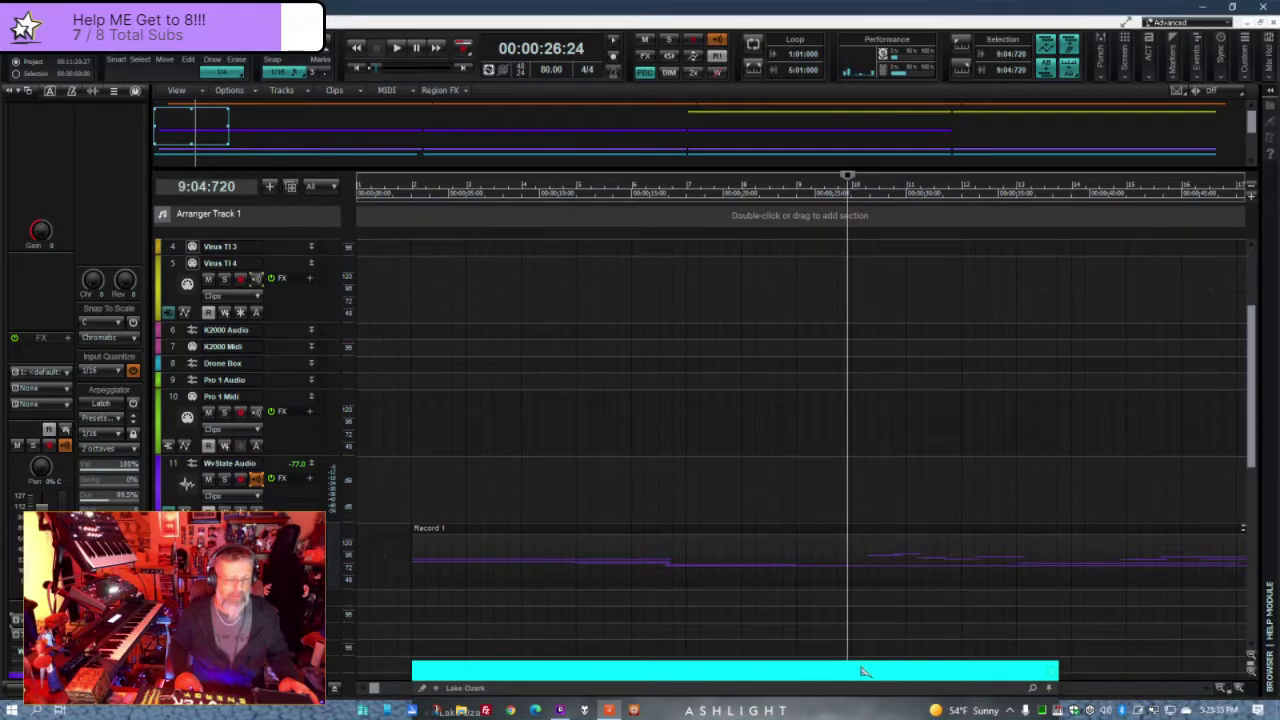
{"action": "double_click", "coordinate": [863, 675]}
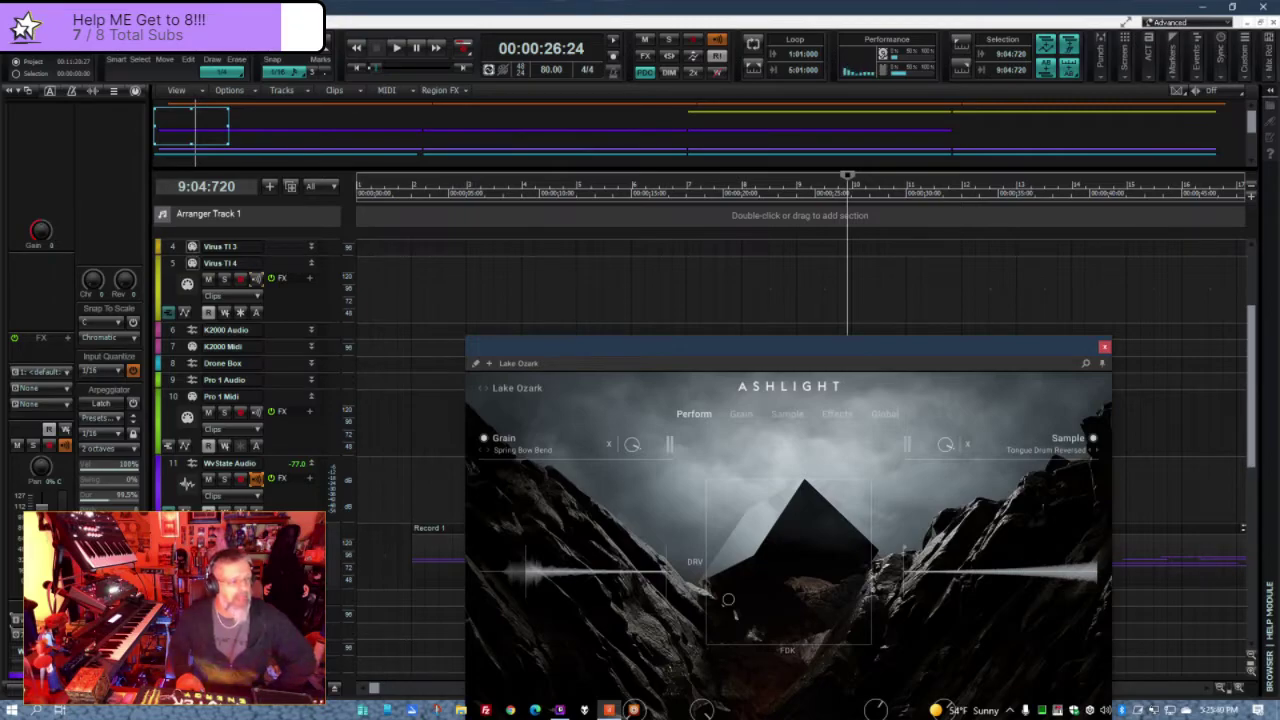
- Review the enabled MIDI input and output devices and the project's MIDI sync output ports in the preferences
{"action": "left_click", "coordinate": [60, 8]}
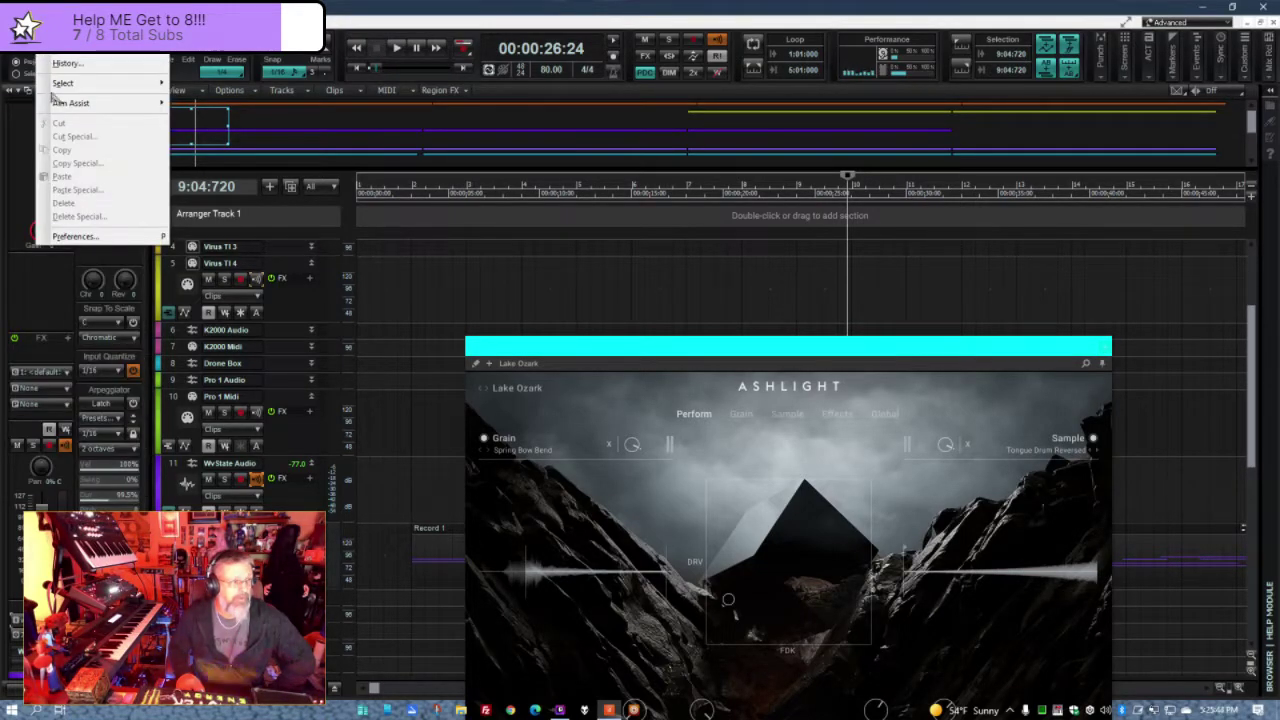
{"action": "left_click", "coordinate": [73, 236]}
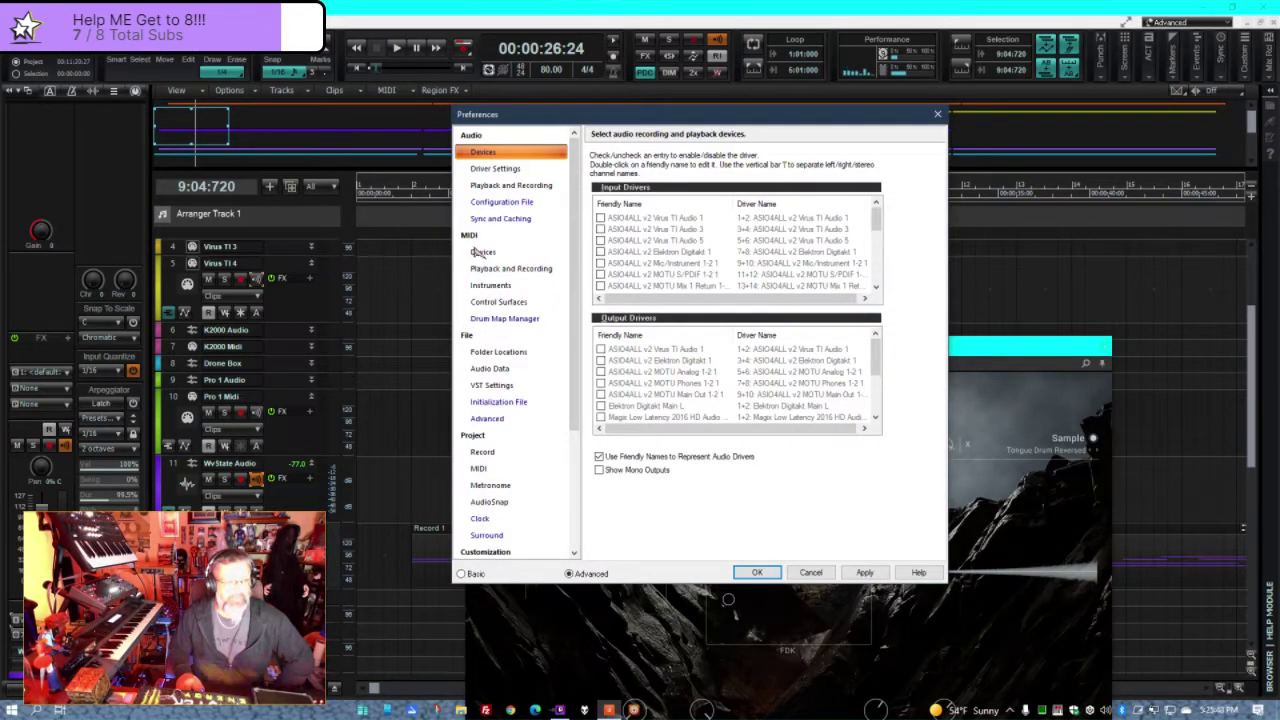
{"action": "left_click", "coordinate": [482, 252]}
{"action": "scroll", "coordinate": [672, 352], "scroll_direction": "down", "scroll_amount": 2}
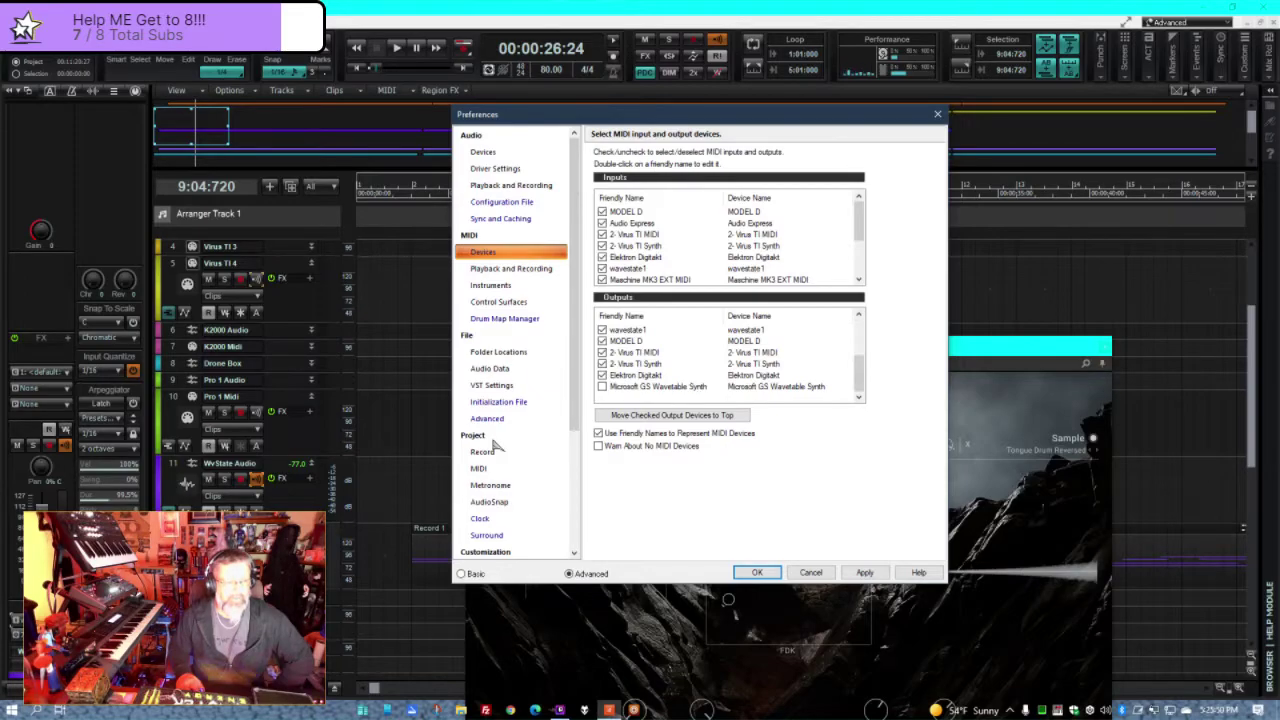
{"action": "left_click", "coordinate": [480, 469]}
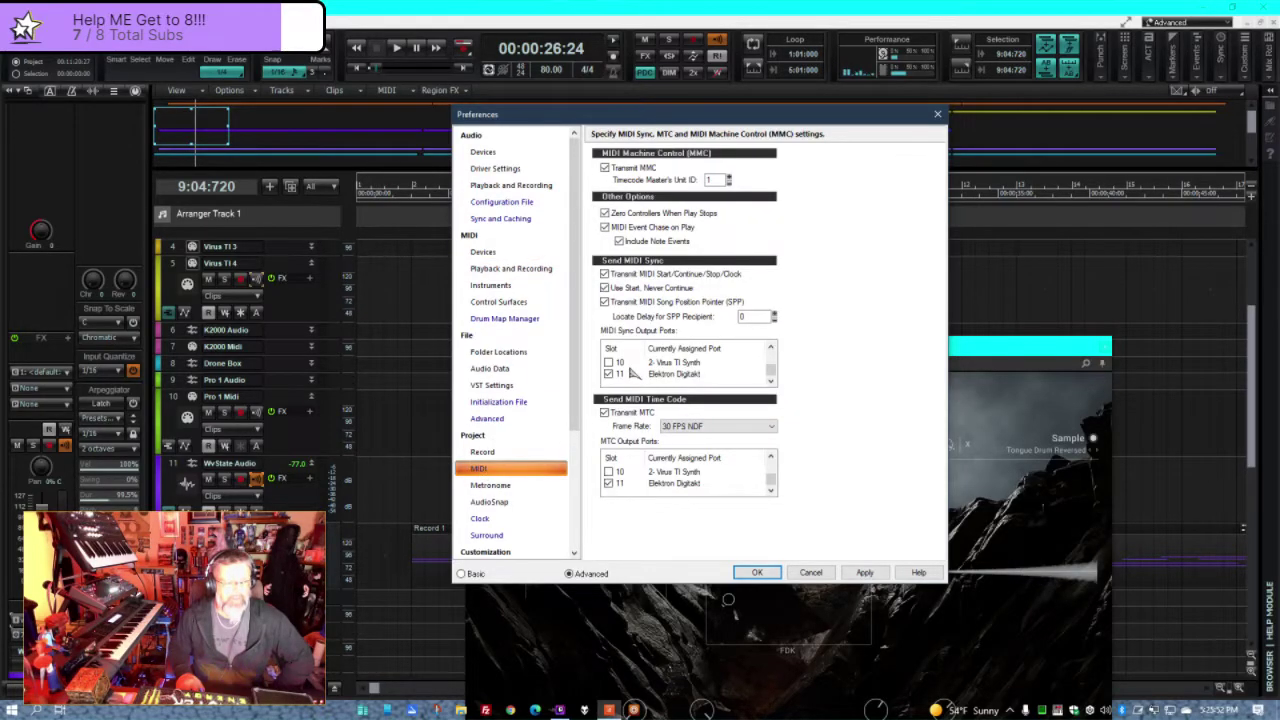
{"action": "scroll", "coordinate": [632, 384], "scroll_direction": "up", "scroll_amount": 4}
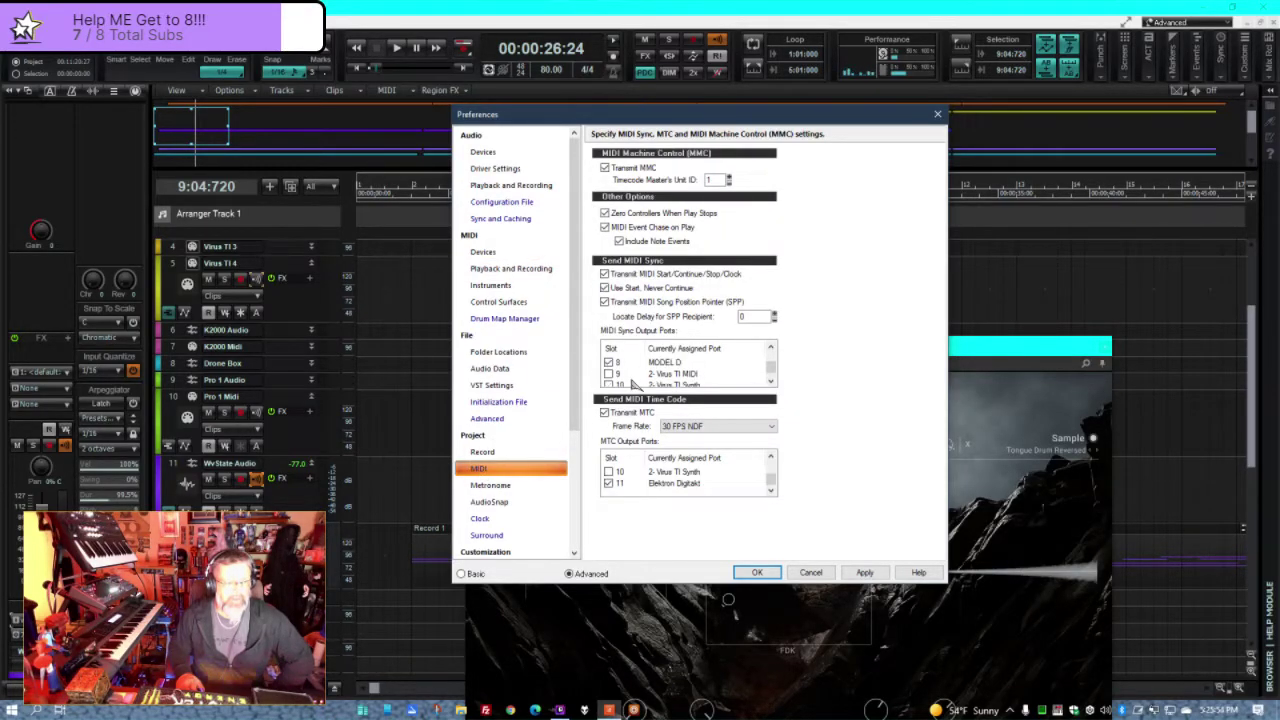
{"action": "scroll", "coordinate": [632, 385], "scroll_direction": "up", "scroll_amount": 5}
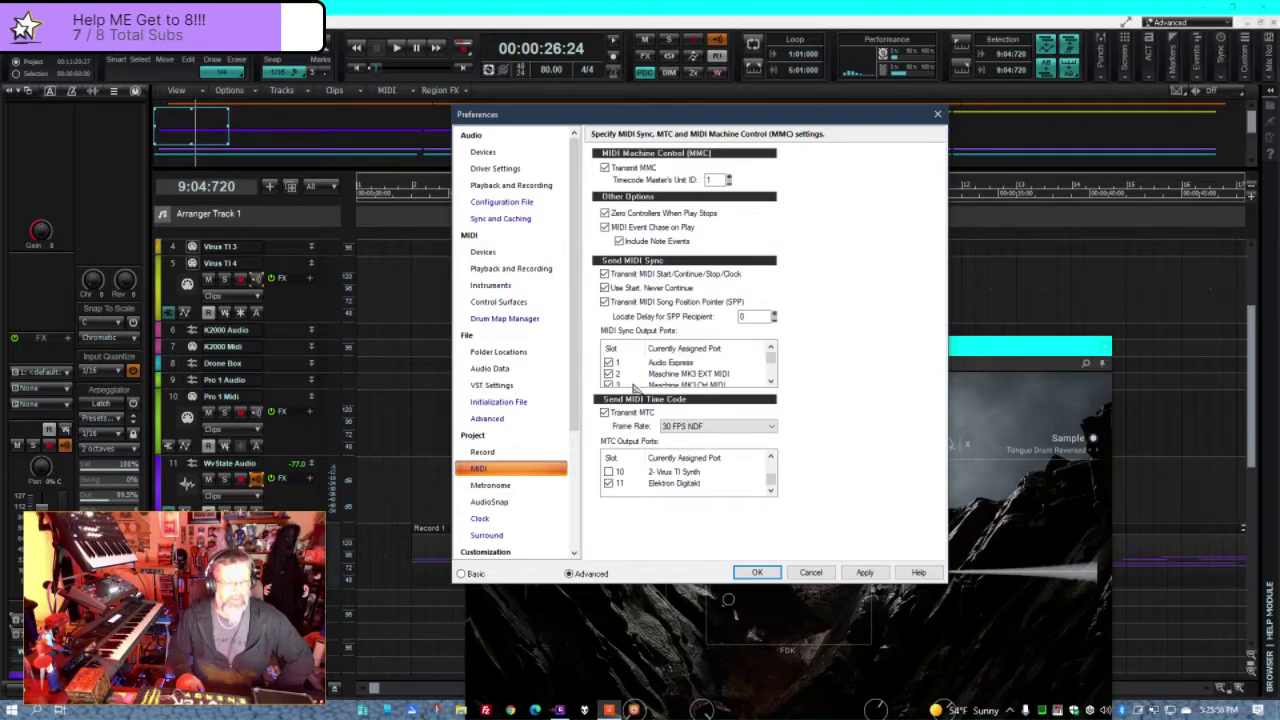
{"action": "left_click", "coordinate": [756, 572]}
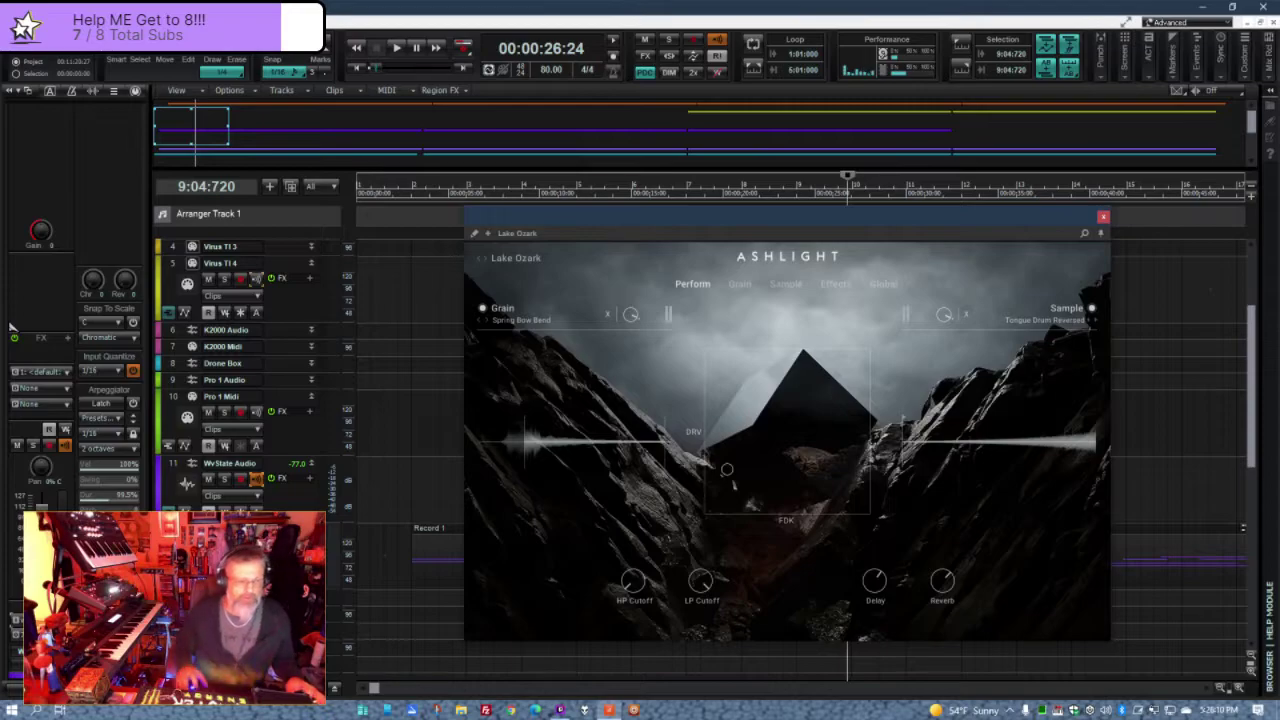
- Move the Ashlight window clear of the arrangement, play the project from 9:04:720, and save it
{"action": "key", "text": "space"}
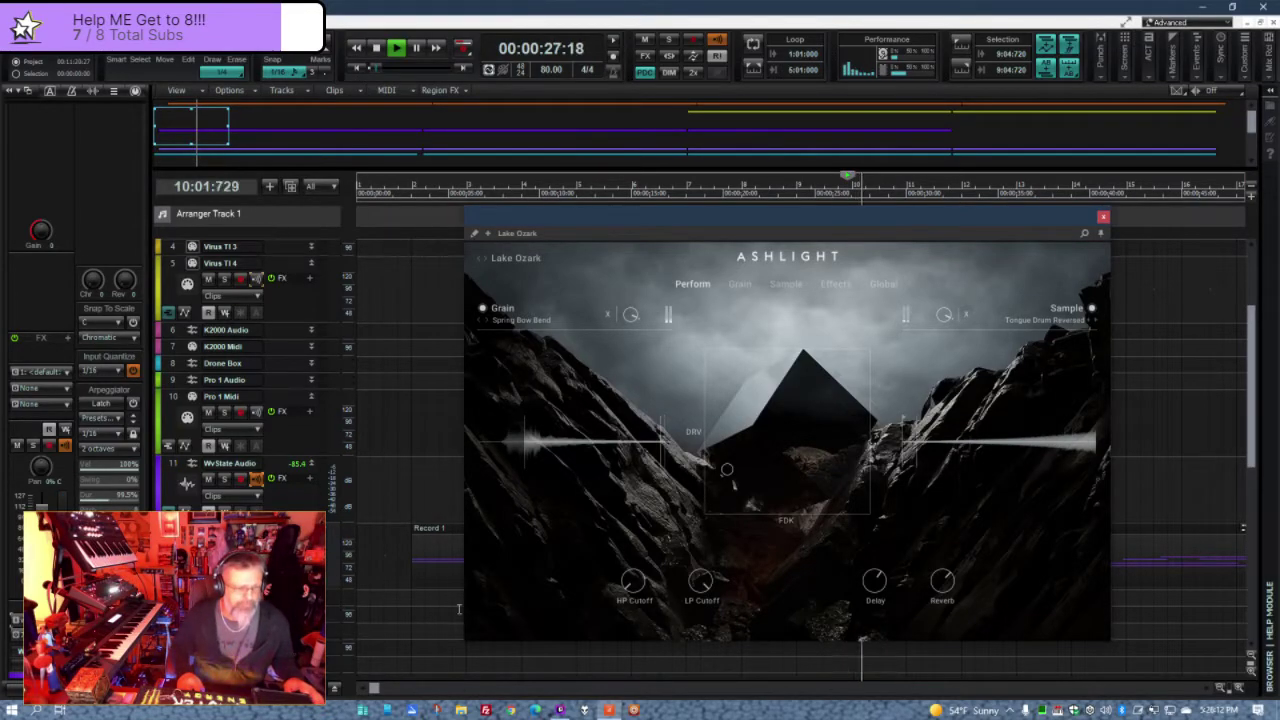
{"action": "left_click_drag", "start_coordinate": [826, 227], "coordinate": [1174, 626]}
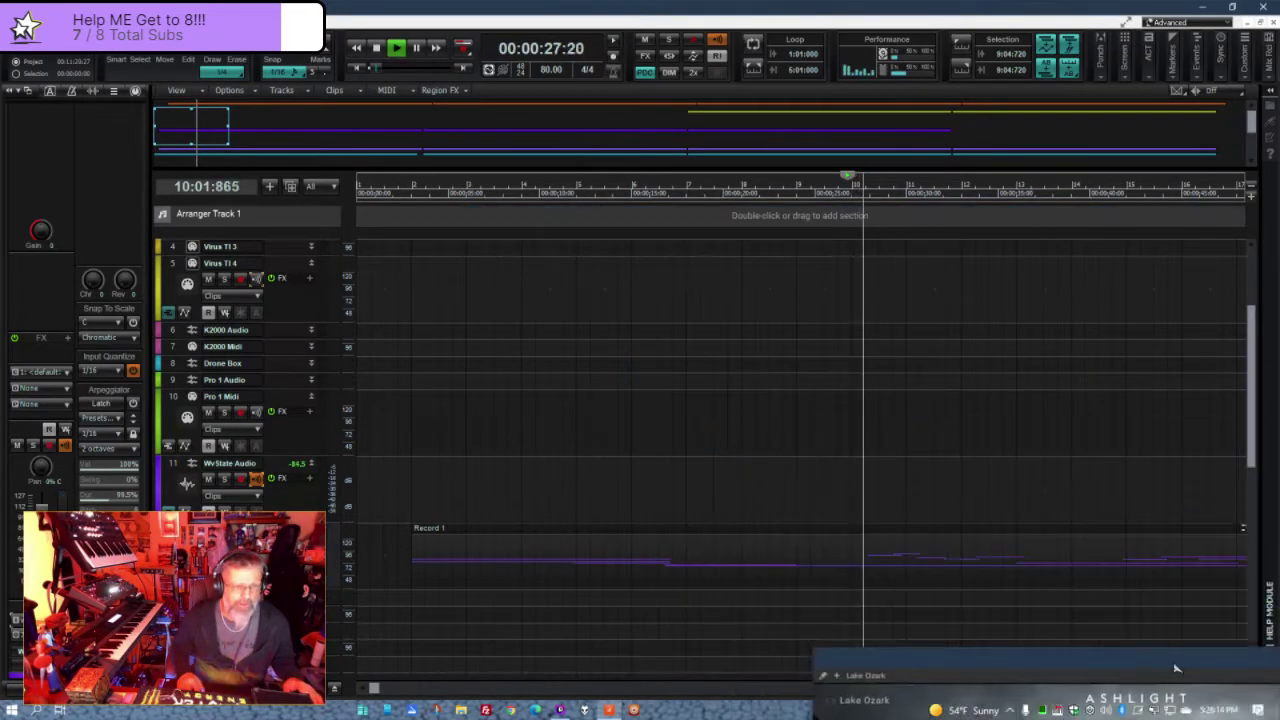
{"action": "key", "text": "space"}
{"action": "key", "text": "space"}
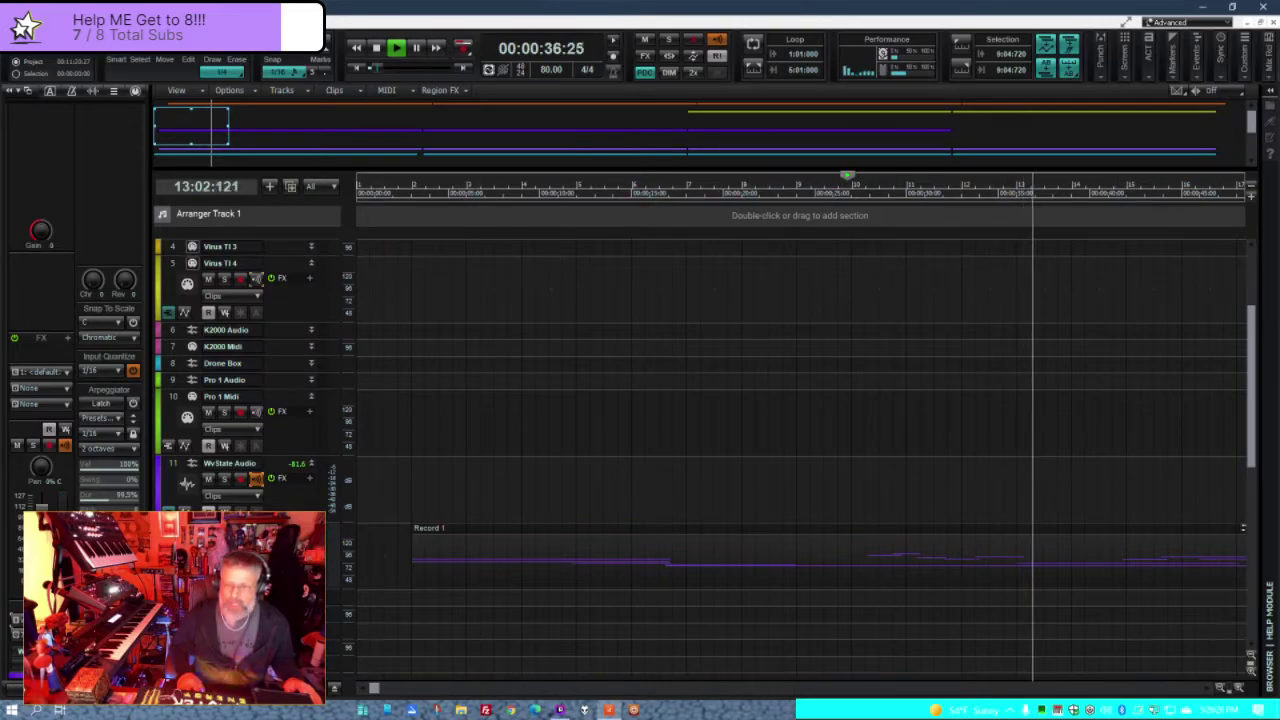
{"action": "key", "text": "space"}
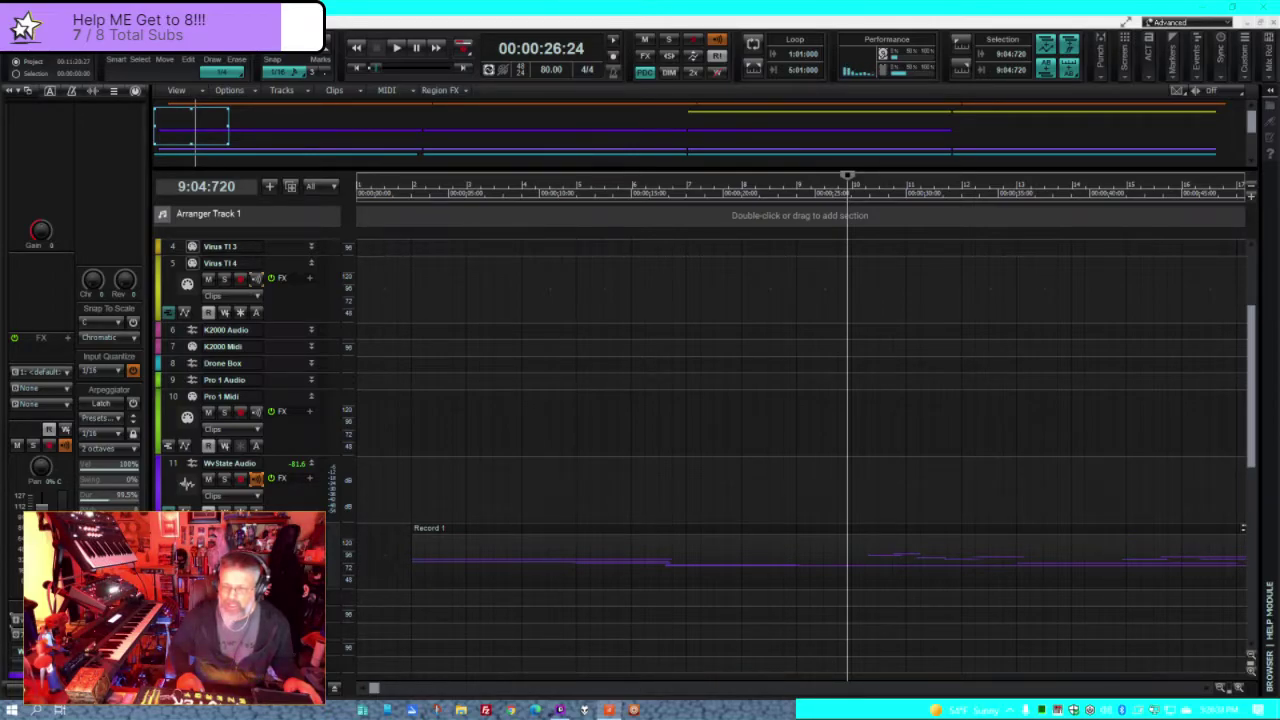
{"action": "key", "text": "ctrl+s"}
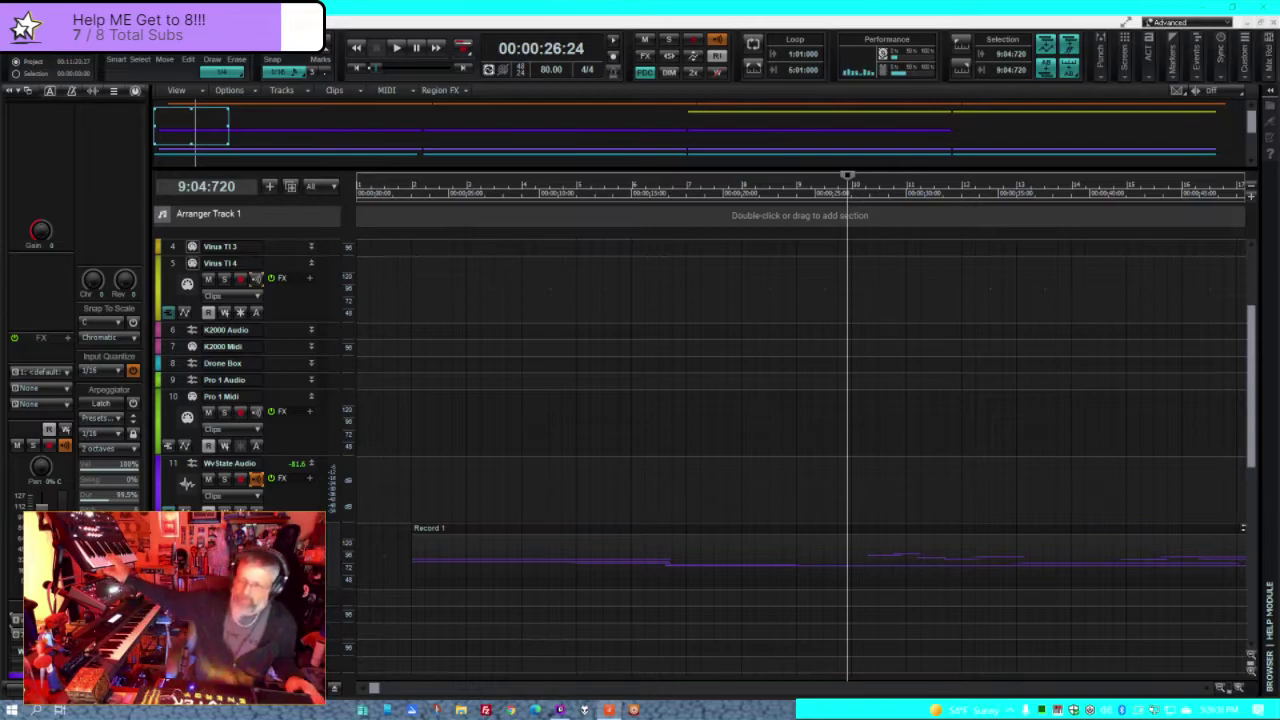